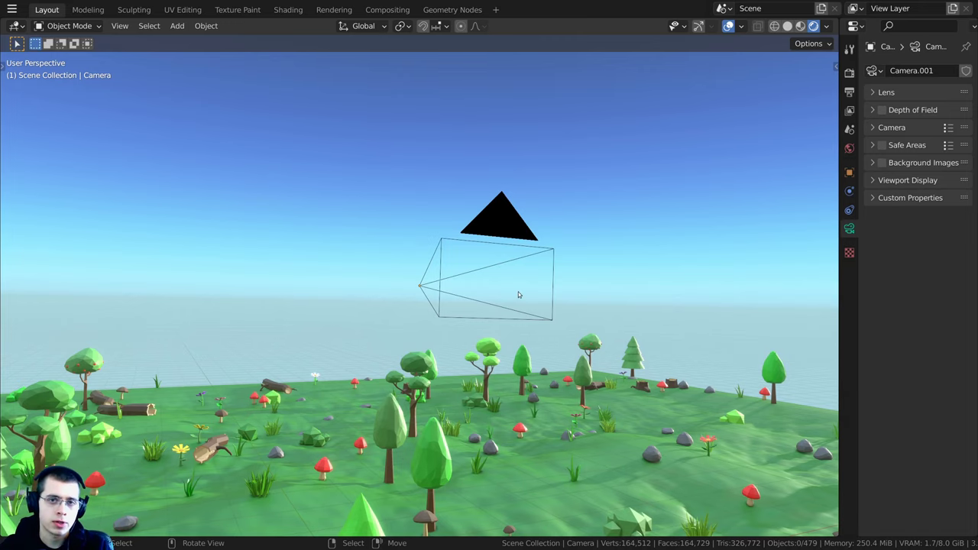
{"action": "middle_click_drag", "start_coordinate": [527, 296], "coordinate": [440, 437]}
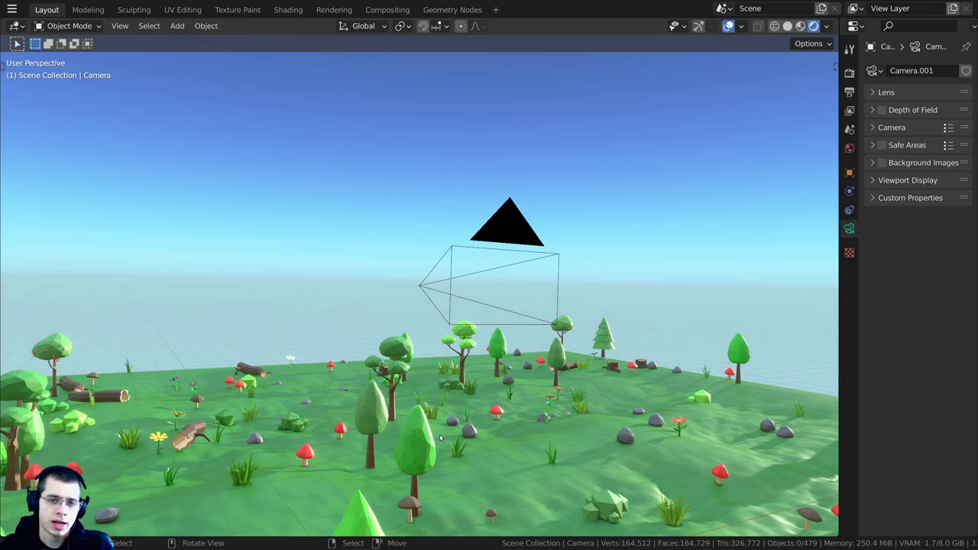
{"action": "middle_click_drag", "start_coordinate": [440, 436], "coordinate": [367, 372]}
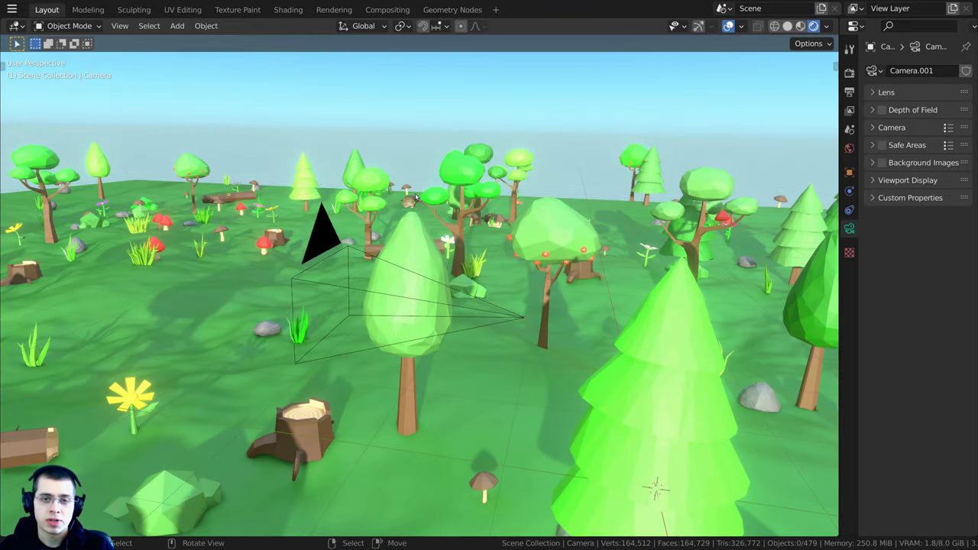
{"action": "middle_click_drag", "start_coordinate": [426, 230], "coordinate": [527, 257]}
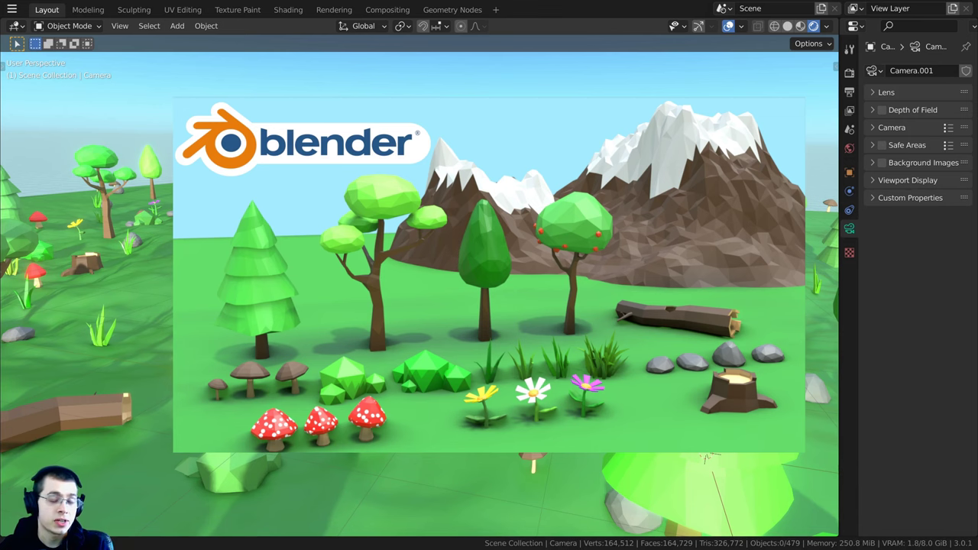
{"action": "middle_click_drag", "start_coordinate": [705, 456], "coordinate": [745, 510]}
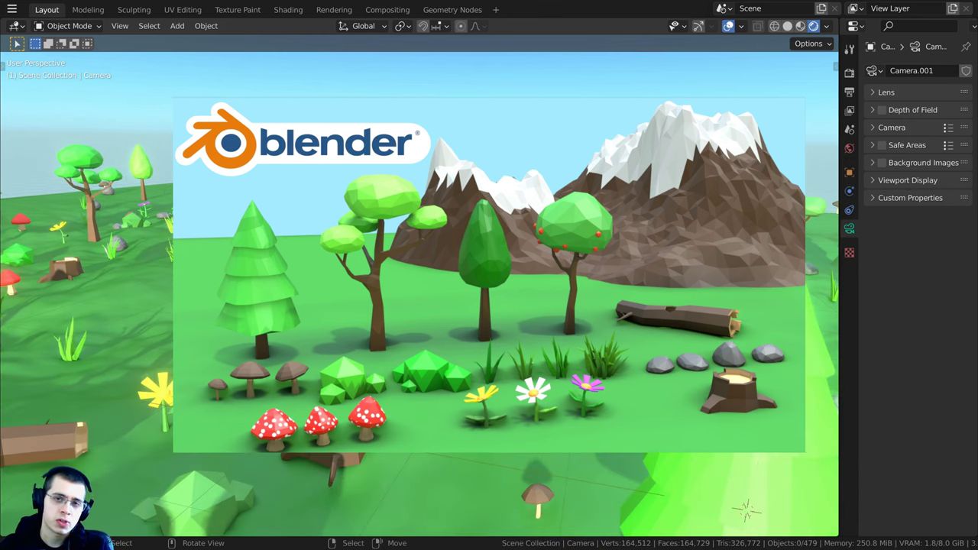
{"action": "scroll", "coordinate": [530, 313], "scroll_direction": "down", "scroll_amount": 3}
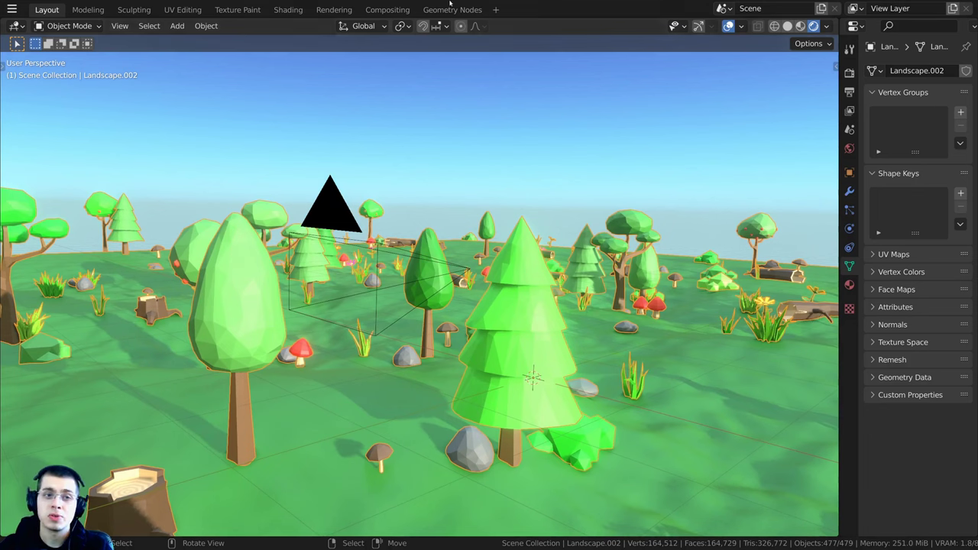
Examine the landscape's Grass Collection geometry node tree with nothing selected and the viewport in rendered shading.
{"action": "left_click", "coordinate": [452, 9]}
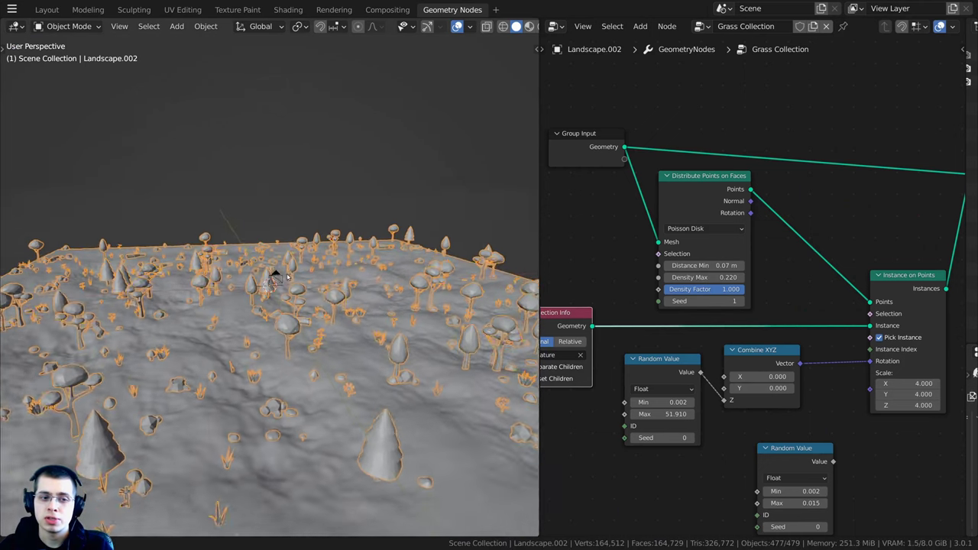
{"action": "key", "text": "alt+a"}
{"action": "middle_click_drag", "start_coordinate": [325, 338], "coordinate": [354, 284]}
{"action": "scroll", "coordinate": [331, 324], "scroll_direction": "up", "scroll_amount": 2}
{"action": "key", "text": "z"}
{"action": "scroll", "coordinate": [346, 294], "scroll_direction": "up", "scroll_amount": 3}
{"action": "scroll", "coordinate": [720, 226], "scroll_direction": "down", "scroll_amount": 2}
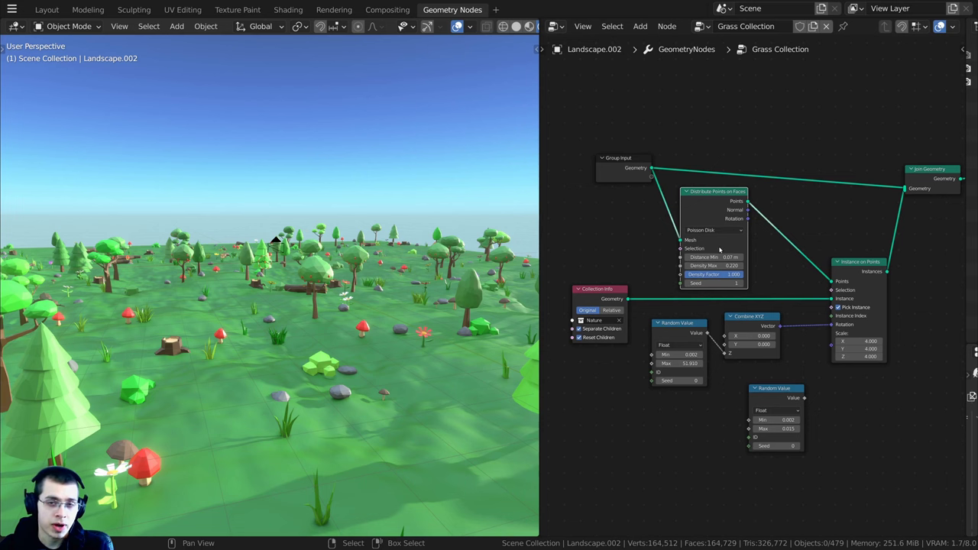
{"action": "middle_click_drag", "start_coordinate": [719, 250], "coordinate": [713, 248]}
{"action": "key", "text": "a"}
{"action": "middle_click_drag", "start_coordinate": [851, 168], "coordinate": [787, 168]}
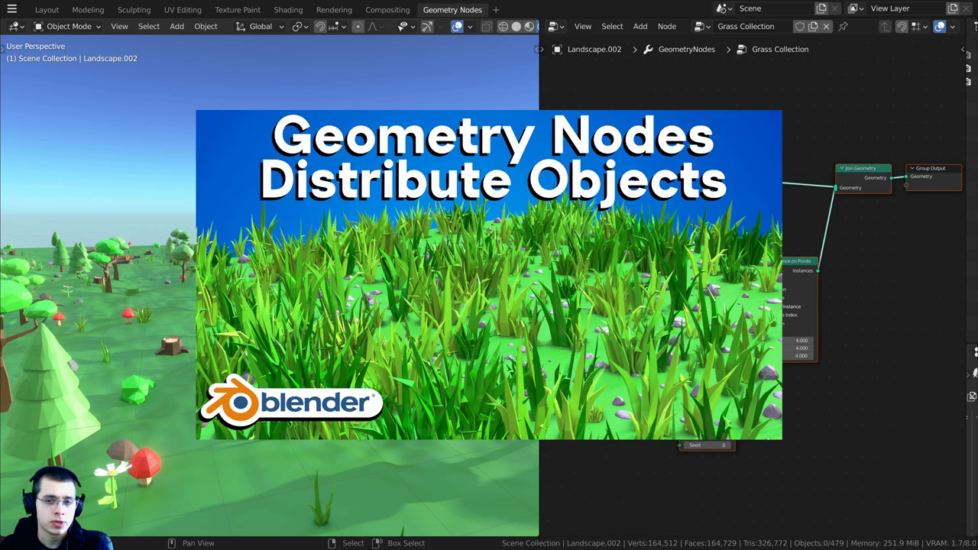
{"action": "scroll", "coordinate": [732, 288], "scroll_direction": "down", "scroll_amount": 1}
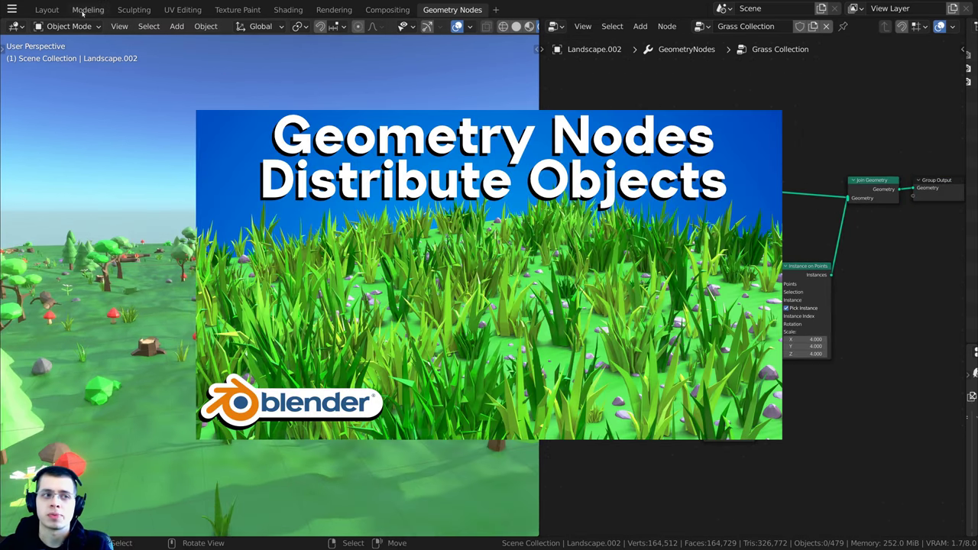
Return to the Layout workspace and add a new camera to the forest scene.
{"action": "left_click", "coordinate": [46, 9]}
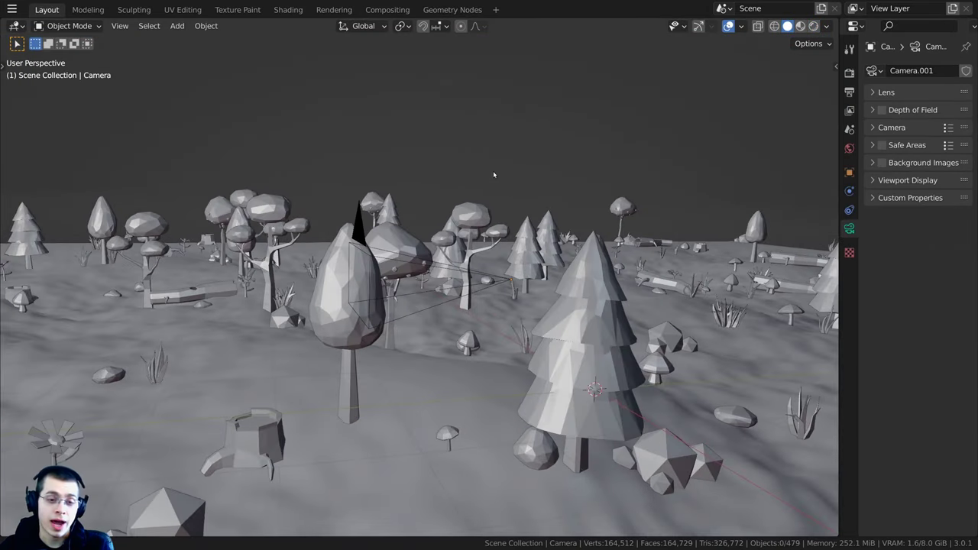
{"action": "key", "text": "shift+a"}
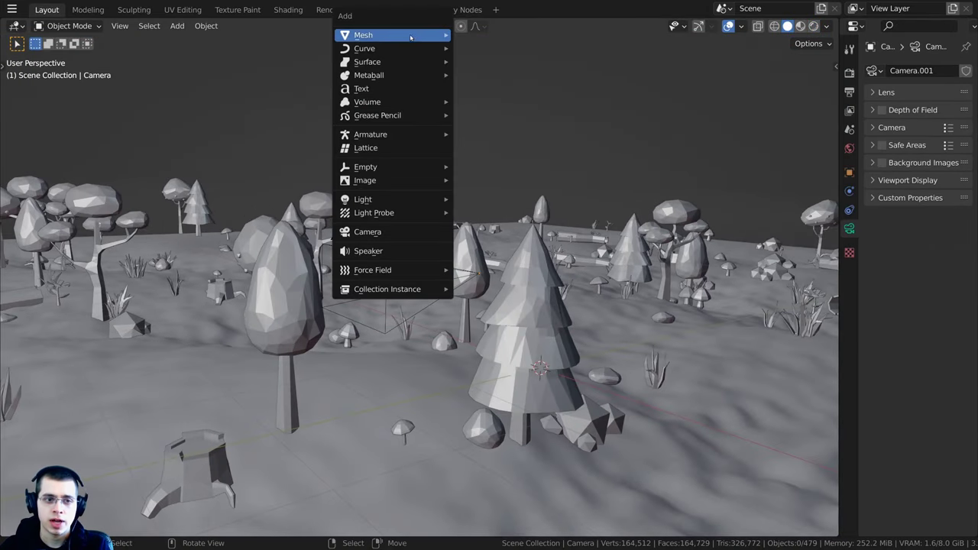
{"action": "left_click", "coordinate": [375, 231]}
{"action": "left_click", "coordinate": [189, 30]}
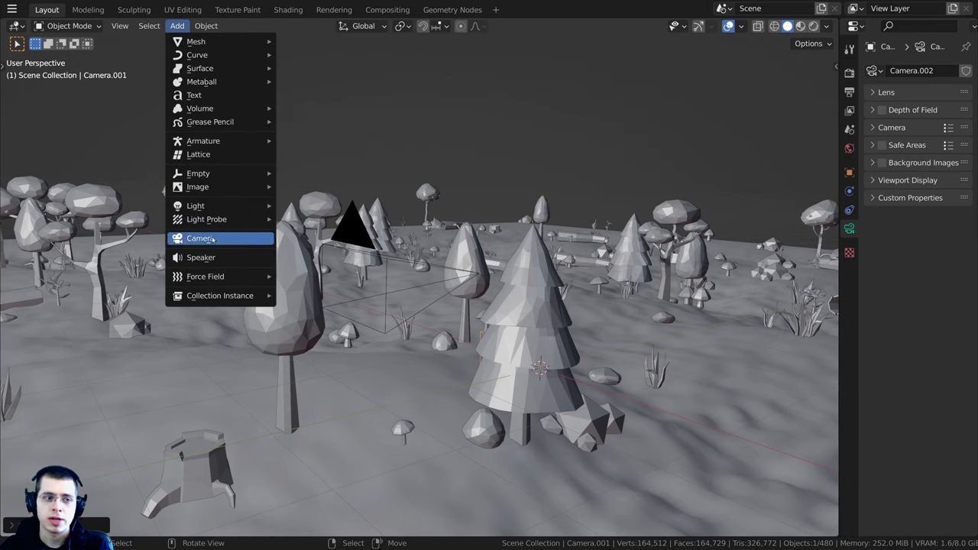
Move the new camera away from the scene's centre and scale it up.
{"action": "middle_click_drag", "start_coordinate": [620, 362], "coordinate": [542, 372]}
{"action": "scroll", "coordinate": [545, 376], "scroll_direction": "down", "scroll_amount": 1}
{"action": "key", "text": "g"}
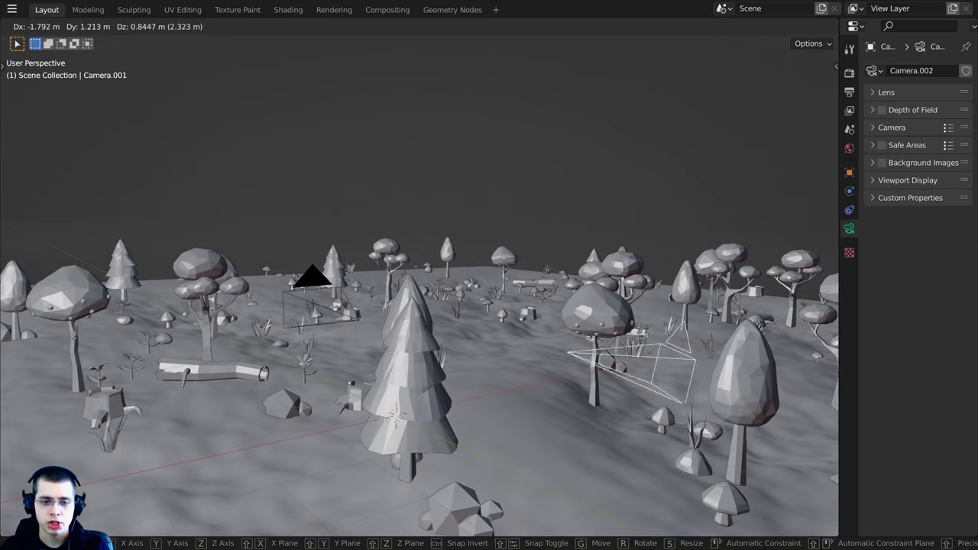
{"action": "left_click", "coordinate": [444, 233]}
{"action": "key", "text": "s"}
{"action": "left_click", "coordinate": [577, 269]}
Rotate the new camera so it faces another direction over the landscape.
{"action": "middle_click_drag", "start_coordinate": [577, 268], "coordinate": [400, 273]}
{"action": "key", "text": "r"}
{"action": "left_click", "coordinate": [597, 262]}
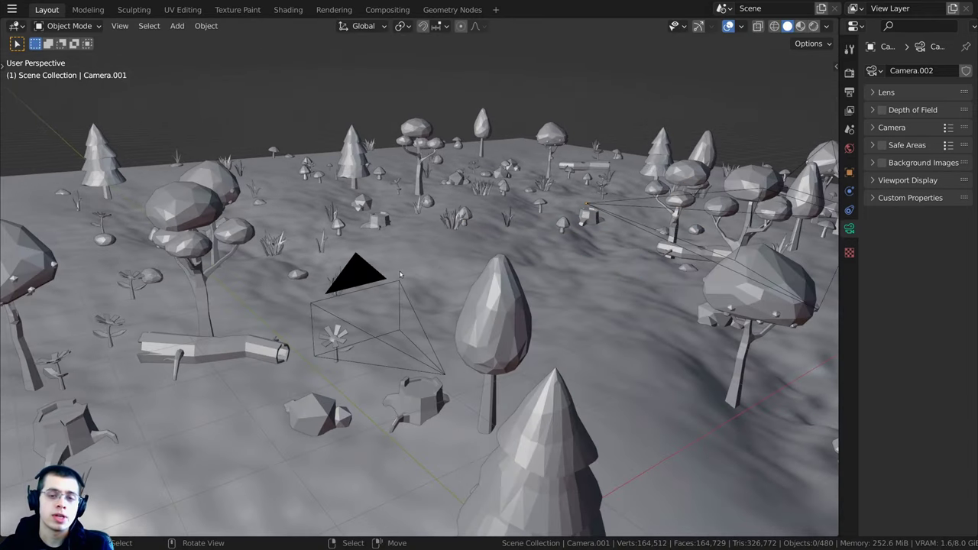
Look through the scene's active camera and preview the forest in rendered shading.
{"action": "key", "text": "KP_0"}
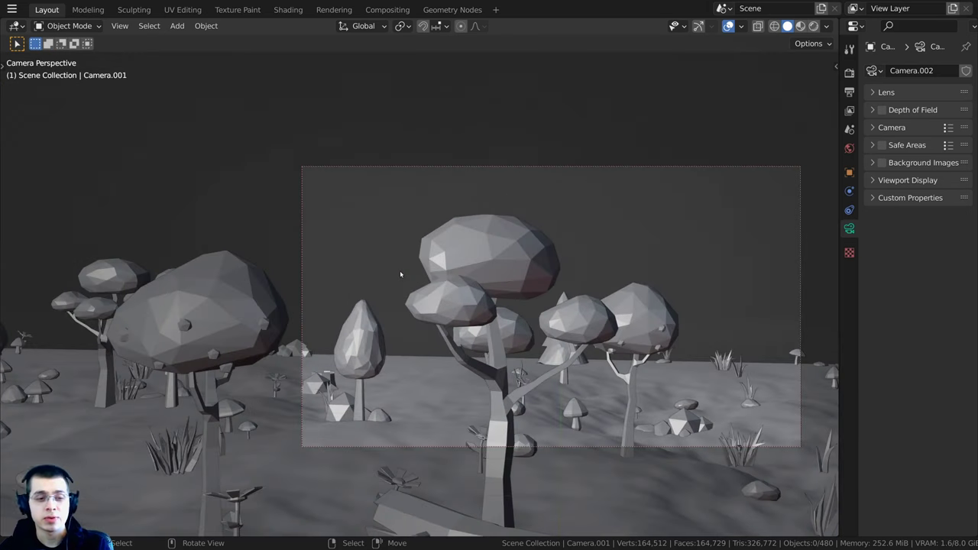
{"action": "middle_click_drag", "start_coordinate": [578, 328], "coordinate": [464, 323], "text": "shift"}
{"action": "key", "text": "z"}
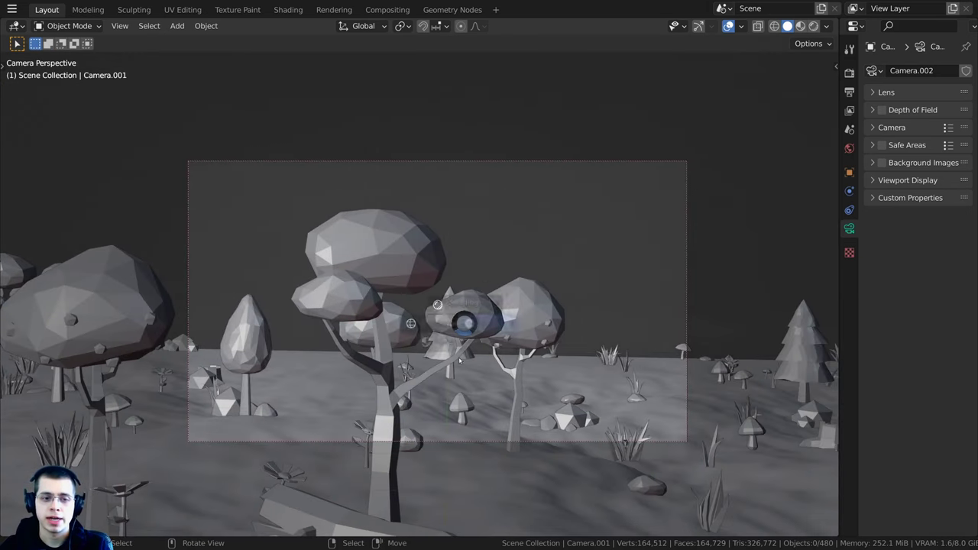
{"action": "left_click", "coordinate": [473, 366]}
{"action": "key", "text": "z"}
{"action": "left_click", "coordinate": [537, 228]}
{"action": "mouse_move", "coordinate": [558, 375]}
{"action": "middle_mouse_down"}
{"action": "mouse_move", "coordinate": [517, 301]}
{"action": "mouse_move", "coordinate": [521, 356]}
{"action": "middle_mouse_up"}
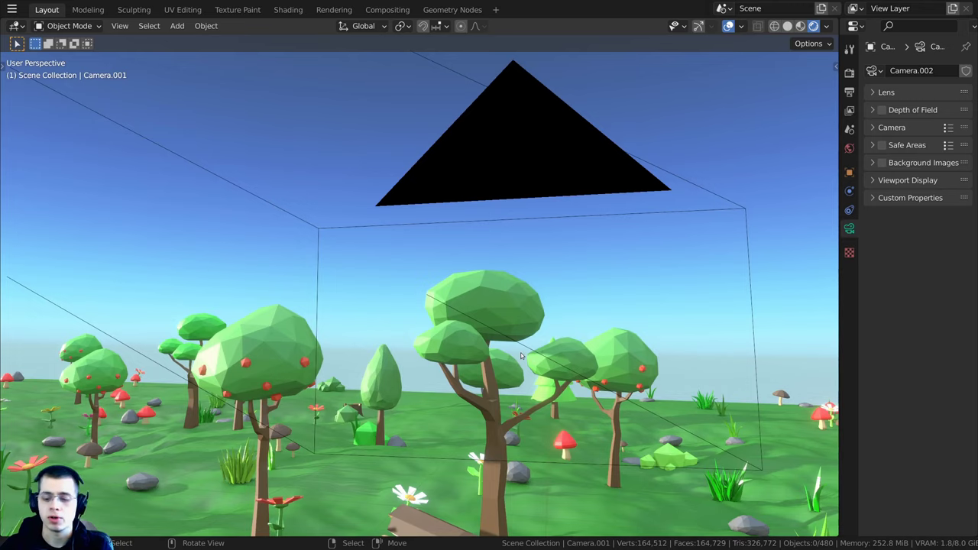
Toggle repeatedly between the free perspective and the active camera's view.
{"action": "key", "text": "KP_0"}
{"action": "key", "text": "KP_0"}
{"action": "key", "text": "KP_0"}
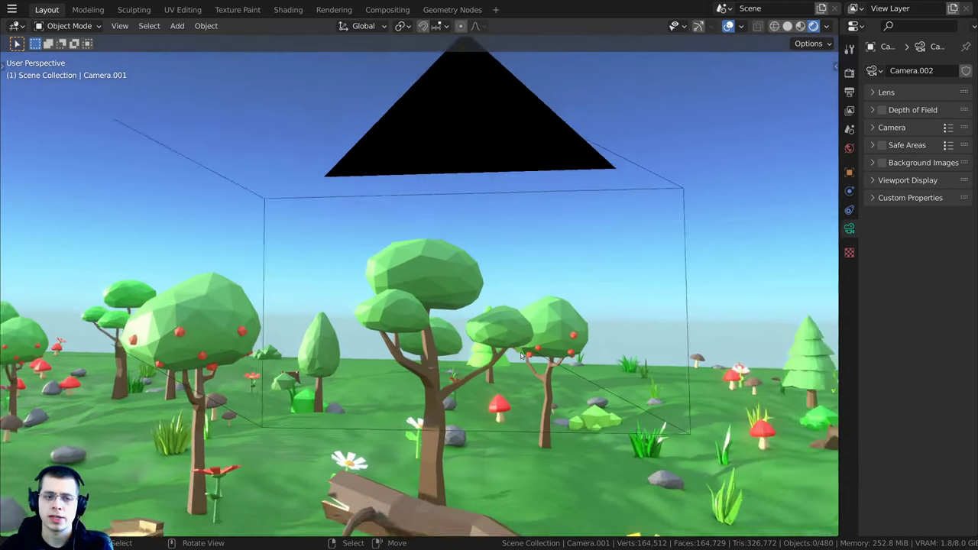
{"action": "scroll", "coordinate": [521, 328], "scroll_direction": "down", "scroll_amount": 3}
{"action": "scroll", "coordinate": [521, 327], "scroll_direction": "up", "scroll_amount": 1}
{"action": "key", "text": "KP_0"}
{"action": "key", "text": "KP_0"}
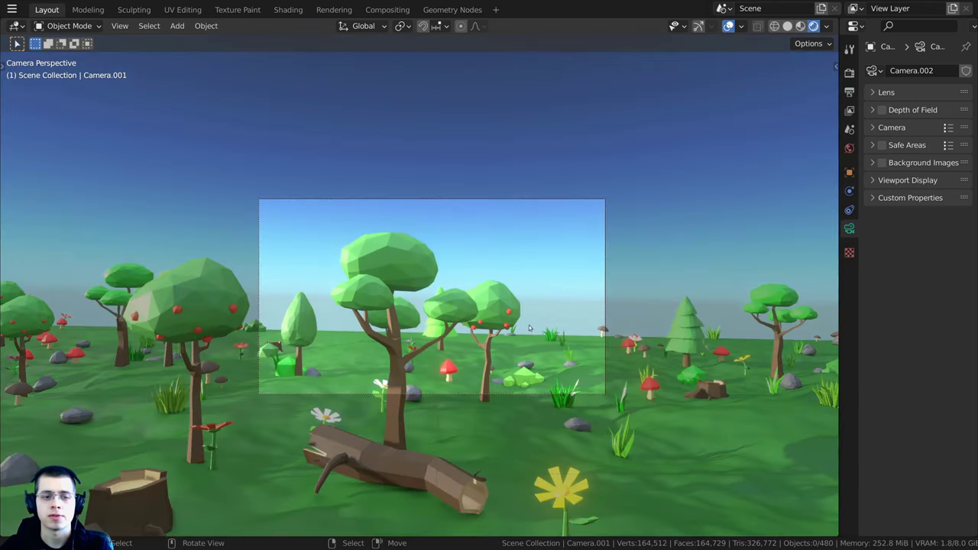
Leave the camera view, orbit around the camera, and call up the View Camera option of the view choices.
{"action": "middle_click_drag", "start_coordinate": [470, 273], "coordinate": [480, 291], "text": "shift"}
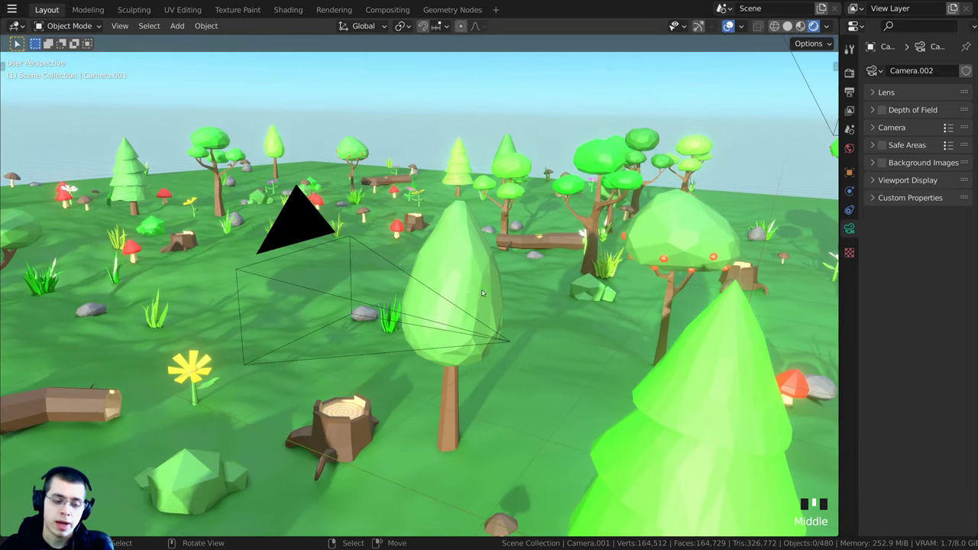
{"action": "middle_click_drag", "start_coordinate": [500, 232], "coordinate": [549, 239], "text": "shift"}
{"action": "key", "text": "grave"}
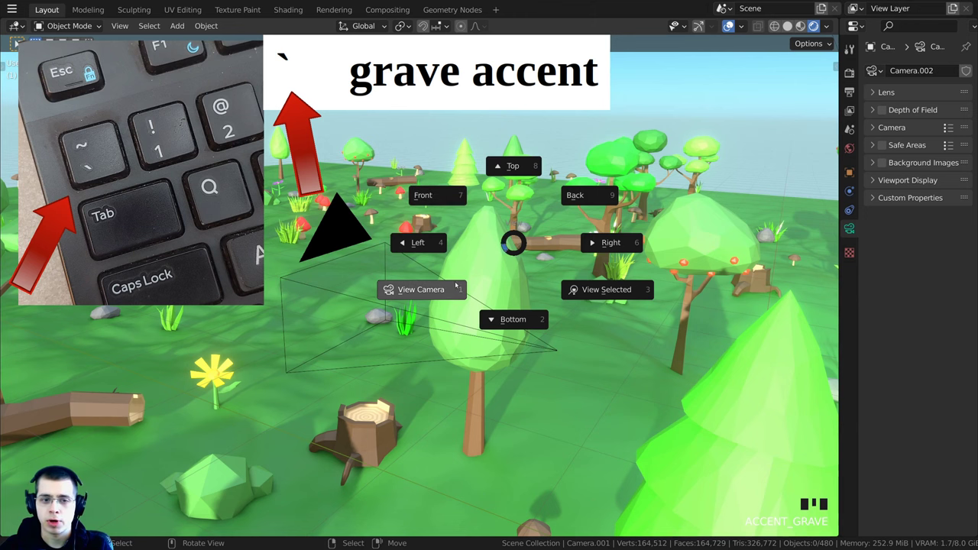
{"action": "left_click", "coordinate": [417, 299]}
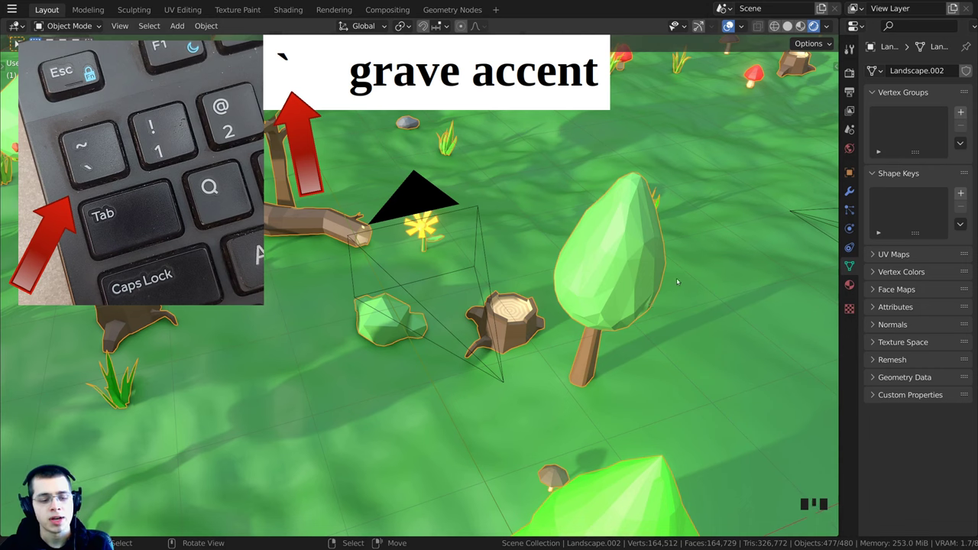
Switch the viewport through the left, top and camera views of the landscape.
{"action": "key", "text": "grave"}
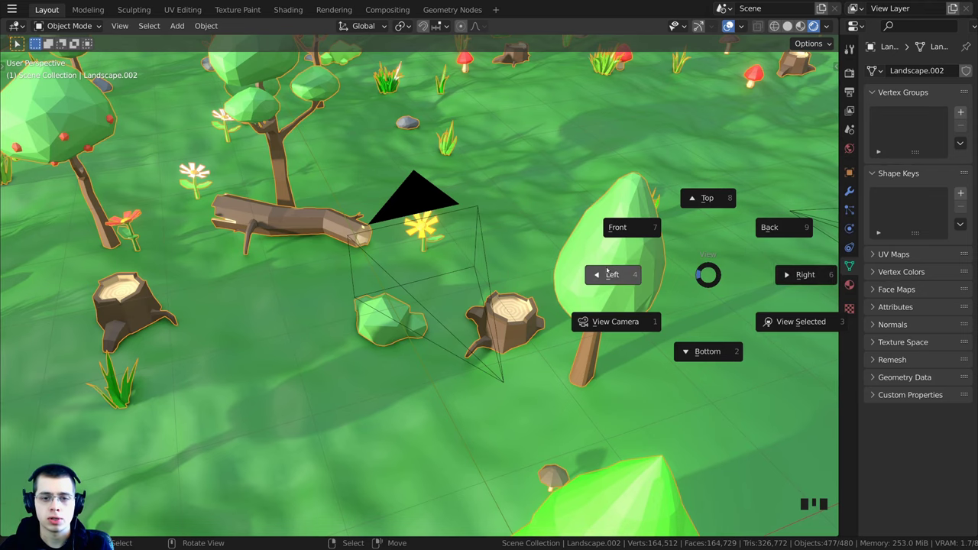
{"action": "left_click", "coordinate": [586, 273]}
{"action": "key", "text": "grave"}
{"action": "left_click", "coordinate": [530, 266]}
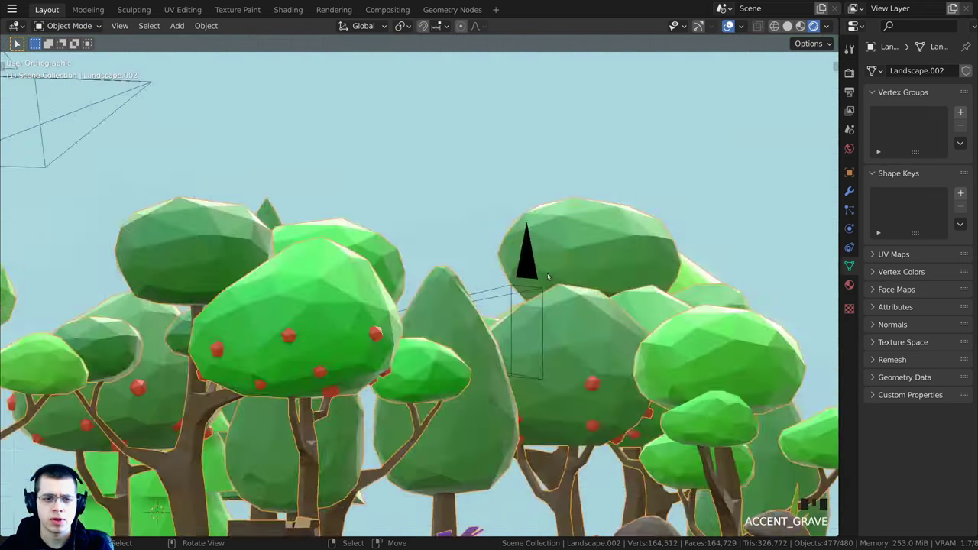
{"action": "key", "text": "grave"}
{"action": "left_click", "coordinate": [533, 132]}
{"action": "key", "text": "grave"}
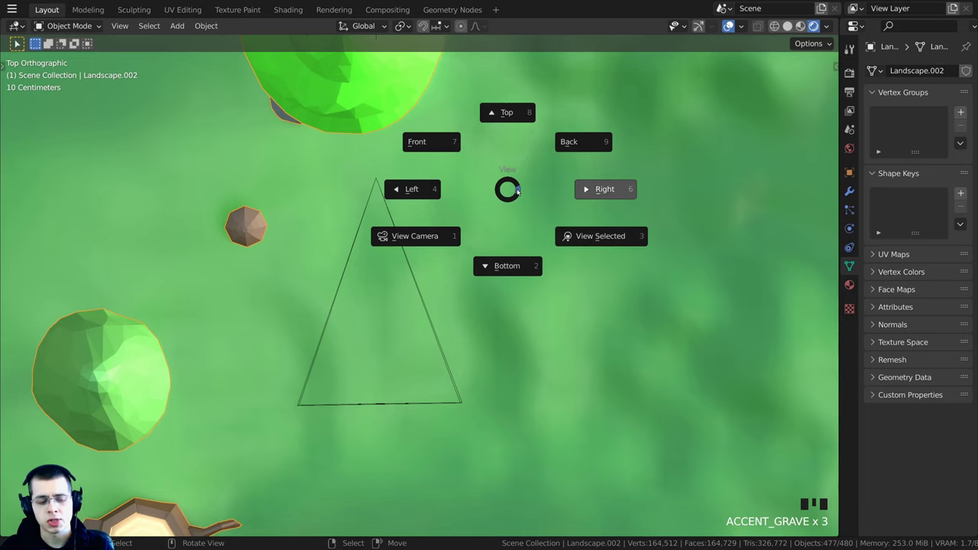
{"action": "left_click", "coordinate": [417, 238]}
Enter and leave the active camera's view in solid shading.
{"action": "key", "text": "KP_0"}
{"action": "key", "text": "KP_0"}
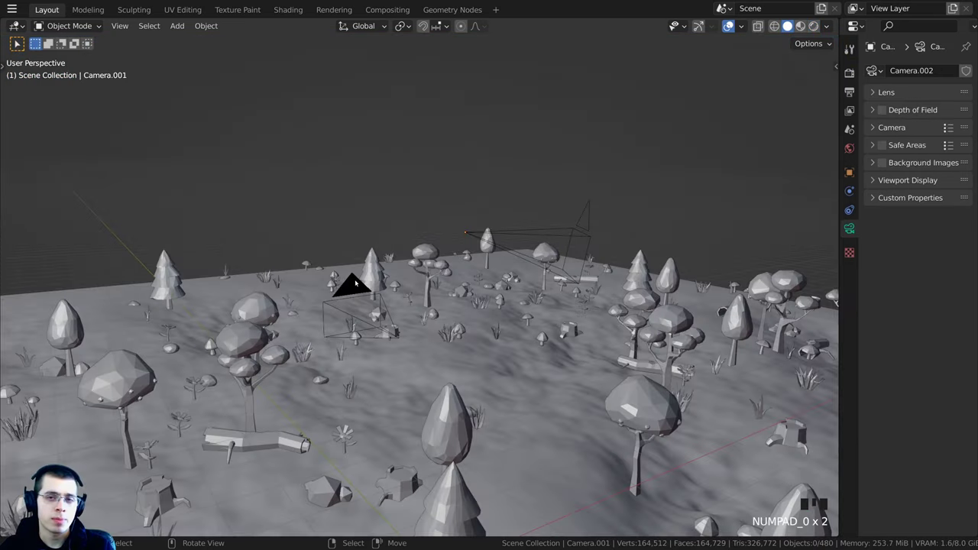
{"action": "key", "text": "KP_0"}
{"action": "key", "text": "KP_0"}
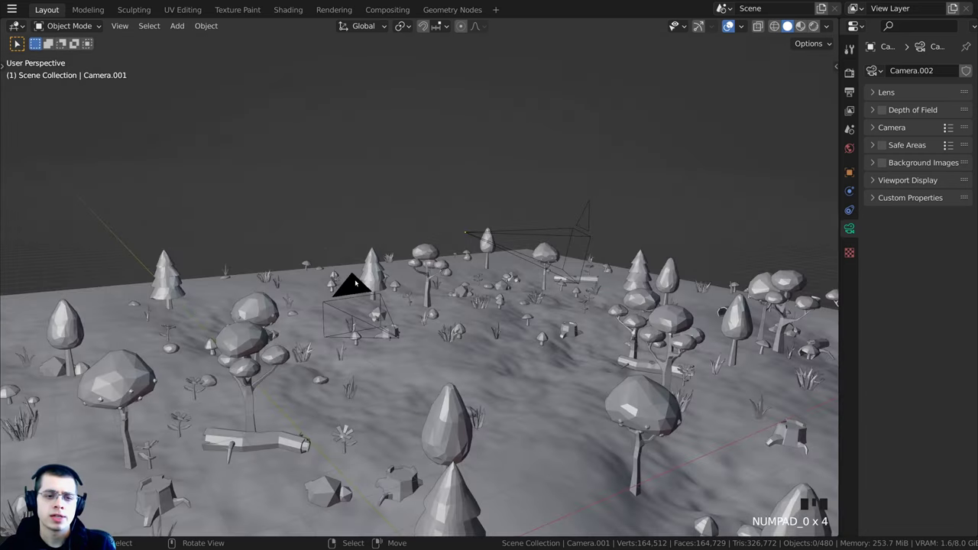
Select the original and the second camera individually, then select both with the original one as the active object.
{"action": "key", "text": "a"}
{"action": "key", "text": "a"}
{"action": "right_click", "coordinate": [308, 282]}
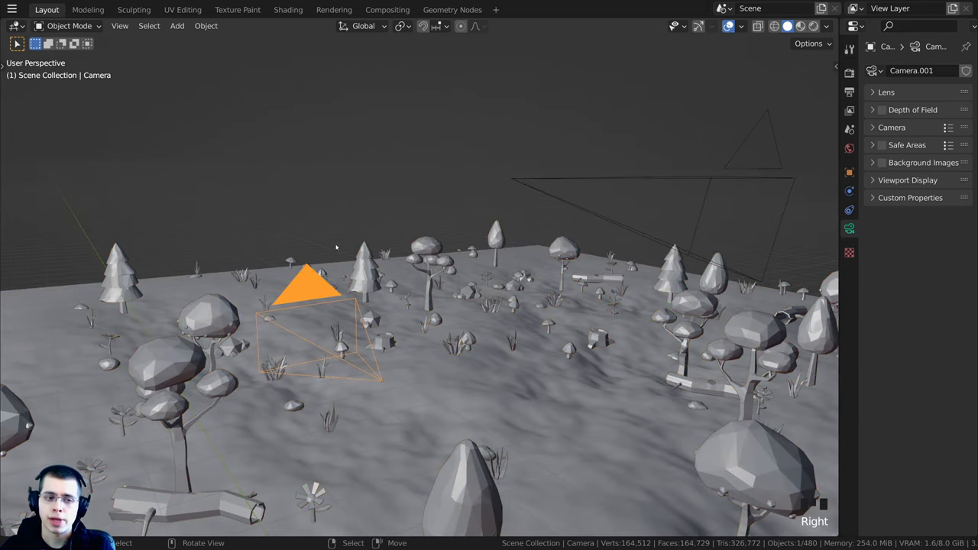
{"action": "scroll", "coordinate": [361, 306], "scroll_direction": "down", "scroll_amount": 2}
{"action": "key", "text": "alt+a"}
{"action": "middle_click_drag", "start_coordinate": [621, 245], "coordinate": [611, 203]}
{"action": "right_click", "coordinate": [611, 203]}
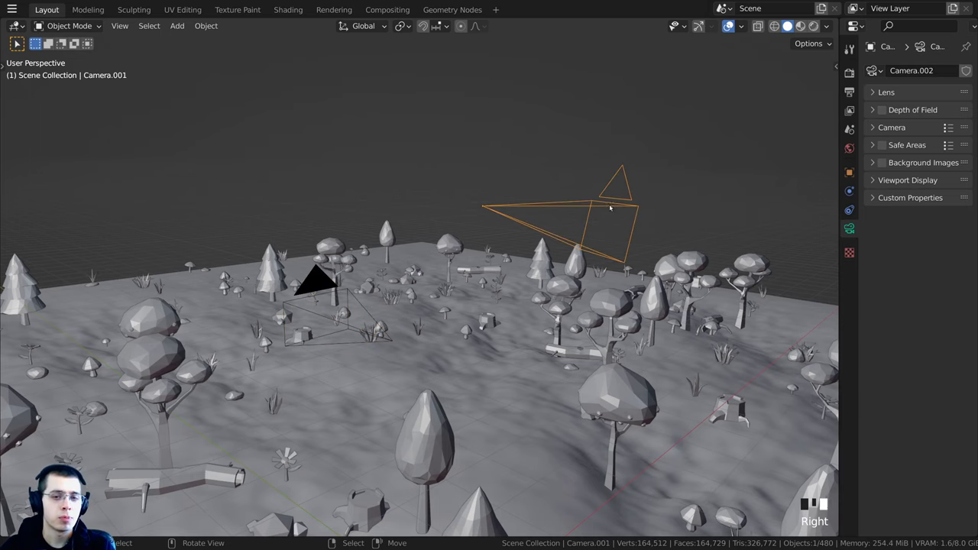
{"action": "right_click", "coordinate": [330, 285], "text": "shift"}
{"action": "middle_click_drag", "start_coordinate": [330, 285], "coordinate": [373, 267]}
Check the camera view with both cameras selected, then leave it and clear the selection.
{"action": "key", "text": "KP_0"}
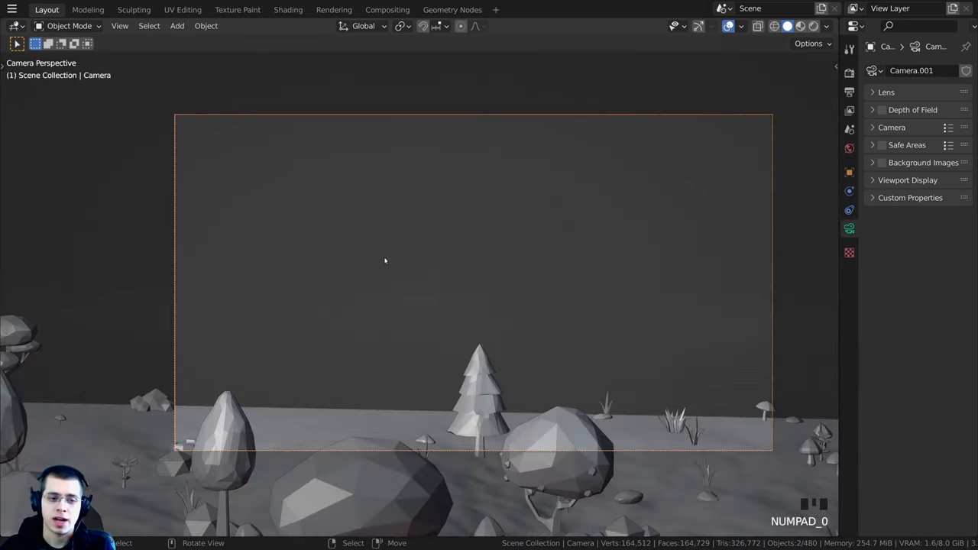
{"action": "key", "text": "KP_0"}
{"action": "key", "text": "alt+a"}
{"action": "scroll", "coordinate": [586, 255], "scroll_direction": "down", "scroll_amount": 2}
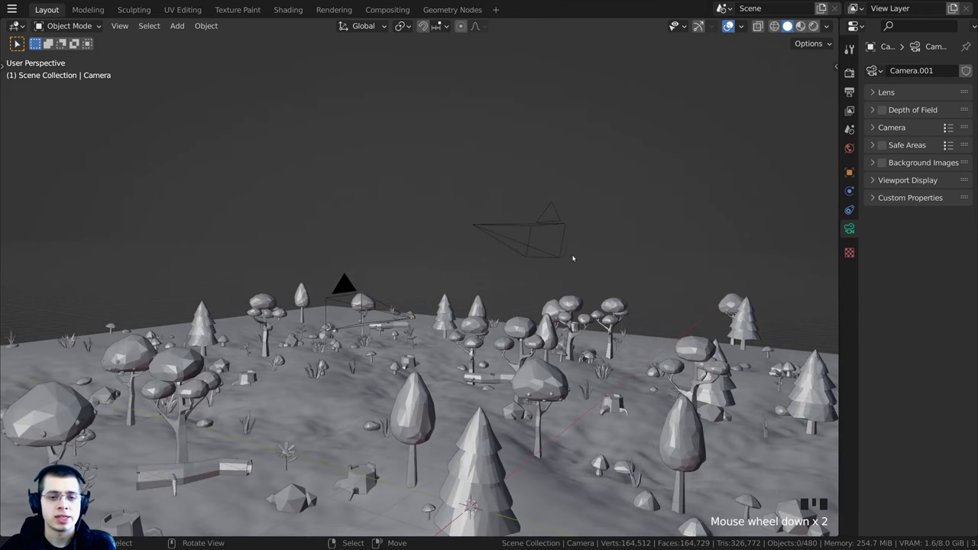
Make the second camera above the landscape the scene's active camera, then leave its view and clear the selection.
{"action": "right_click", "coordinate": [539, 224]}
{"action": "middle_click_drag", "start_coordinate": [539, 225], "coordinate": [561, 255]}
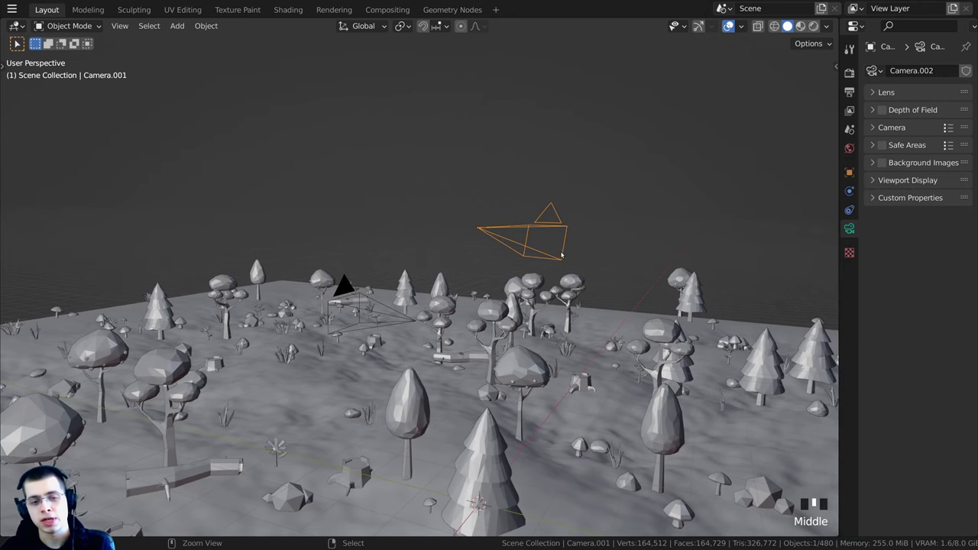
{"action": "key", "text": "ctrl+KP_0"}
{"action": "key", "text": "ctrl+KP_0"}
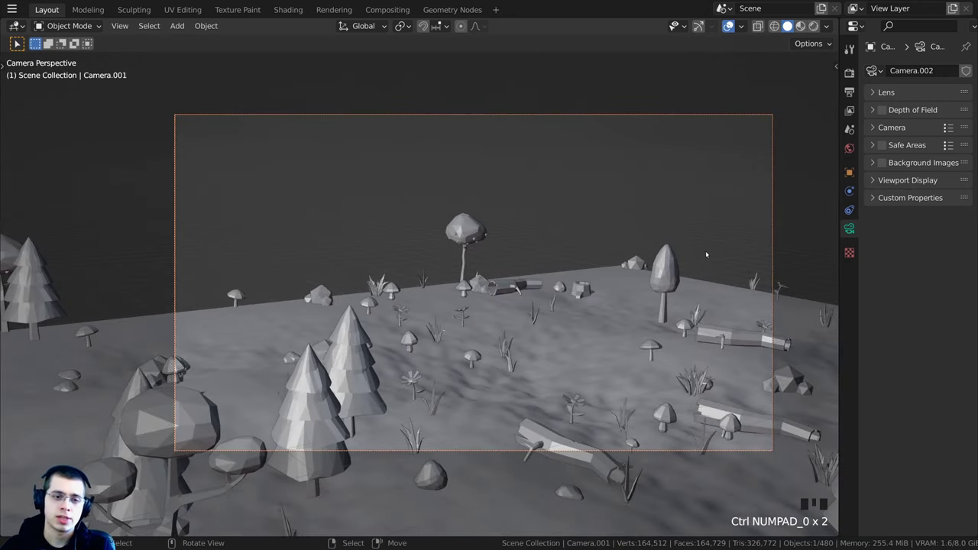
{"action": "scroll", "coordinate": [622, 252], "scroll_direction": "up", "scroll_amount": 1}
{"action": "scroll", "coordinate": [535, 244], "scroll_direction": "down", "scroll_amount": 13}
{"action": "key", "text": "a"}
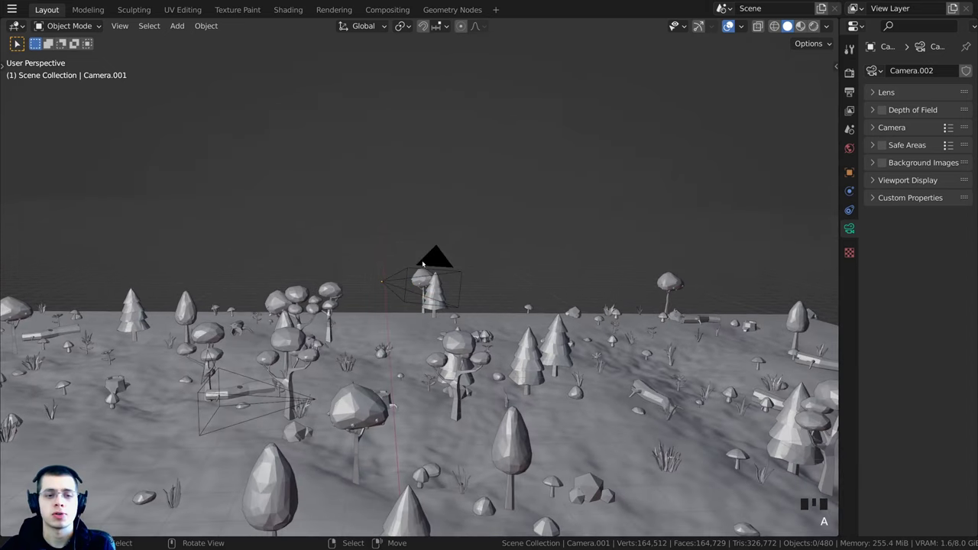
{"action": "middle_click_drag", "start_coordinate": [422, 263], "coordinate": [497, 255], "text": "shift"}
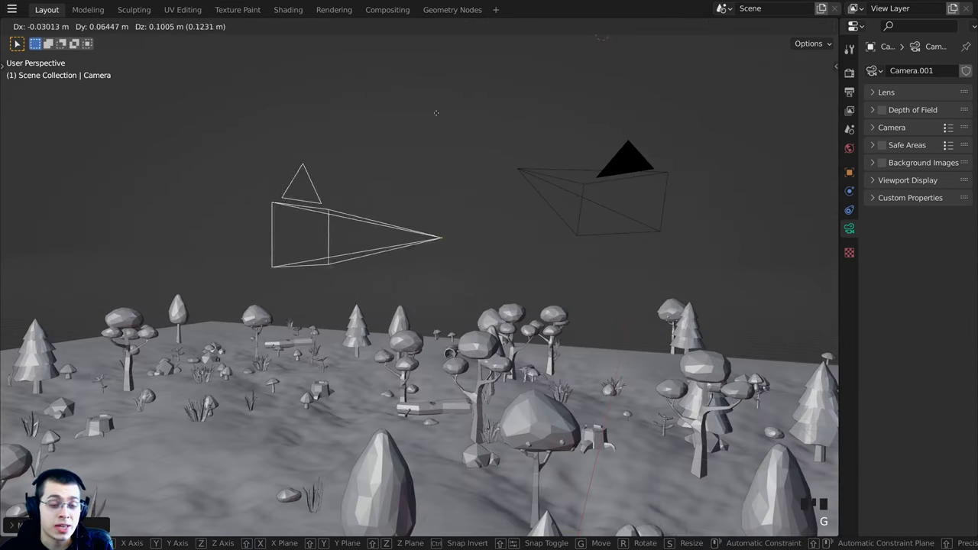
Move the original camera freely to a new position above the landscape.
{"action": "left_click", "coordinate": [415, 65]}
{"action": "key", "text": "g"}
{"action": "left_click", "coordinate": [378, 217]}
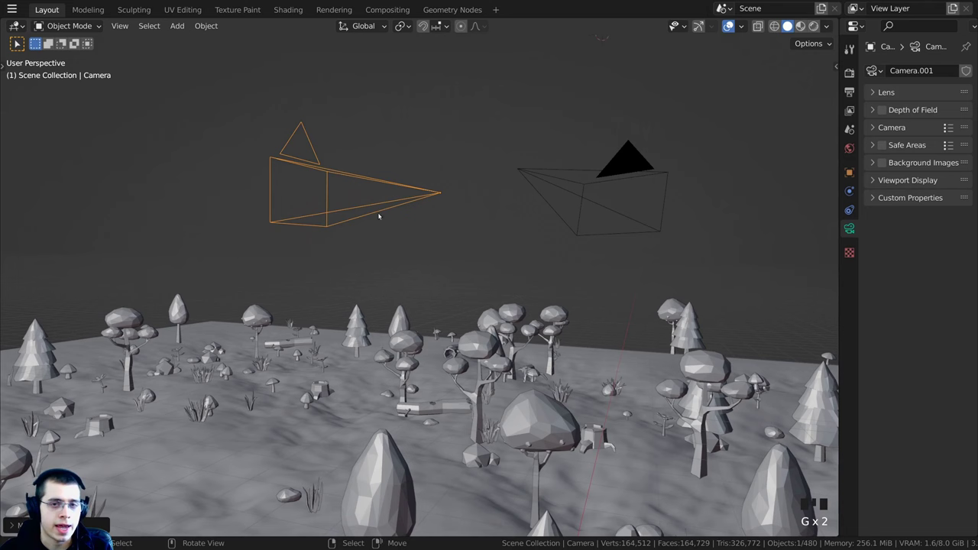
{"action": "key", "text": "g"}
{"action": "left_click", "coordinate": [354, 115]}
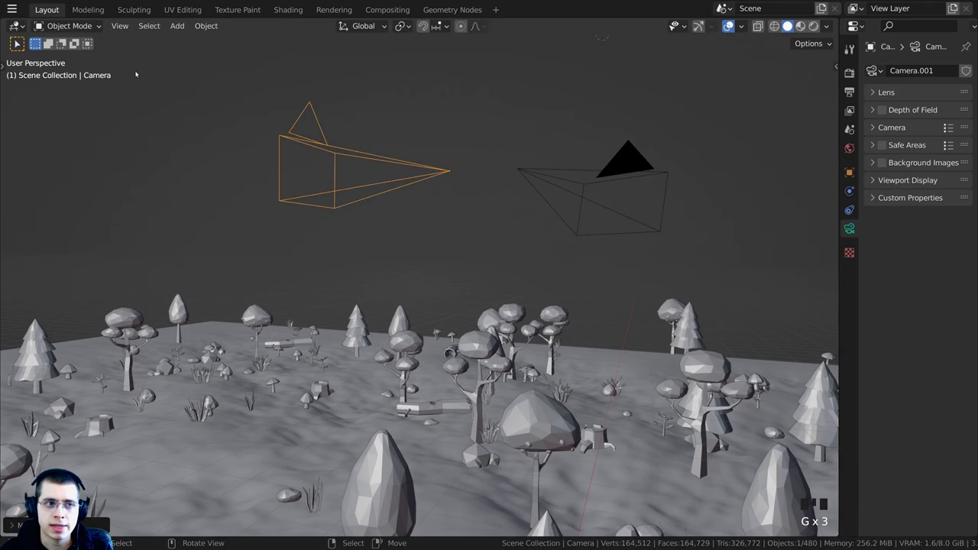
Make the selected original camera the scene's active camera.
{"action": "left_click", "coordinate": [119, 27]}
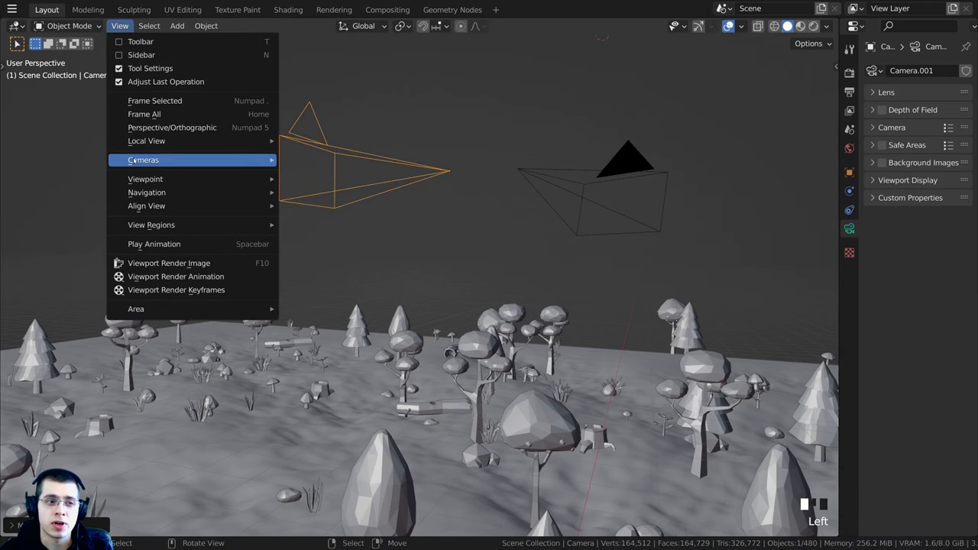
{"action": "mouse_move", "coordinate": [134, 160]}
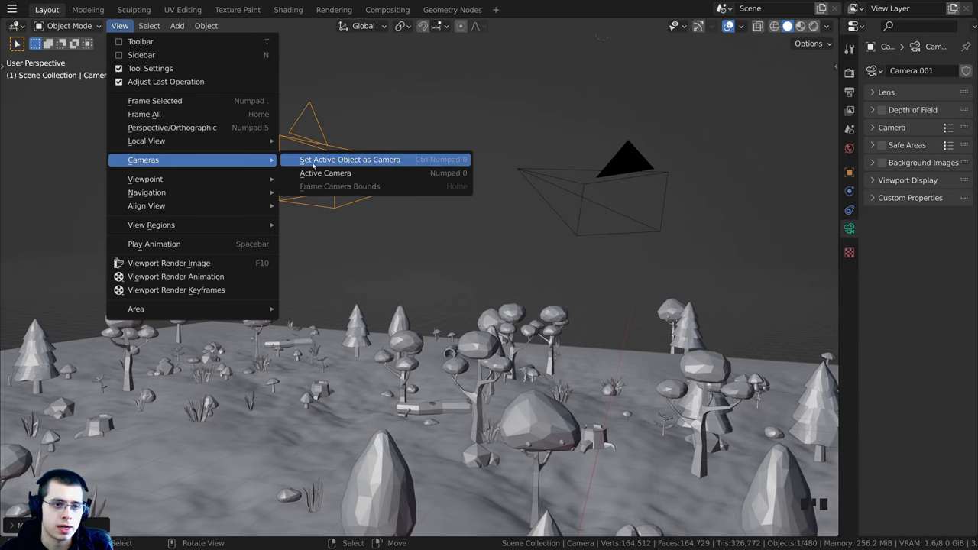
{"action": "left_click", "coordinate": [346, 160]}
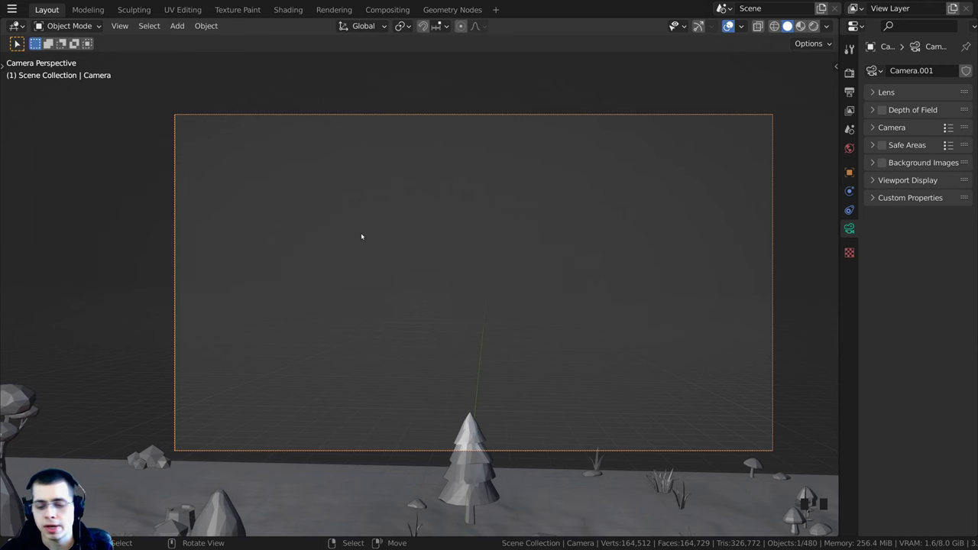
{"action": "key", "text": "ctrl"}
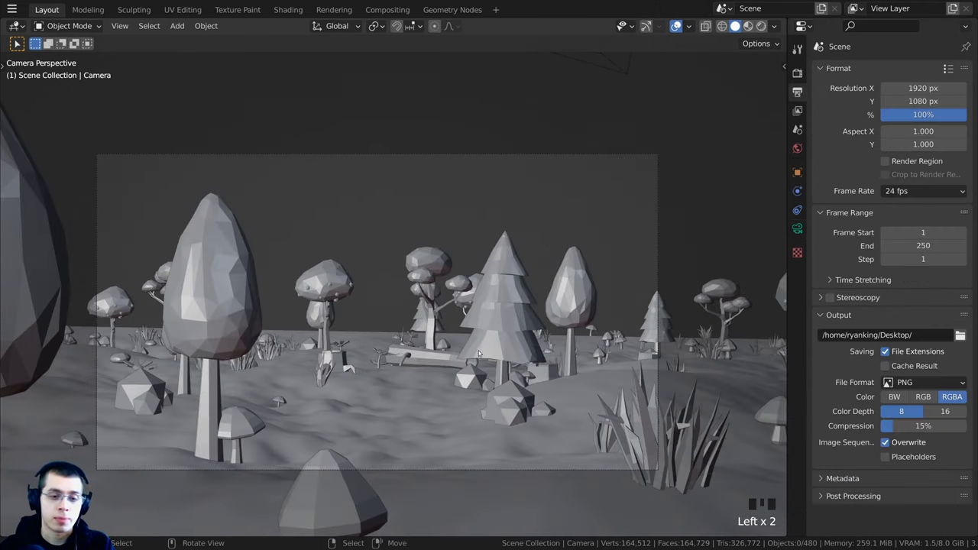
Show the forest camera view in Rendered shading, with the whole camera frame in sight.
{"action": "scroll", "coordinate": [447, 393], "scroll_direction": "down", "scroll_amount": 2}
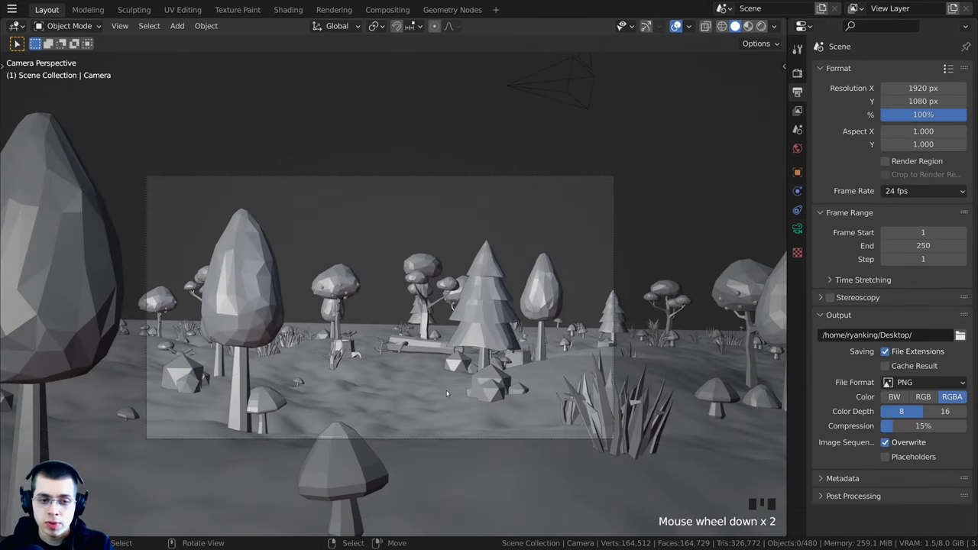
{"action": "key", "text": "z"}
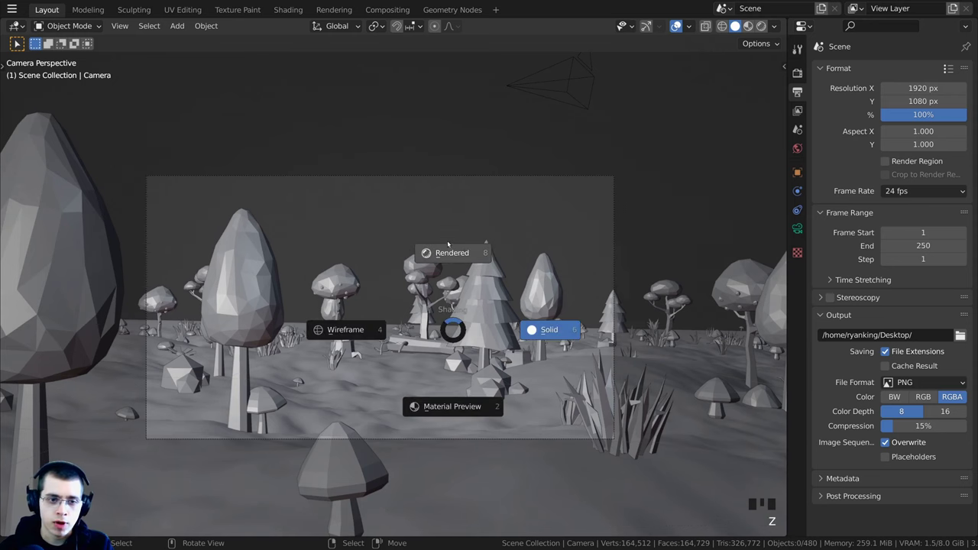
{"action": "left_click", "coordinate": [451, 252]}
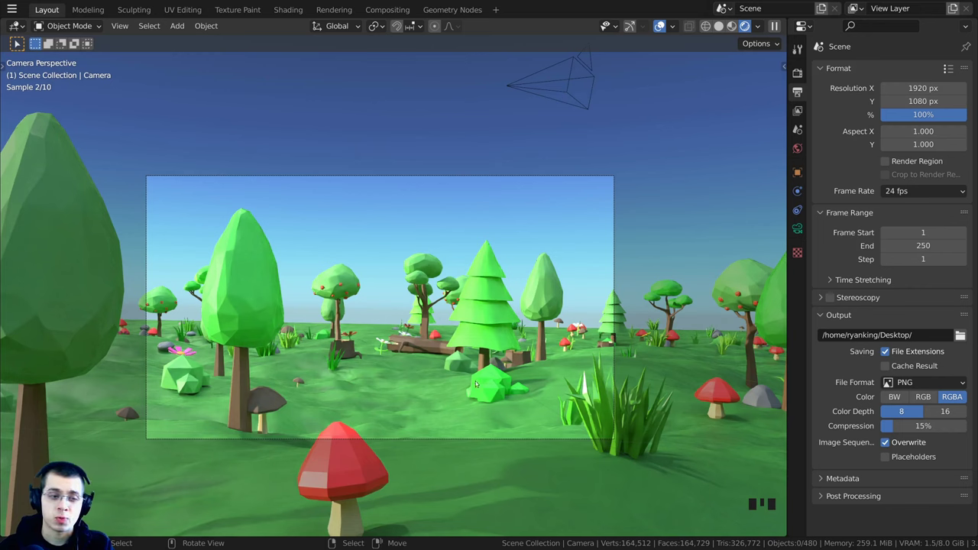
{"action": "left_click", "coordinate": [460, 3]}
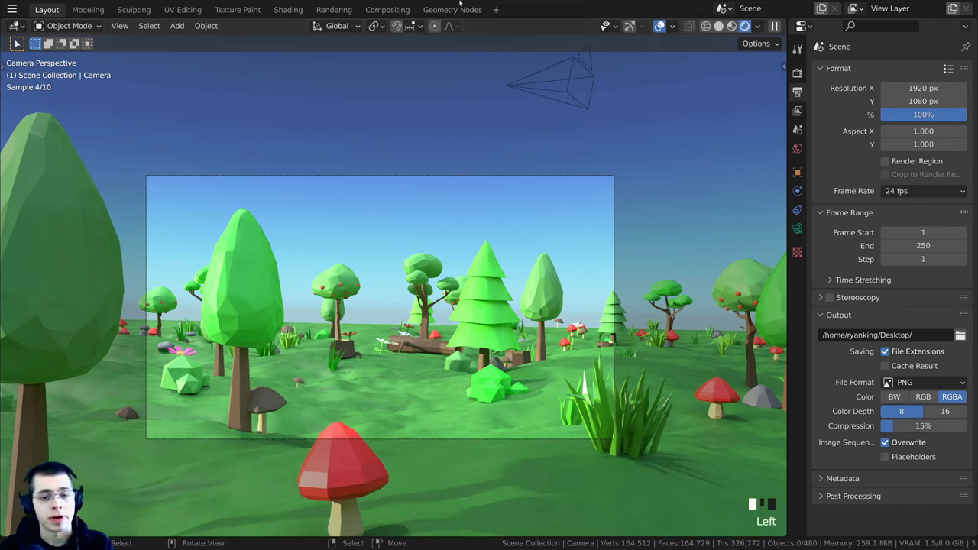
{"action": "left_click", "coordinate": [555, 6]}
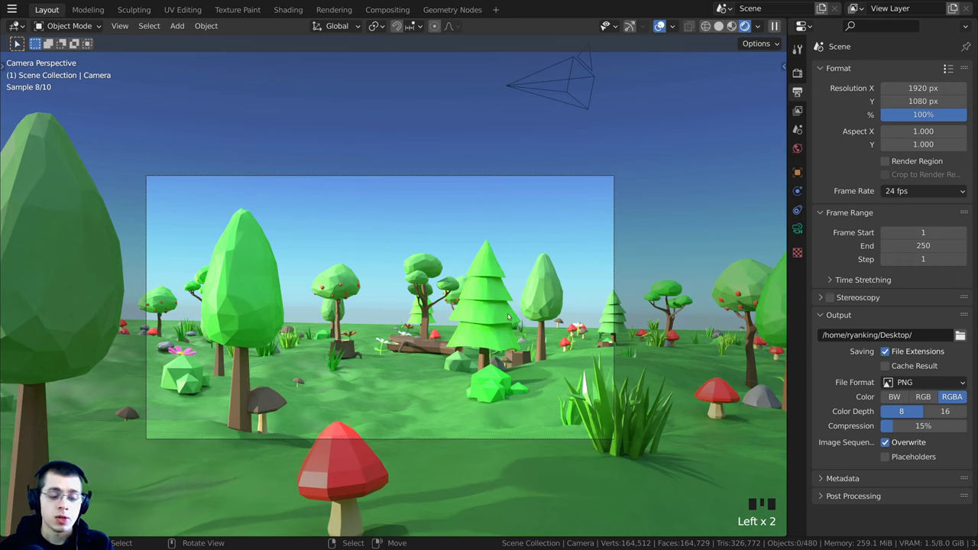
Mark a render region around the whole camera frame so only the framed area is rendered in the viewport.
{"action": "key", "text": "ctrl+b"}
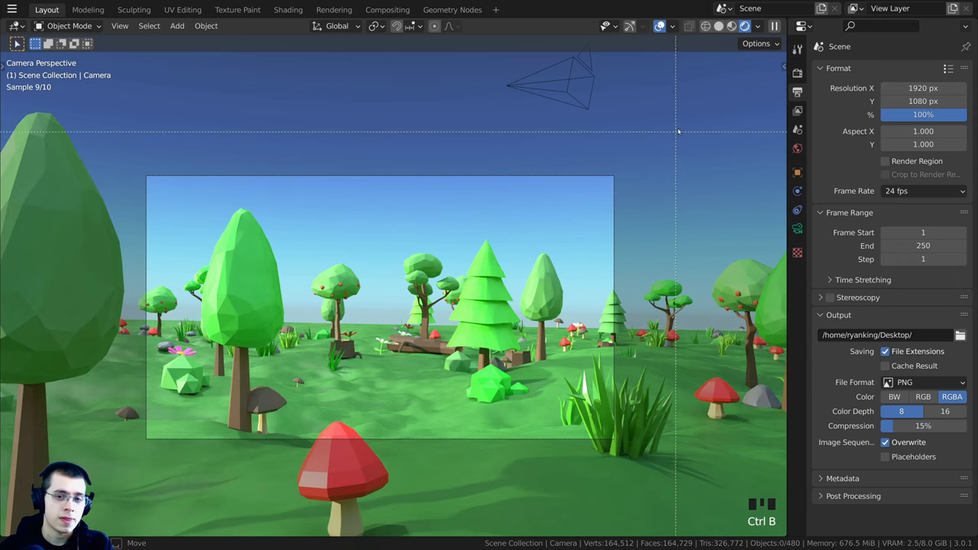
{"action": "left_click_drag", "start_coordinate": [687, 107], "coordinate": [120, 456]}
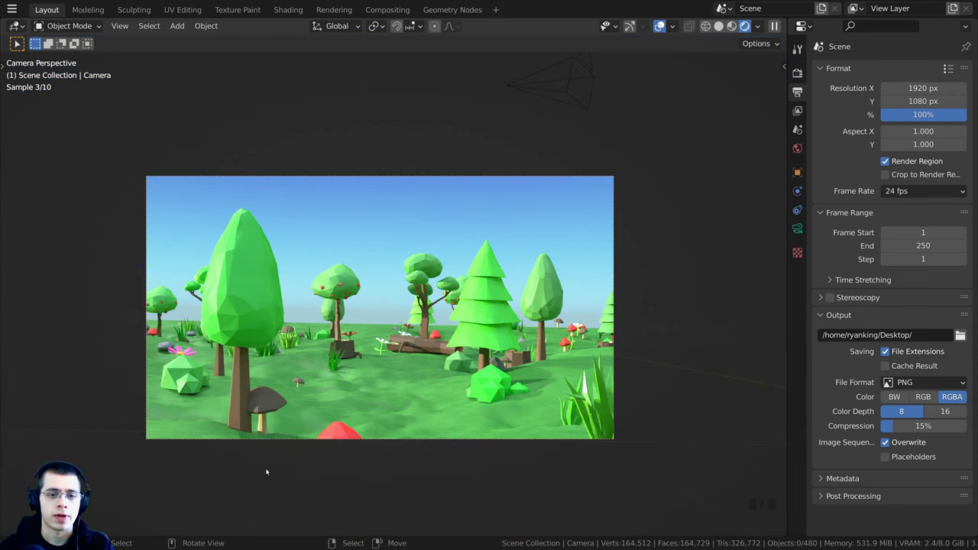
{"action": "scroll", "coordinate": [589, 272], "scroll_direction": "down", "scroll_amount": 3}
{"action": "scroll", "coordinate": [496, 278], "scroll_direction": "up", "scroll_amount": 2}
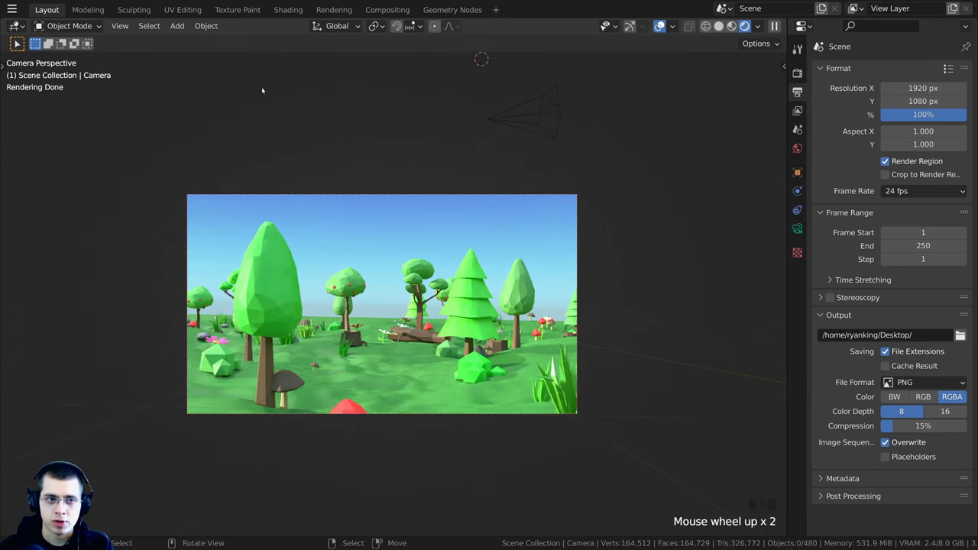
{"action": "scroll", "coordinate": [597, 443], "scroll_direction": "up", "scroll_amount": 1}
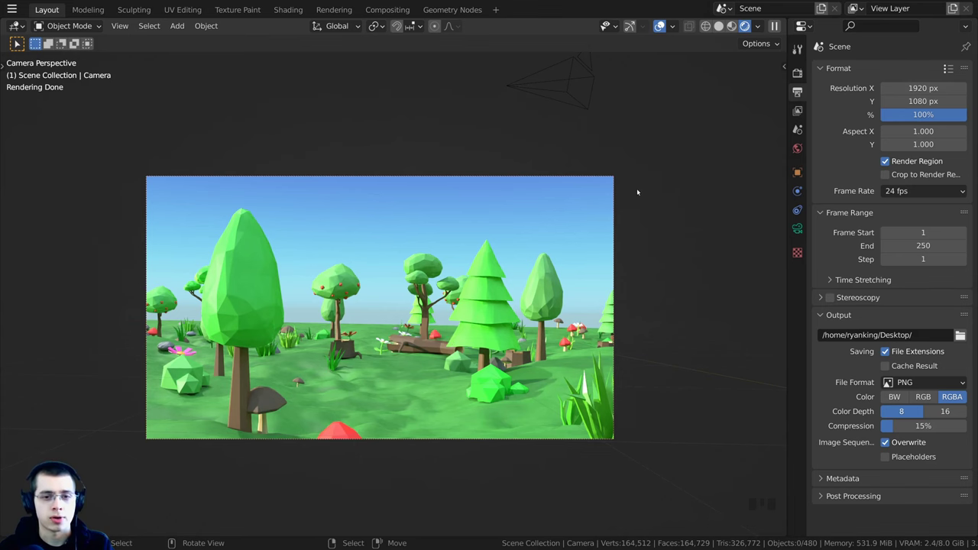
Switch the render engine to Eevee.
{"action": "left_click", "coordinate": [796, 73]}
{"action": "left_click", "coordinate": [925, 71]}
{"action": "left_click", "coordinate": [894, 85]}
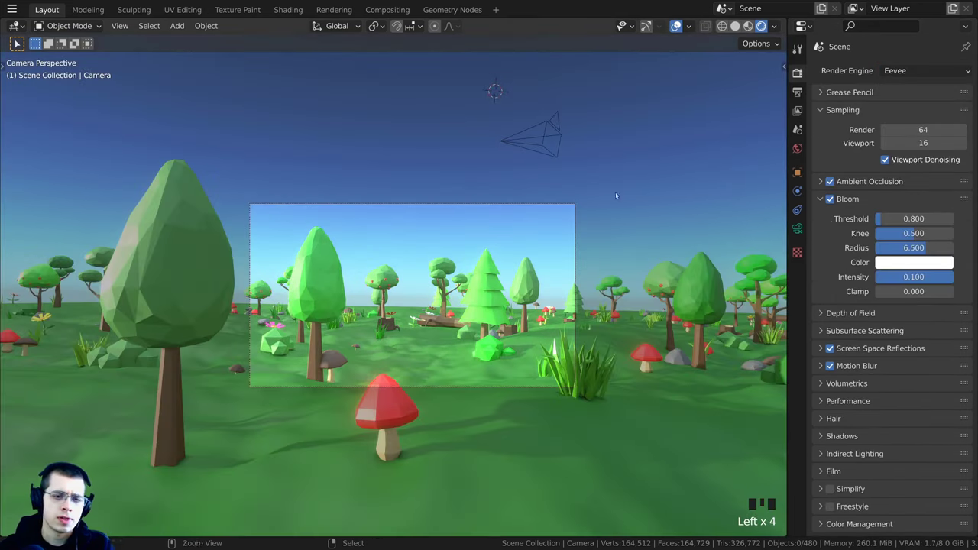
Mark a render region around the camera frame while using Eevee.
{"action": "key", "text": "ctrl+b"}
{"action": "left_click_drag", "start_coordinate": [649, 120], "coordinate": [165, 463]}
{"action": "scroll", "coordinate": [551, 269], "scroll_direction": "up", "scroll_amount": 2}
{"action": "middle_click_drag", "start_coordinate": [571, 238], "coordinate": [563, 230], "text": "shift"}
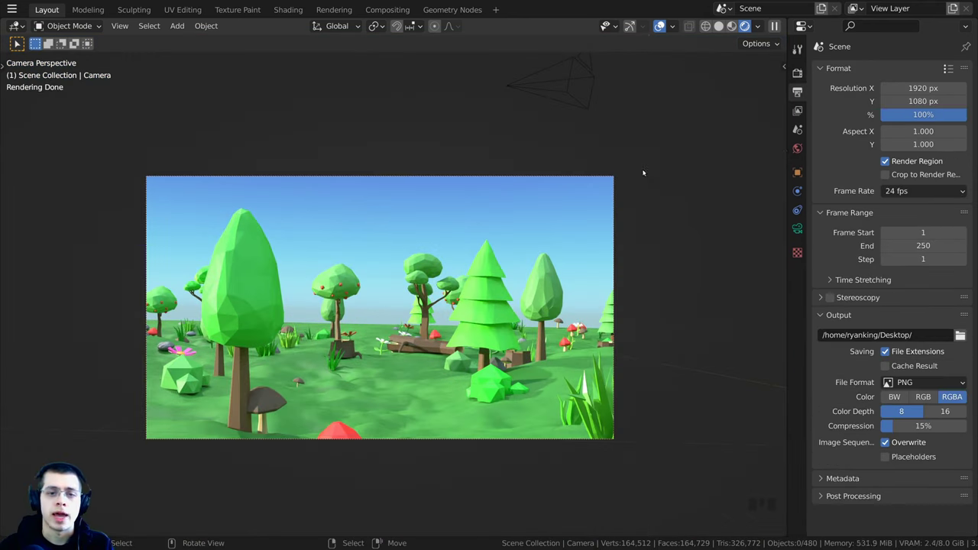
Redraw the render region around the full camera frame, then disable and re-enable Render Region in the output settings.
{"action": "key", "text": "ctrl+b"}
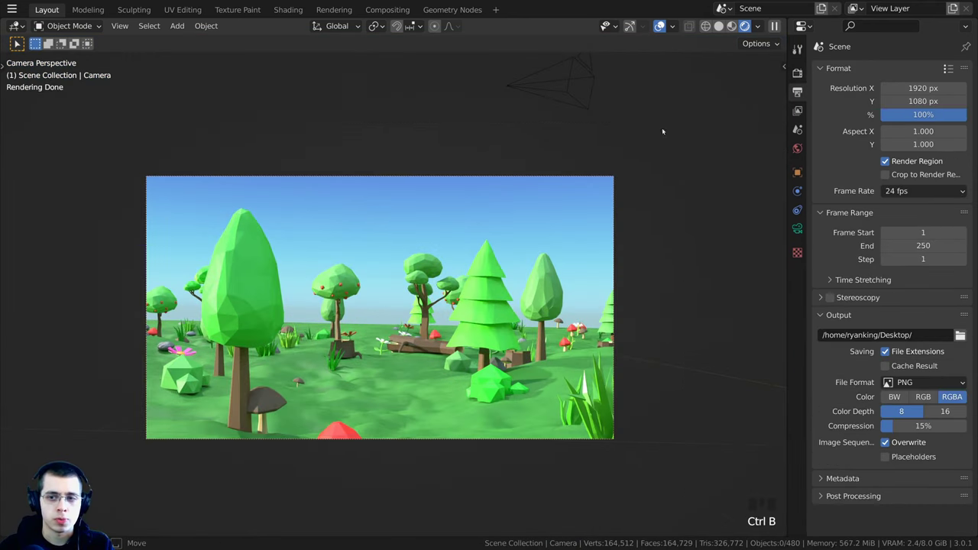
{"action": "left_click_drag", "start_coordinate": [672, 122], "coordinate": [46, 479]}
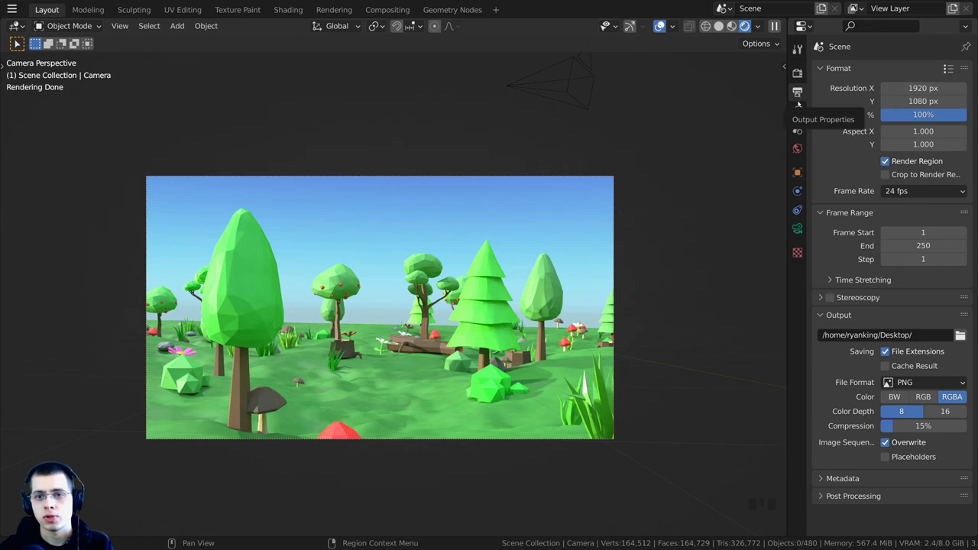
{"action": "left_click", "coordinate": [884, 161]}
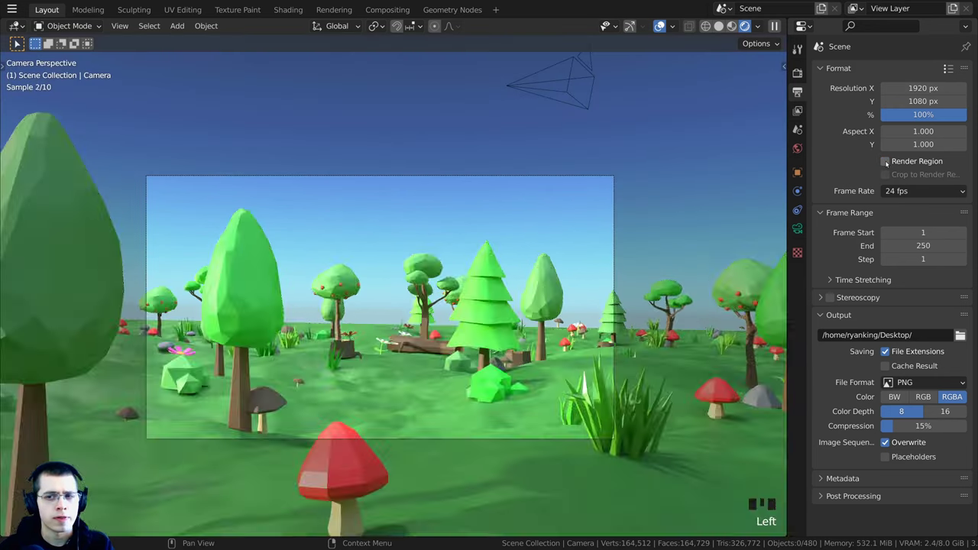
{"action": "left_click", "coordinate": [885, 161]}
{"action": "left_click", "coordinate": [518, 269]}
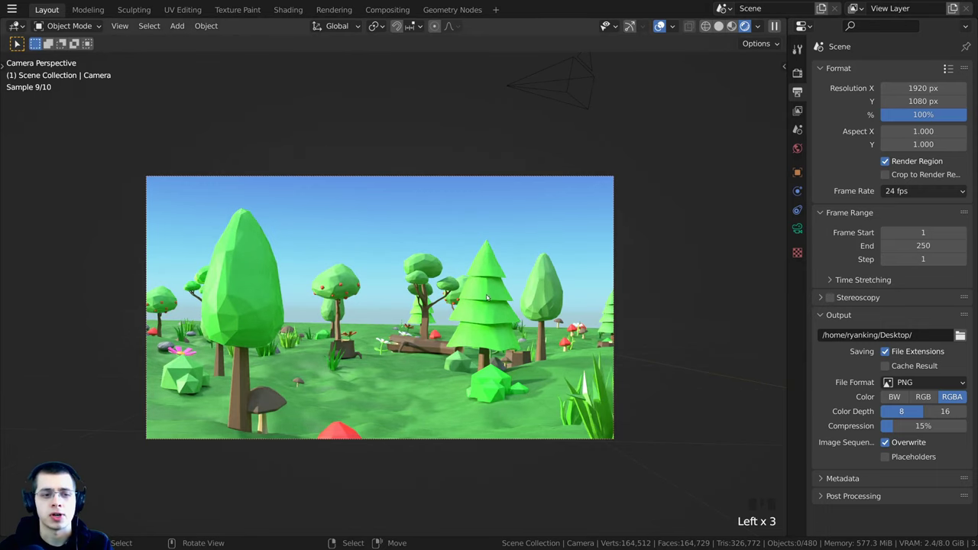
Limit the render region to the crown of the tree with red fruit and inspect that area up close.
{"action": "scroll", "coordinate": [487, 297], "scroll_direction": "up", "scroll_amount": 2}
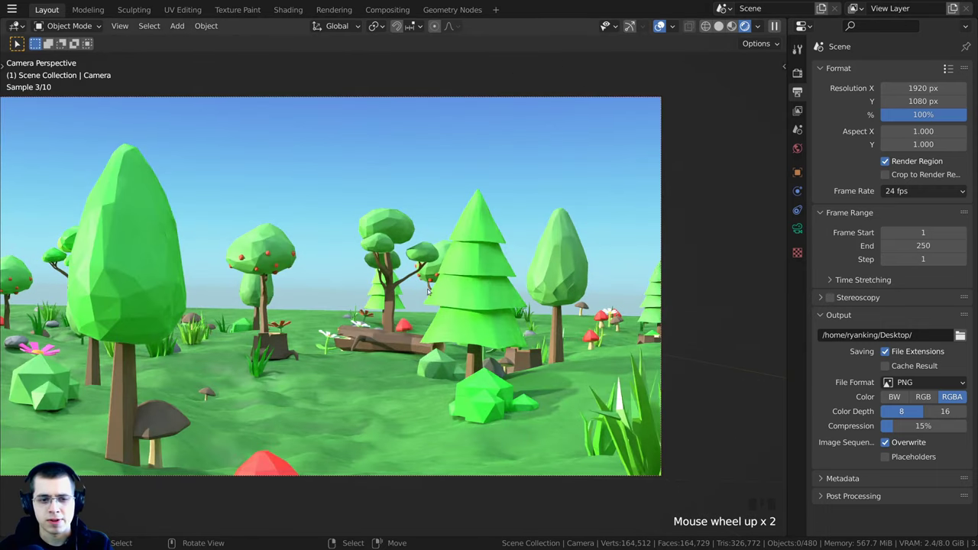
{"action": "key", "text": "ctrl+b"}
{"action": "left_click_drag", "start_coordinate": [231, 235], "coordinate": [300, 287]}
{"action": "middle_click_drag", "start_coordinate": [301, 295], "coordinate": [321, 306], "text": "shift"}
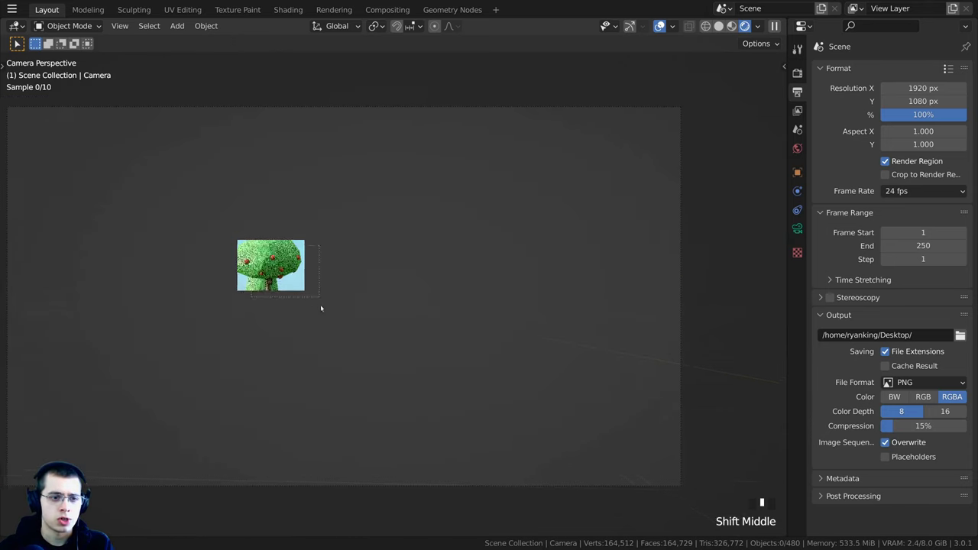
{"action": "scroll", "coordinate": [320, 308], "scroll_direction": "up", "scroll_amount": 4}
{"action": "scroll", "coordinate": [413, 333], "scroll_direction": "up", "scroll_amount": 1}
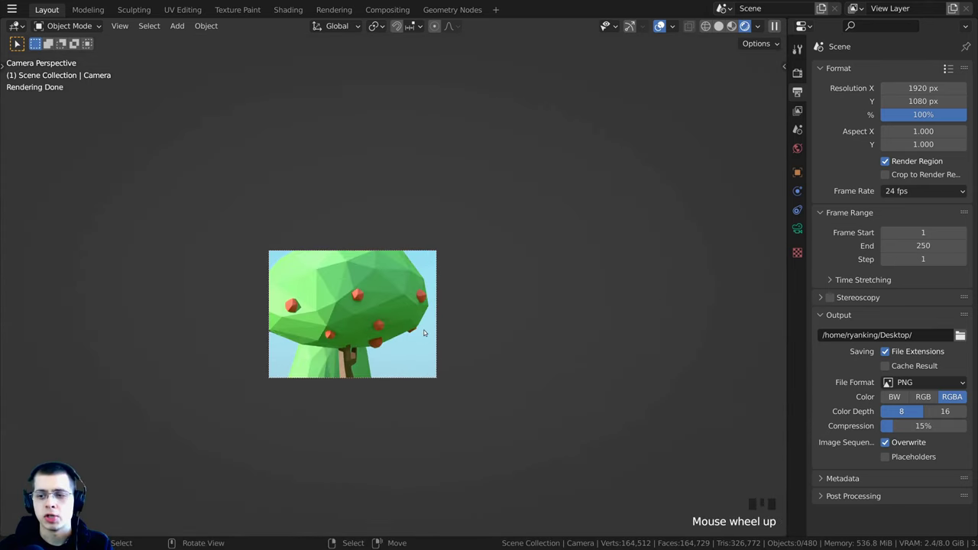
{"action": "left_click", "coordinate": [425, 333]}
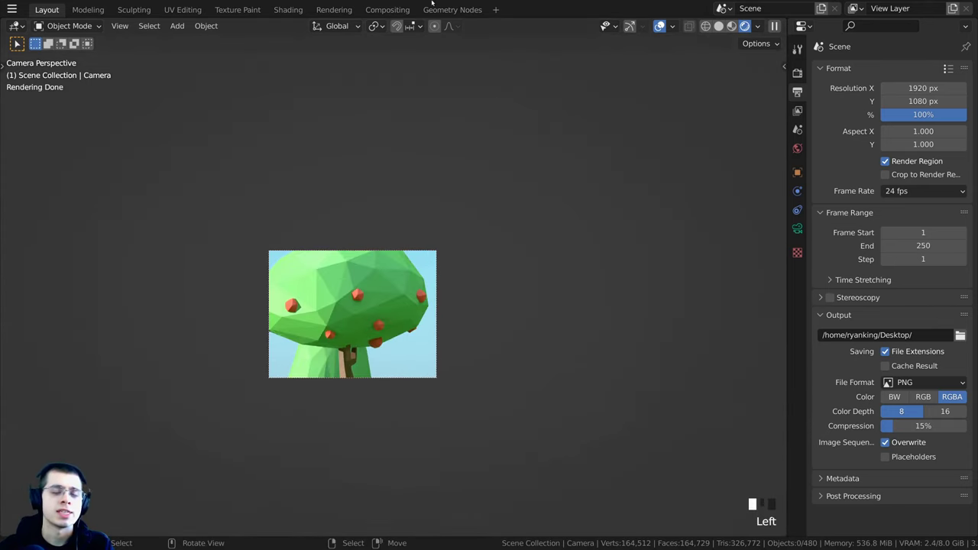
{"action": "middle_click_drag", "start_coordinate": [425, 333], "coordinate": [493, 286], "text": "shift"}
{"action": "scroll", "coordinate": [491, 305], "scroll_direction": "down", "scroll_amount": 3}
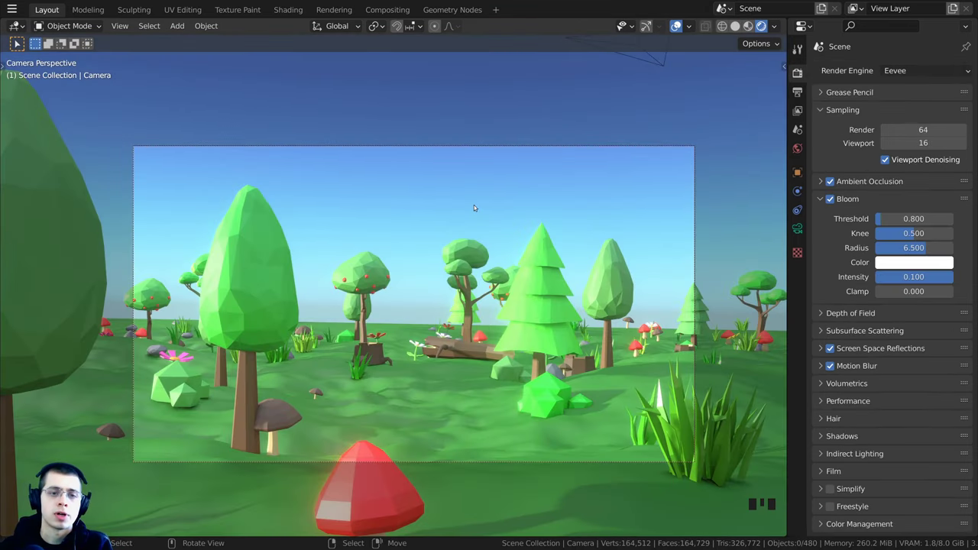
With the active camera selected, return to its view and move it freely to raise and reframe the shot.
{"action": "scroll", "coordinate": [486, 243], "scroll_direction": "down", "scroll_amount": 1}
{"action": "scroll", "coordinate": [475, 208], "scroll_direction": "down", "scroll_amount": 3}
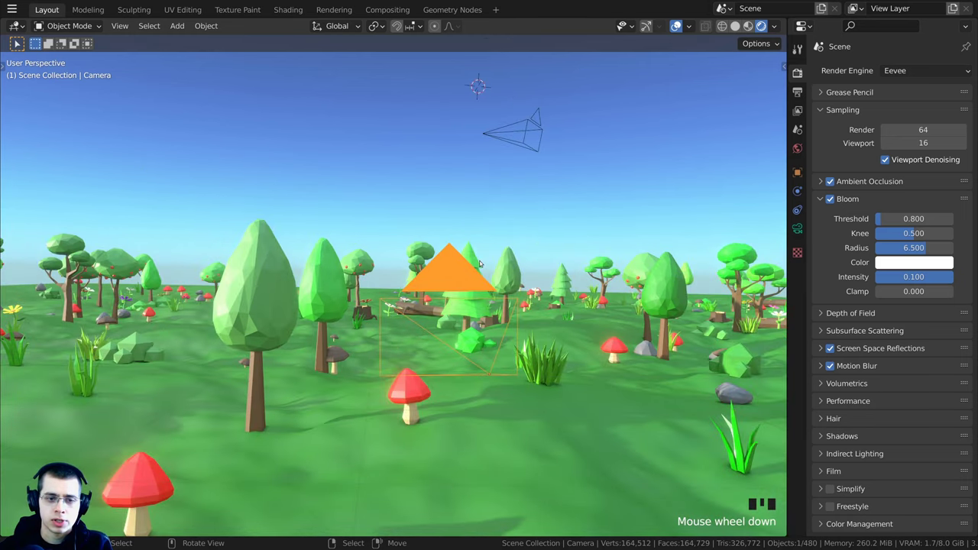
{"action": "key", "text": "KP_0"}
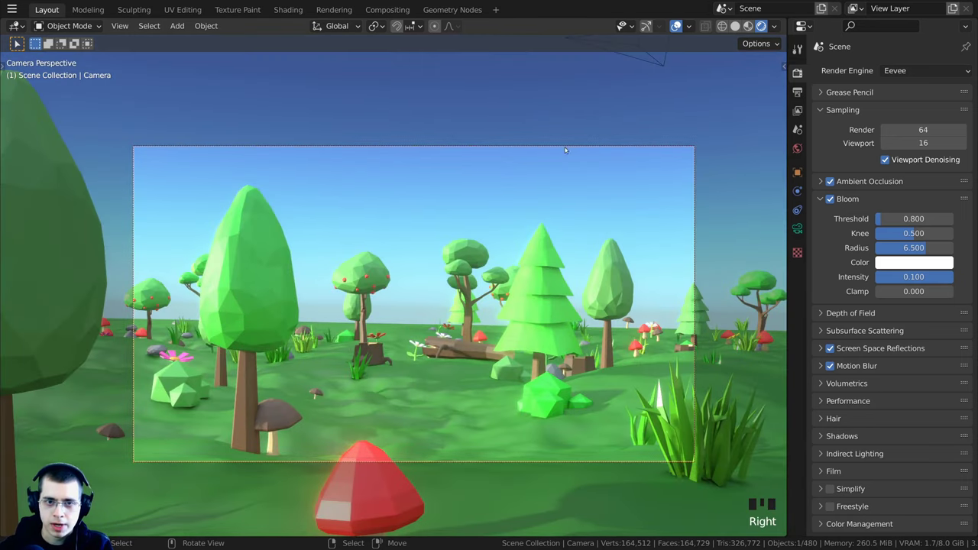
{"action": "middle_click_drag", "start_coordinate": [474, 216], "coordinate": [450, 262], "text": "shift"}
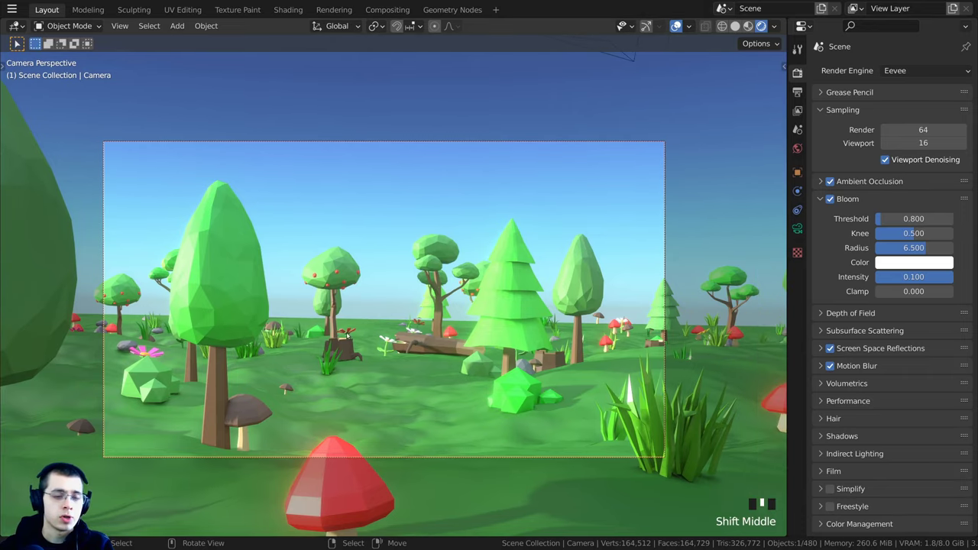
{"action": "key", "text": "g"}
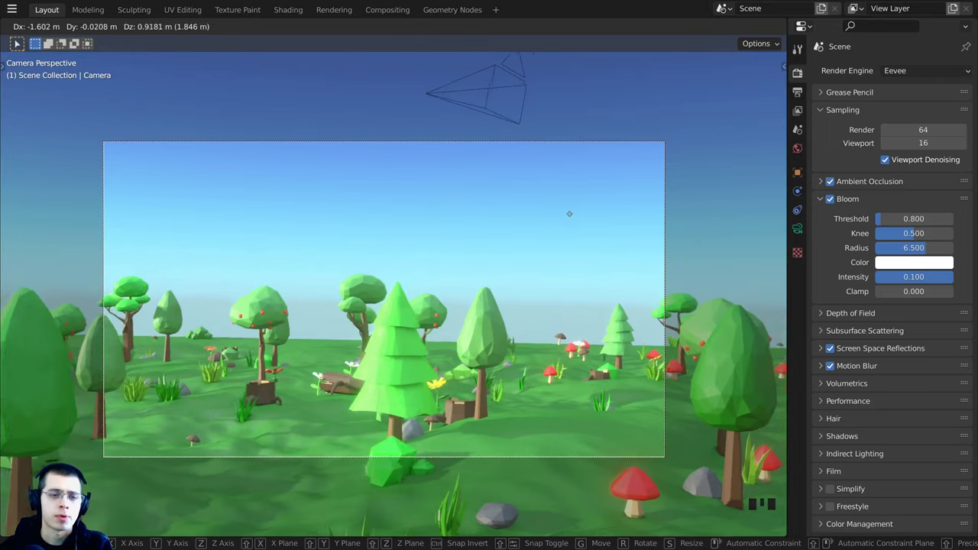
{"action": "left_click", "coordinate": [508, 223]}
{"action": "scroll", "coordinate": [394, 185], "scroll_direction": "up", "scroll_amount": 1}
{"action": "middle_click_drag", "start_coordinate": [393, 185], "coordinate": [407, 210], "text": "shift"}
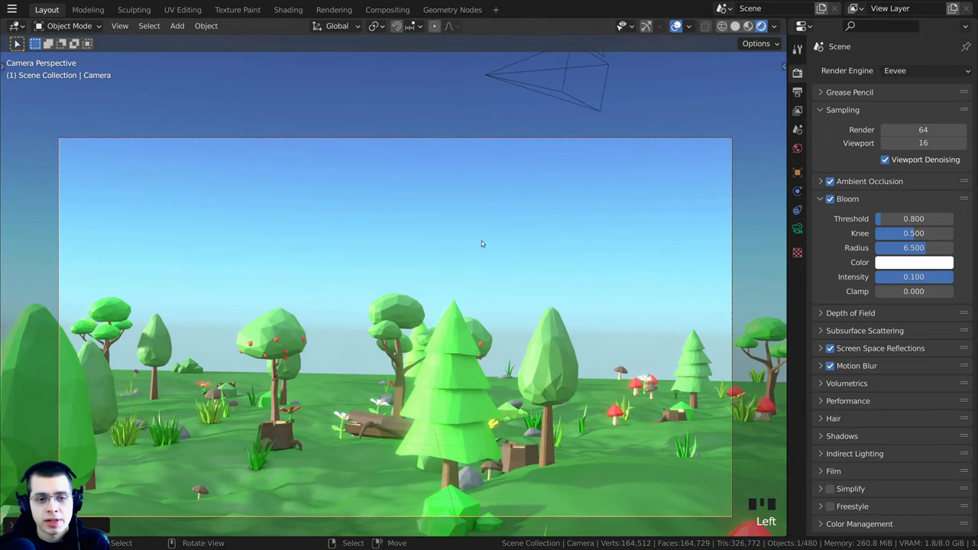
Dolly the camera along its local Z axis while looking through it.
{"action": "key", "text": "g"}
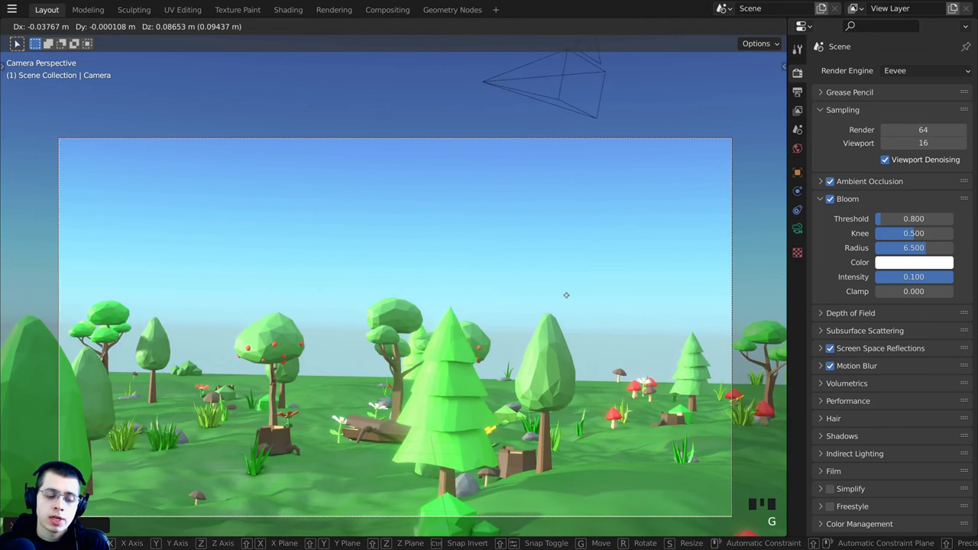
{"action": "key", "text": "z"}
{"action": "key", "text": "z"}
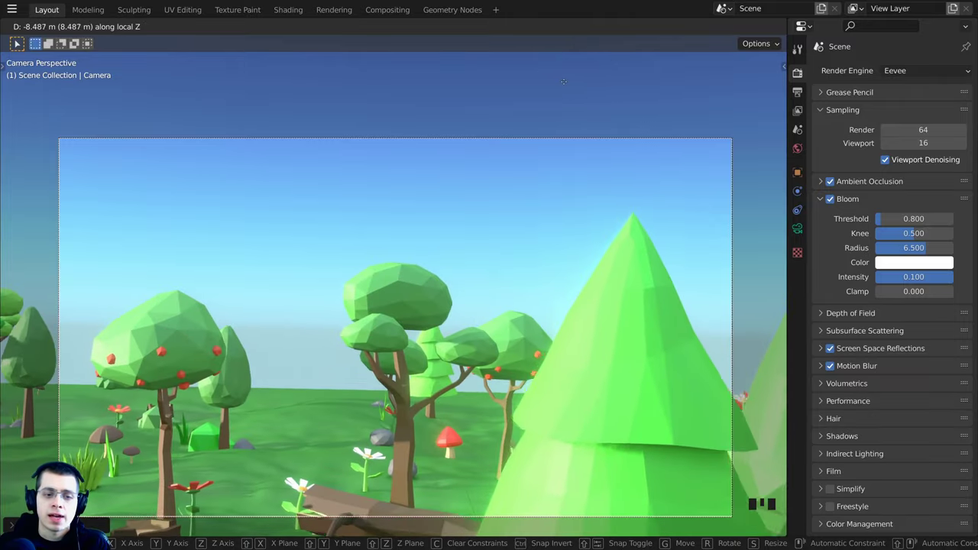
{"action": "left_click", "coordinate": [533, 261]}
View the camera from outside and slide it along its local Z axis to show the direction of the dolly move.
{"action": "middle_click_drag", "start_coordinate": [533, 262], "coordinate": [521, 334]}
{"action": "scroll", "coordinate": [408, 300], "scroll_direction": "up", "scroll_amount": 2}
{"action": "key", "text": "KP_Decimal"}
{"action": "scroll", "coordinate": [415, 302], "scroll_direction": "down", "scroll_amount": 4}
{"action": "key", "text": "g"}
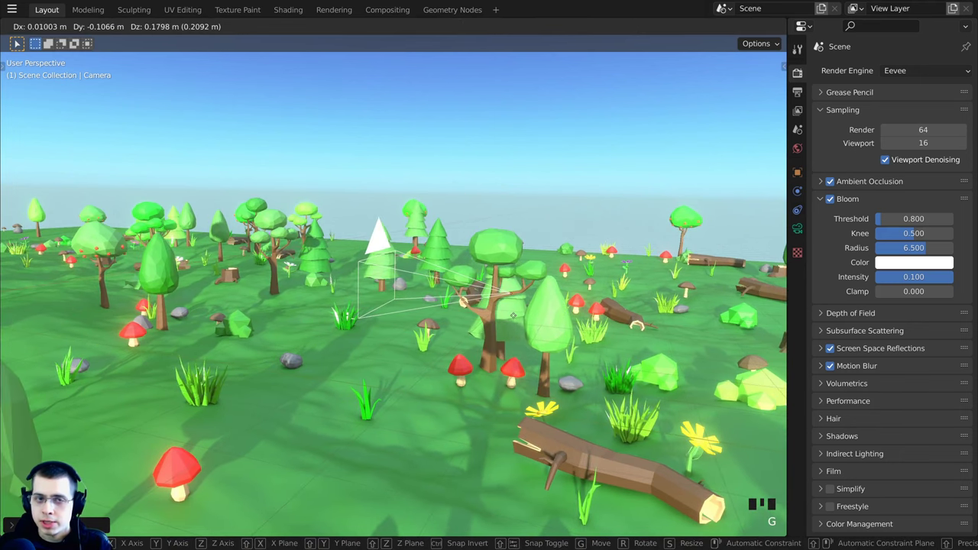
{"action": "key", "text": "z"}
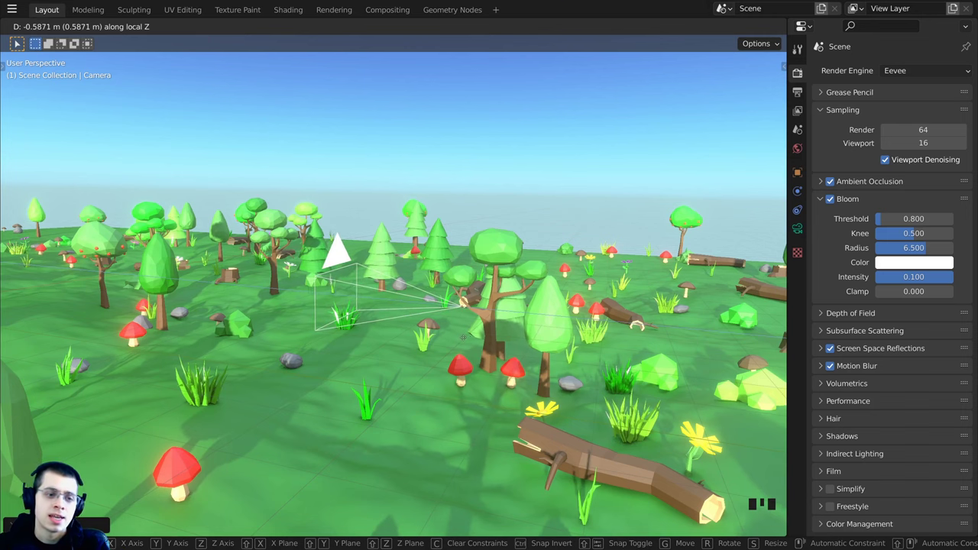
Try the same camera move along the global Z axis, and return to the camera view.
{"action": "key", "text": "g"}
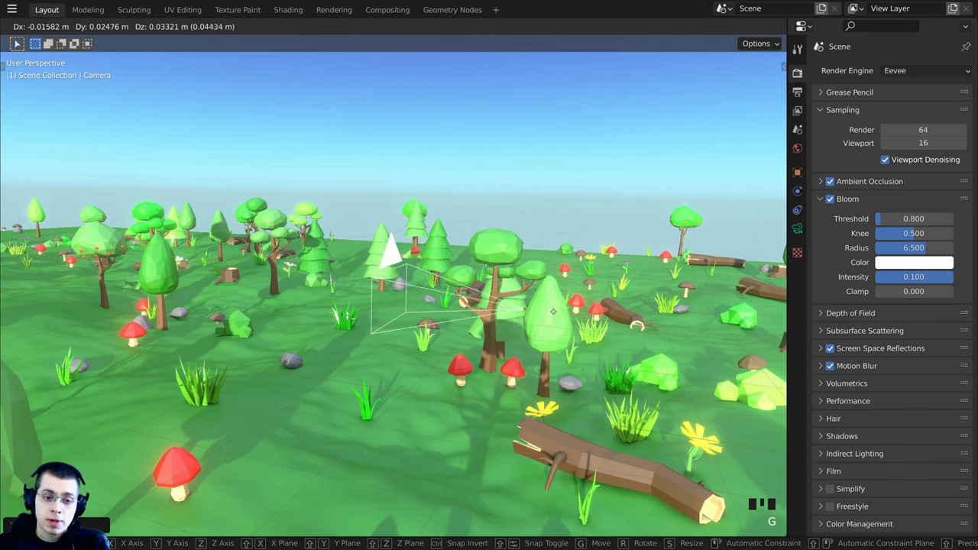
{"action": "key", "text": "z"}
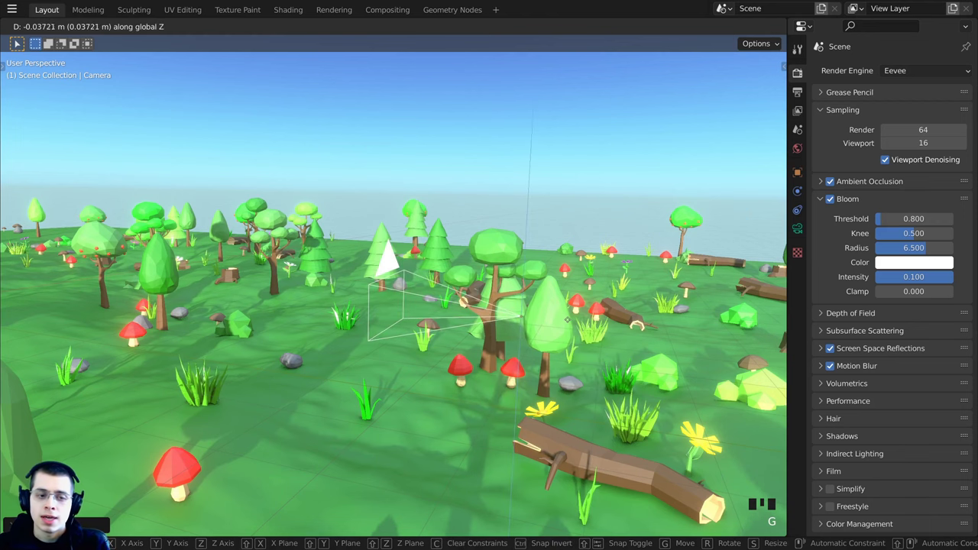
{"action": "left_click", "coordinate": [440, 320]}
{"action": "key", "text": "KP_0"}
Try a trackball rotation of the active camera while looking through it.
{"action": "middle_click_drag", "start_coordinate": [571, 206], "coordinate": [579, 218], "text": "shift"}
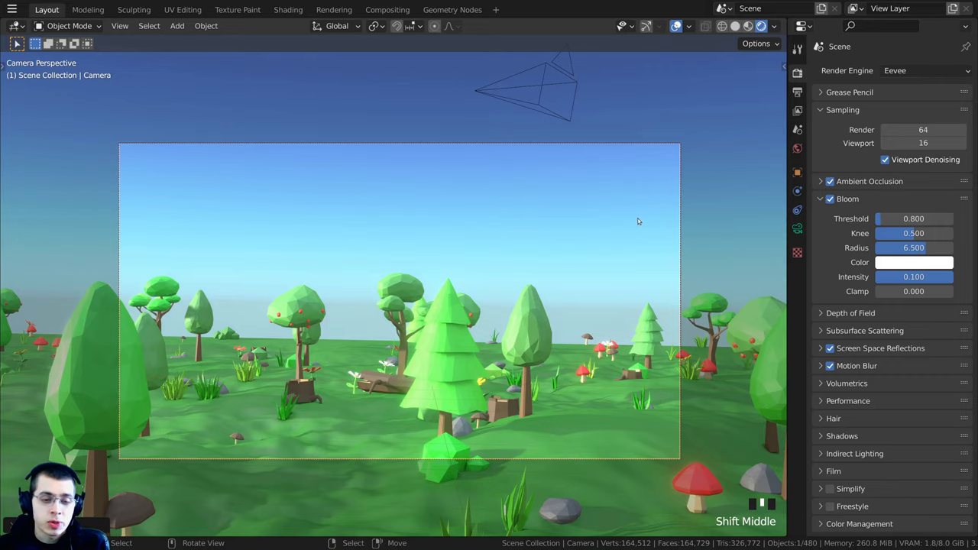
{"action": "key", "text": "r"}
{"action": "key", "text": "r"}
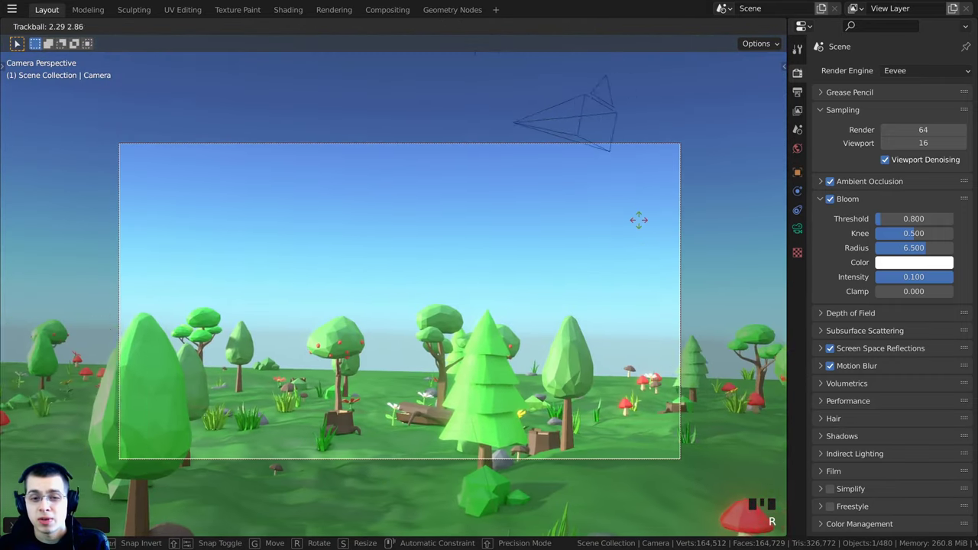
{"action": "right_click", "coordinate": [375, 239]}
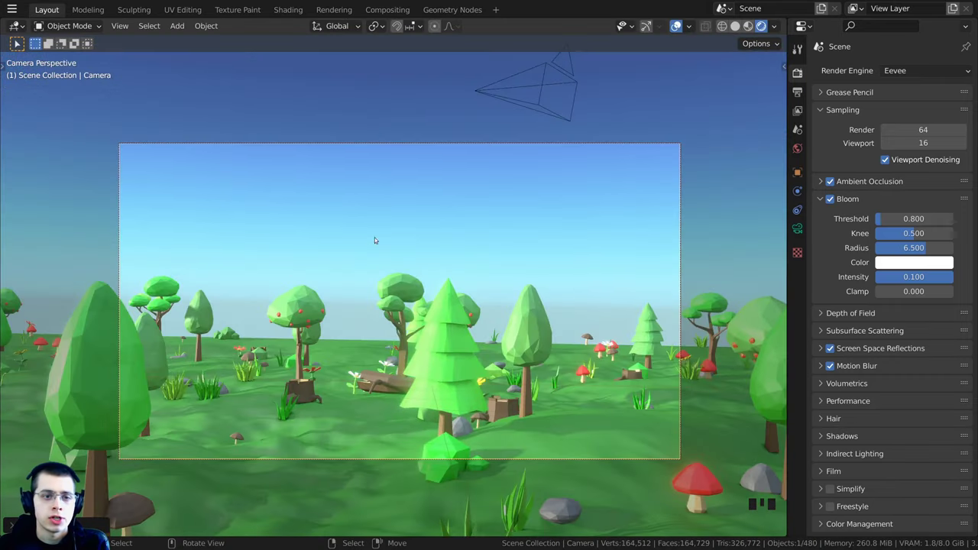
Select the second camera and move it into the sky area inside the active camera's frame.
{"action": "key", "text": "g"}
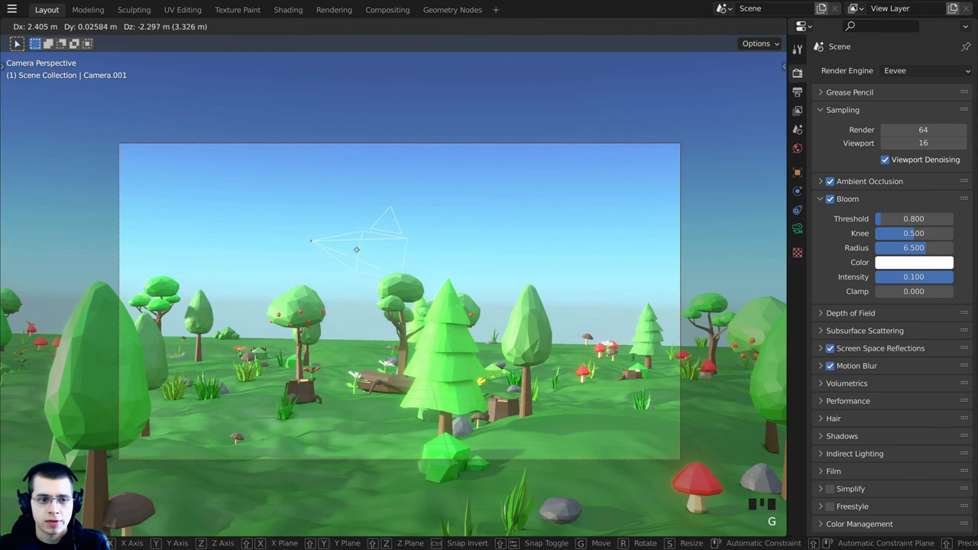
{"action": "left_click", "coordinate": [393, 222]}
{"action": "scroll", "coordinate": [492, 219], "scroll_direction": "up", "scroll_amount": 3}
{"action": "scroll", "coordinate": [369, 199], "scroll_direction": "down", "scroll_amount": 1}
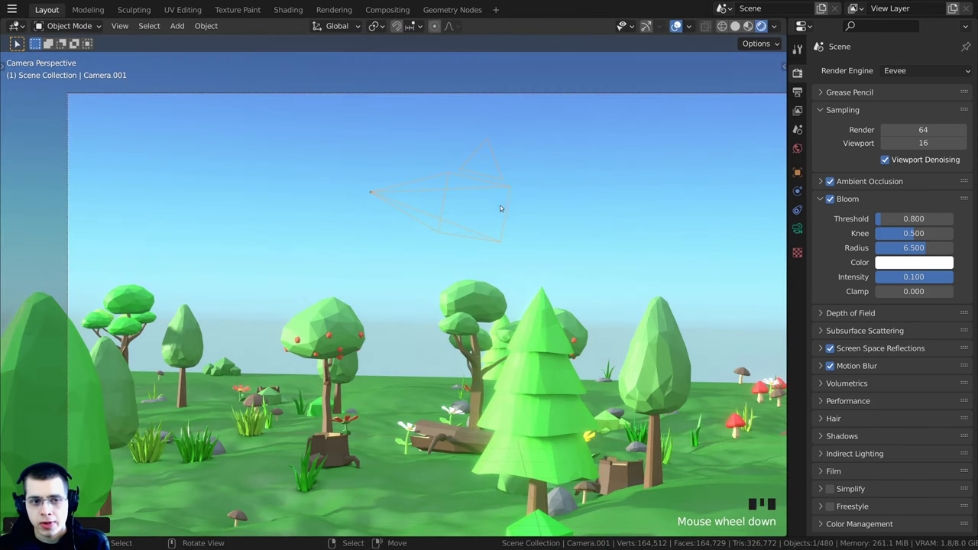
Try a trackball rotation of the second camera.
{"action": "key", "text": "r"}
{"action": "key", "text": "r"}
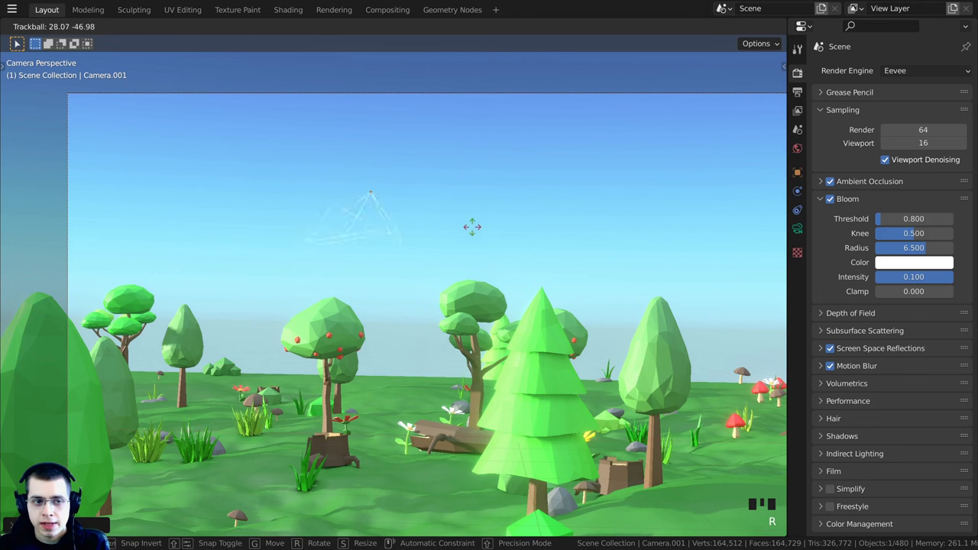
{"action": "right_click", "coordinate": [450, 194]}
Reselect the active camera and trackball-rotate it to reframe the shot, with the glowing red mushroom inside the frame's left edge.
{"action": "scroll", "coordinate": [450, 194], "scroll_direction": "up", "scroll_amount": 4, "text": "ctrl"}
{"action": "scroll", "coordinate": [429, 135], "scroll_direction": "down", "scroll_amount": 3, "text": "shift"}
{"action": "scroll", "coordinate": [429, 136], "scroll_direction": "down", "scroll_amount": 2}
{"action": "middle_click_drag", "start_coordinate": [450, 162], "coordinate": [449, 199], "text": "shift"}
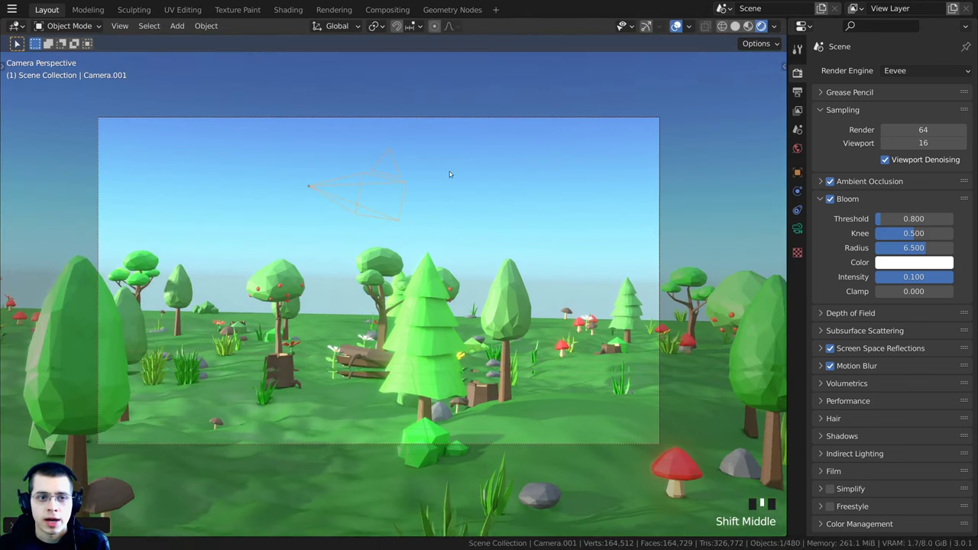
{"action": "scroll", "coordinate": [539, 201], "scroll_direction": "up", "scroll_amount": 1}
{"action": "scroll", "coordinate": [551, 221], "scroll_direction": "down", "scroll_amount": 1}
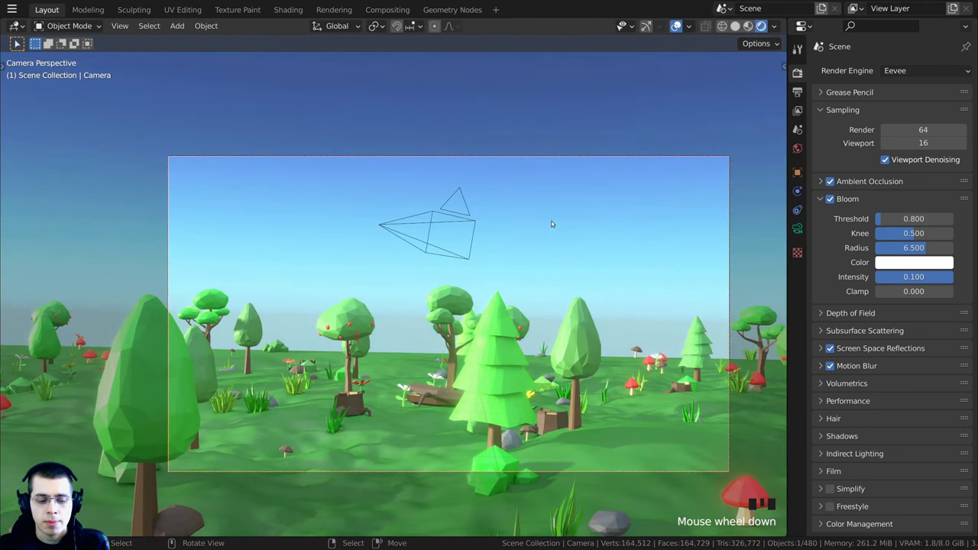
{"action": "key", "text": "r"}
{"action": "key", "text": "r"}
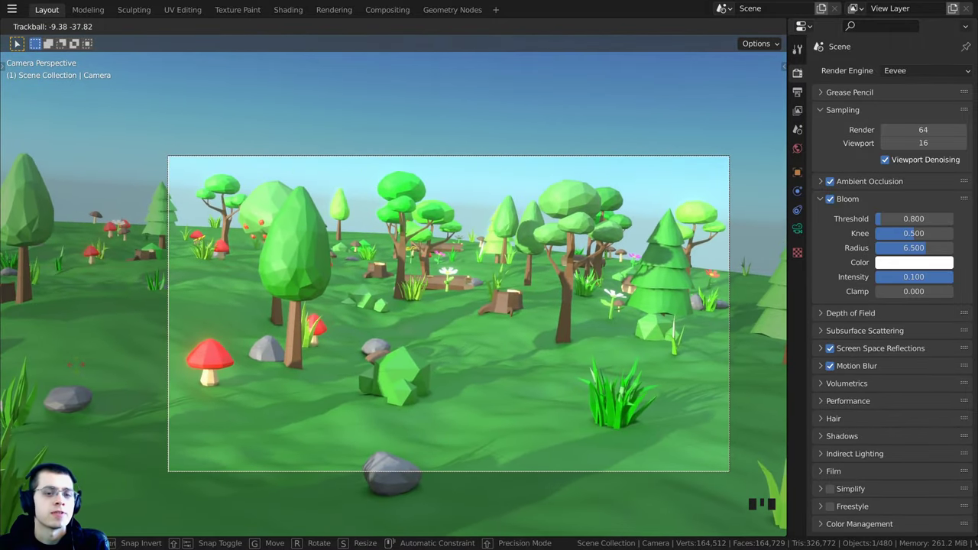
{"action": "left_click", "coordinate": [125, 404]}
Tilt the camera around its local X axis, check it from outside, and return to the camera view.
{"action": "key", "text": "r"}
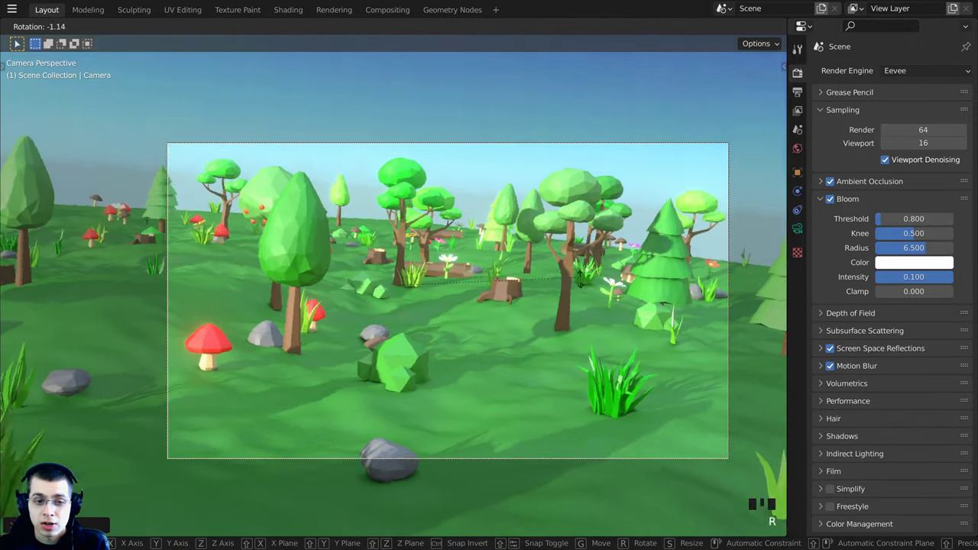
{"action": "key", "text": "x"}
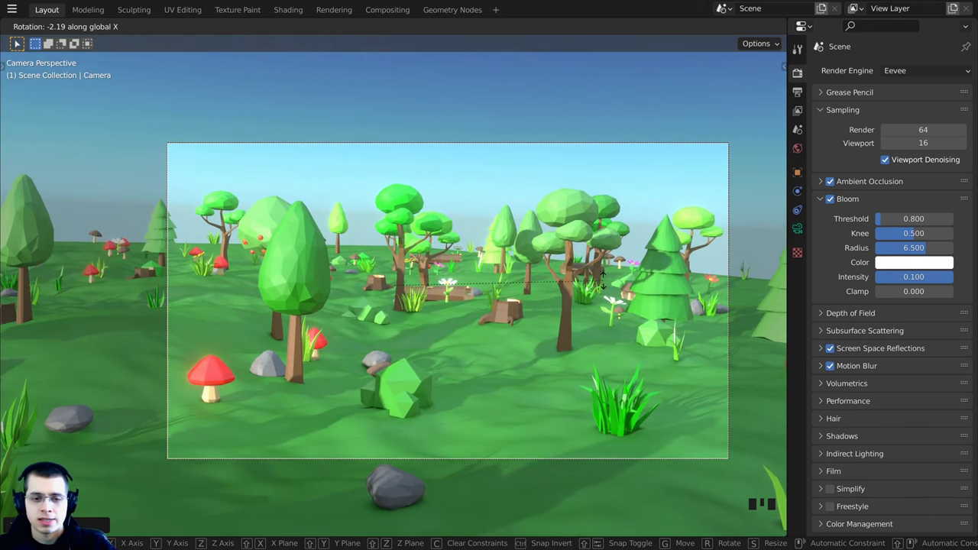
{"action": "key", "text": "x"}
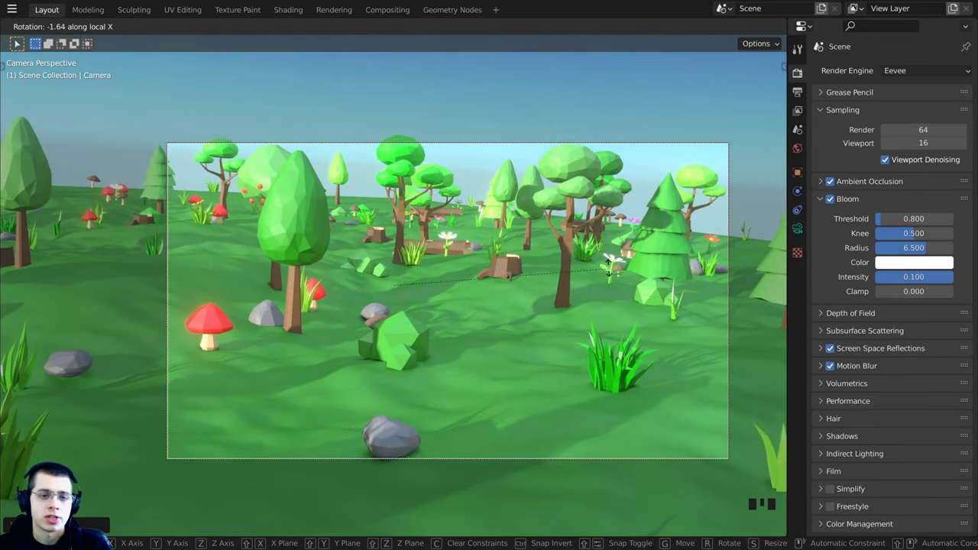
{"action": "left_click", "coordinate": [609, 268]}
{"action": "mouse_move", "coordinate": [474, 304]}
{"action": "middle_mouse_down"}
{"action": "mouse_move", "coordinate": [463, 306]}
{"action": "mouse_move", "coordinate": [497, 299]}
{"action": "mouse_move", "coordinate": [475, 305]}
{"action": "middle_mouse_up"}
{"action": "key", "text": "r"}
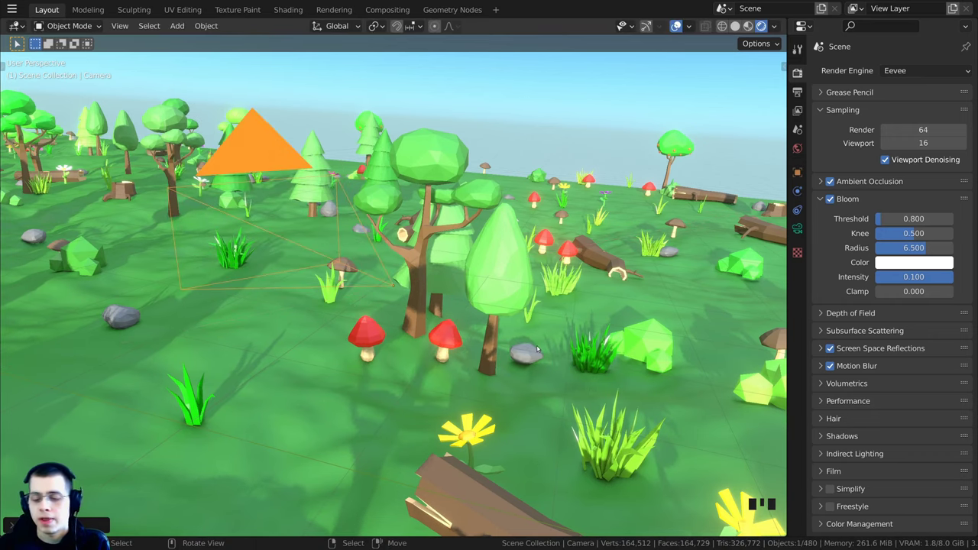
{"action": "key", "text": "KP_0"}
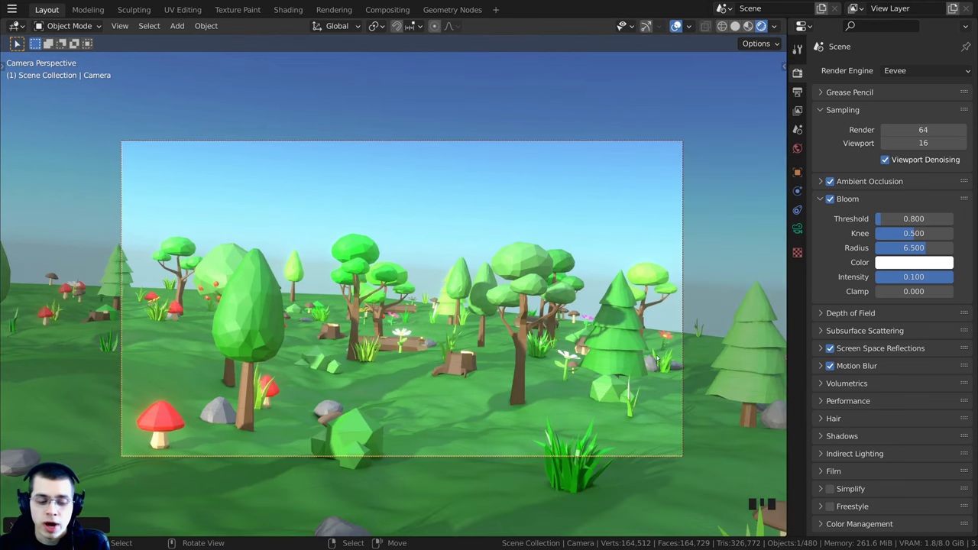
Try rotating the camera around the global Y axis and around its local Y axis.
{"action": "key", "text": "r"}
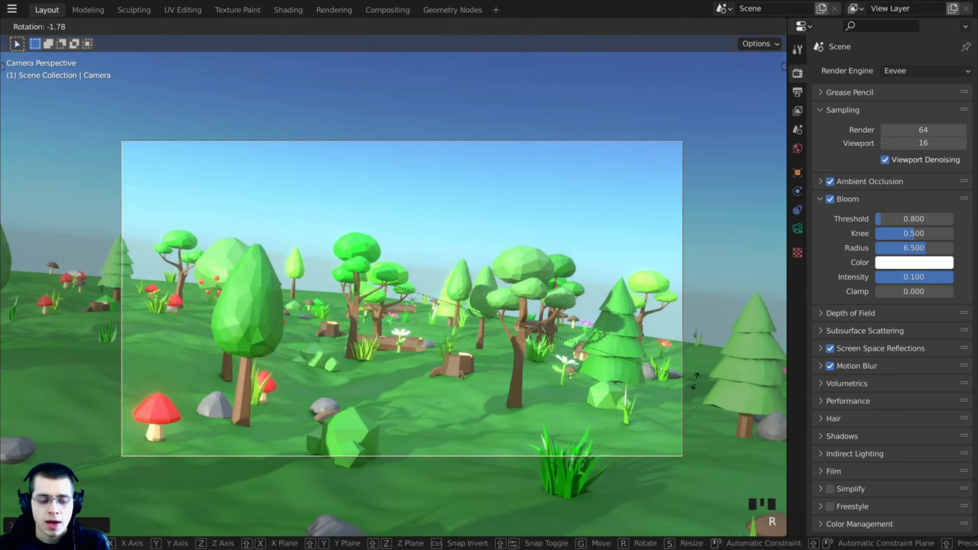
{"action": "key", "text": "y"}
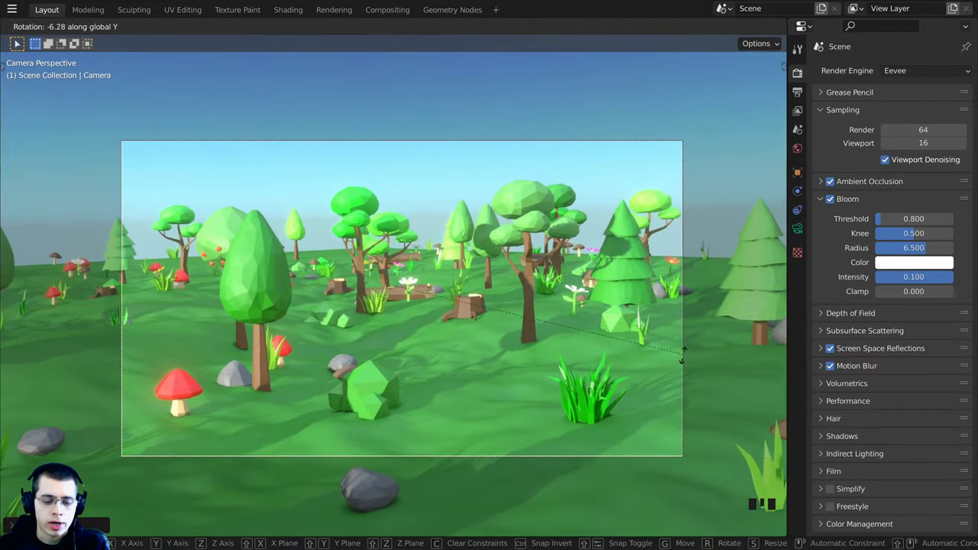
{"action": "key", "text": "y"}
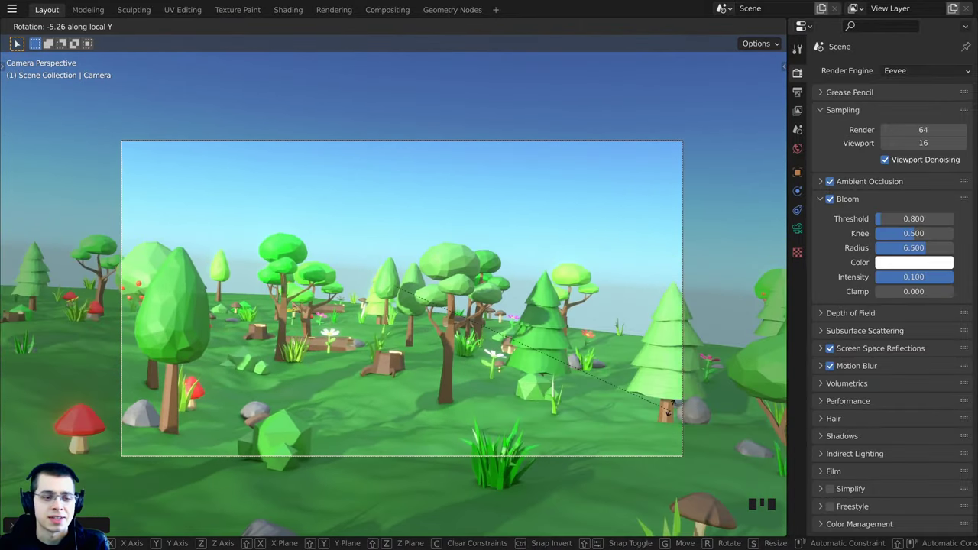
{"action": "right_click", "coordinate": [668, 411]}
Try rolling the camera around its local Z axis.
{"action": "middle_click_drag", "start_coordinate": [559, 307], "coordinate": [547, 302], "text": "shift"}
{"action": "key", "text": "r"}
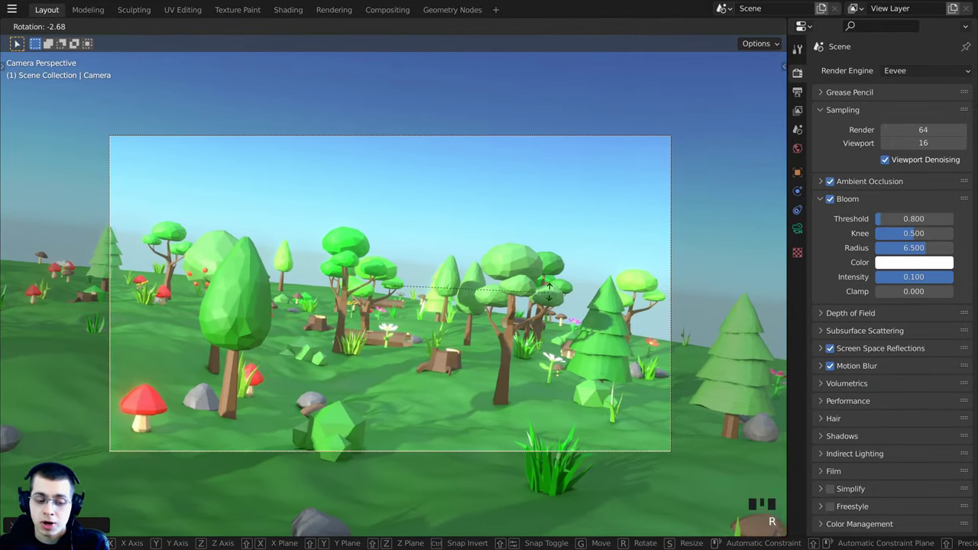
{"action": "key", "text": "z"}
{"action": "key", "text": "z"}
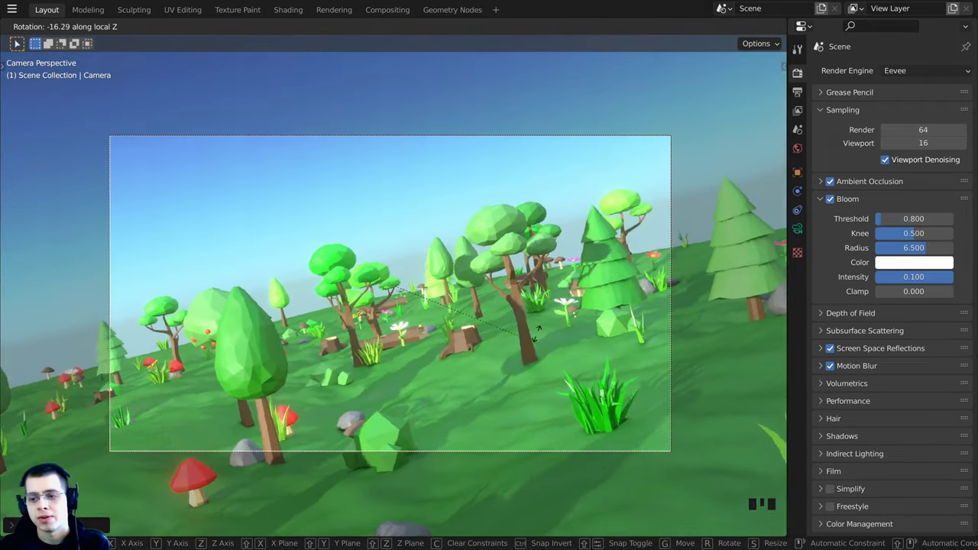
{"action": "left_click", "coordinate": [585, 168]}
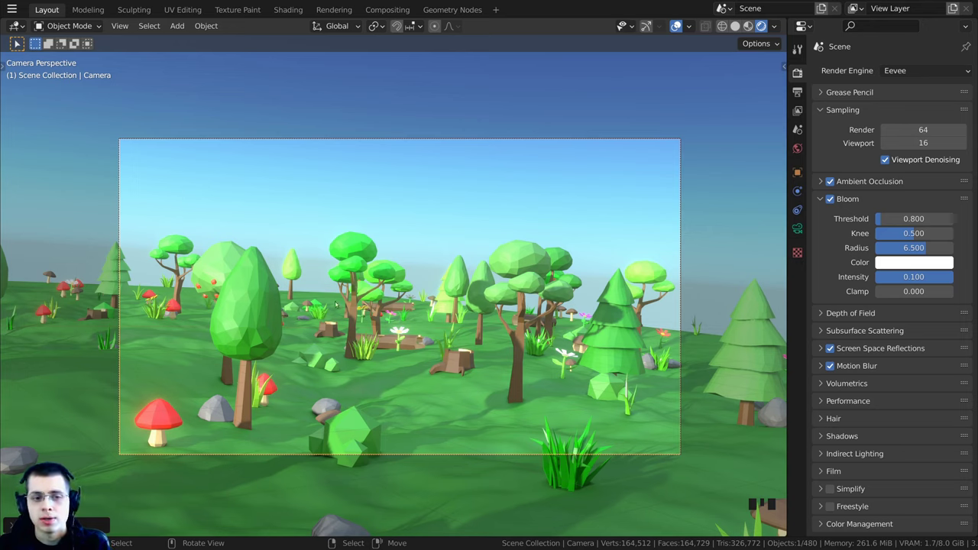
Try free moves and a free rotation of the camera in its own view, and raise the camera slightly.
{"action": "key", "text": "g"}
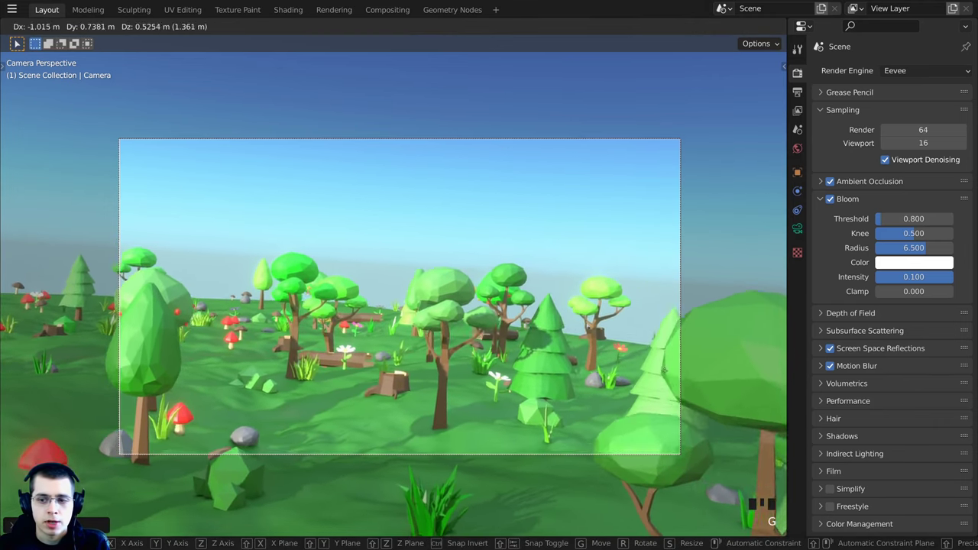
{"action": "left_click", "coordinate": [560, 304]}
{"action": "key", "text": "r"}
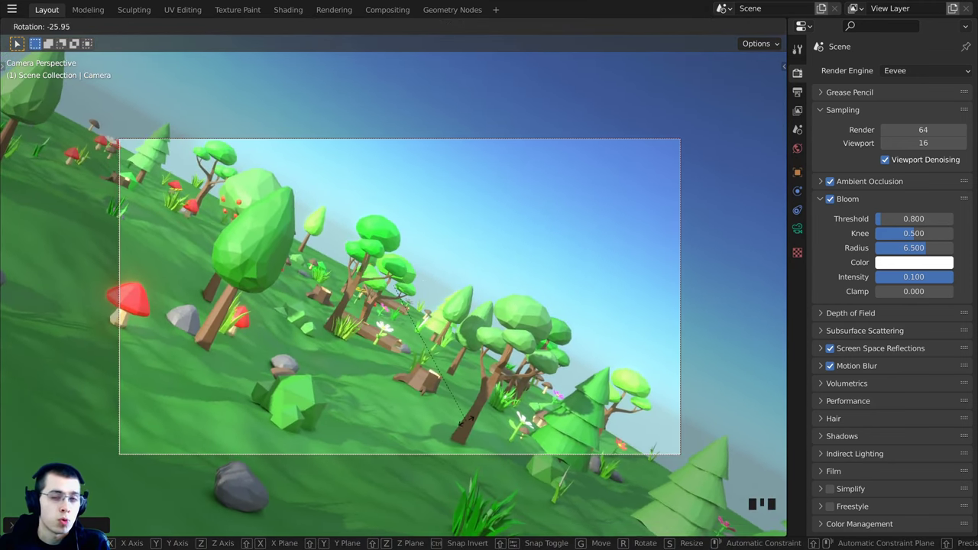
{"action": "right_click", "coordinate": [342, 436]}
{"action": "key", "text": "g"}
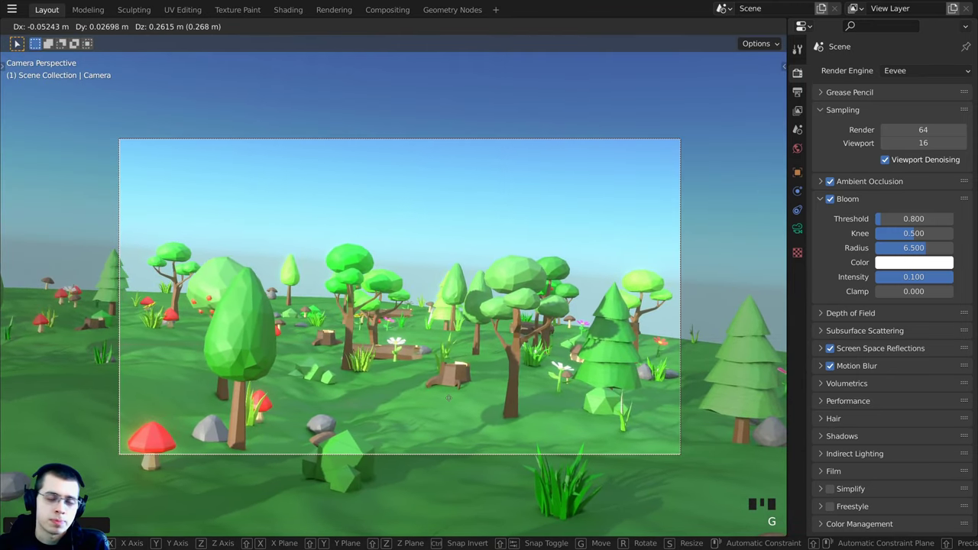
Start walk navigation in the camera view and move the camera backward while looking around the forest.
{"action": "key", "text": "grave"}
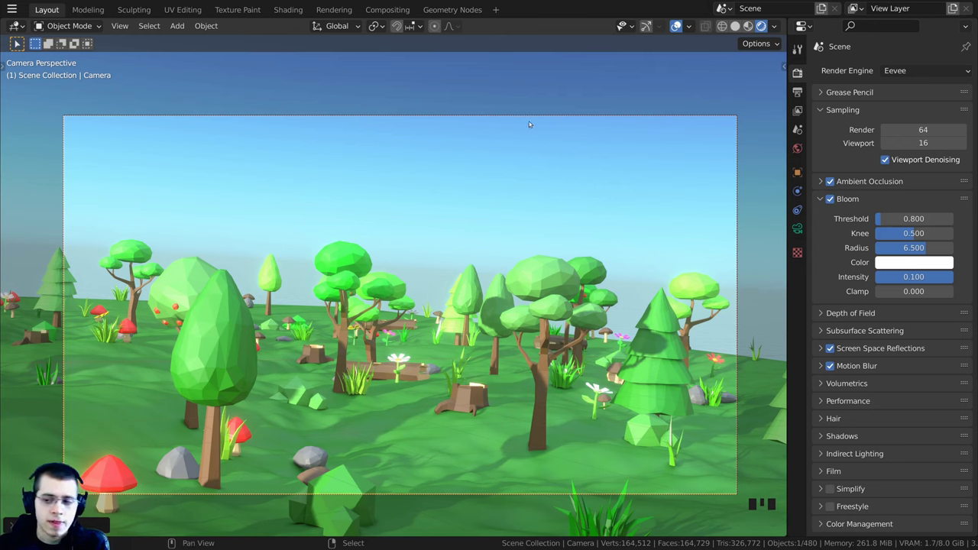
{"action": "key", "text": "shift+grave"}
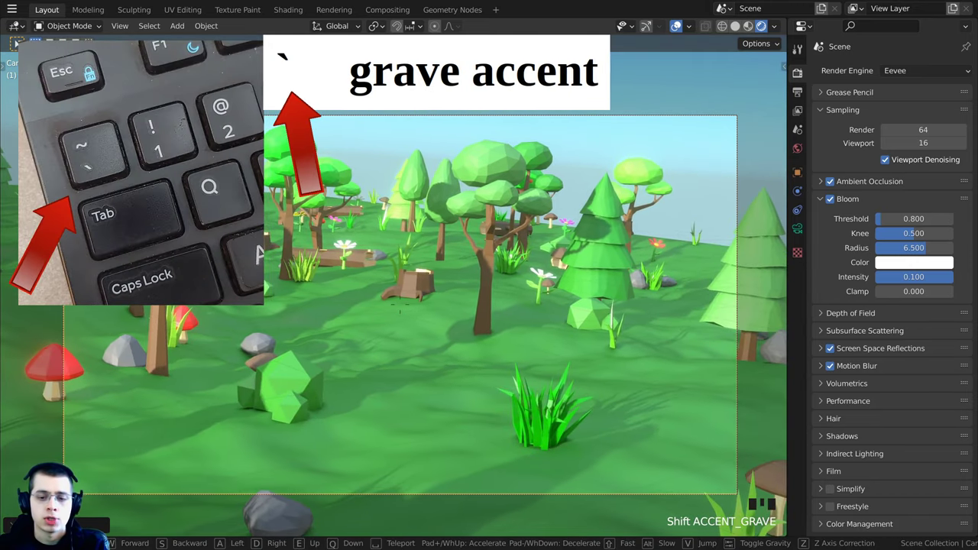
{"action": "key", "text": "s"}
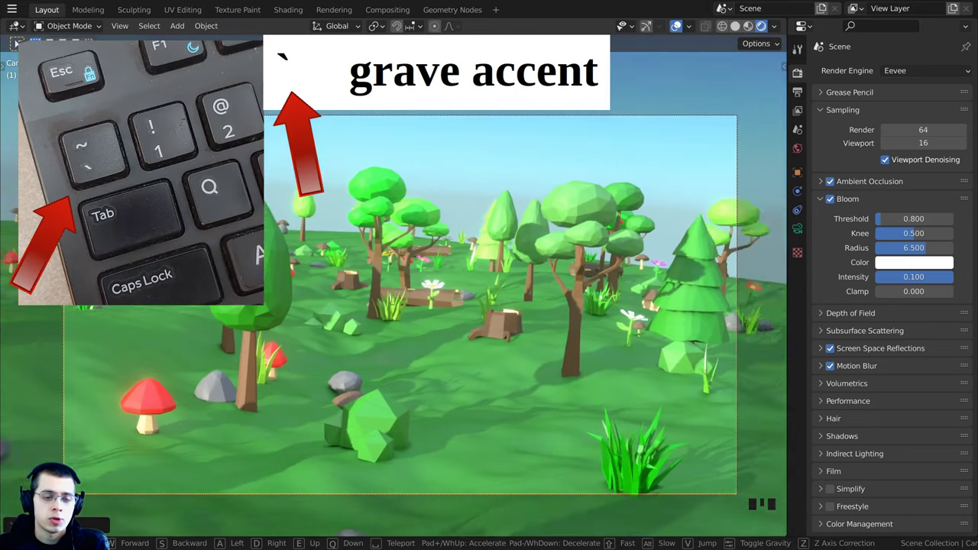
{"action": "key", "text": "s"}
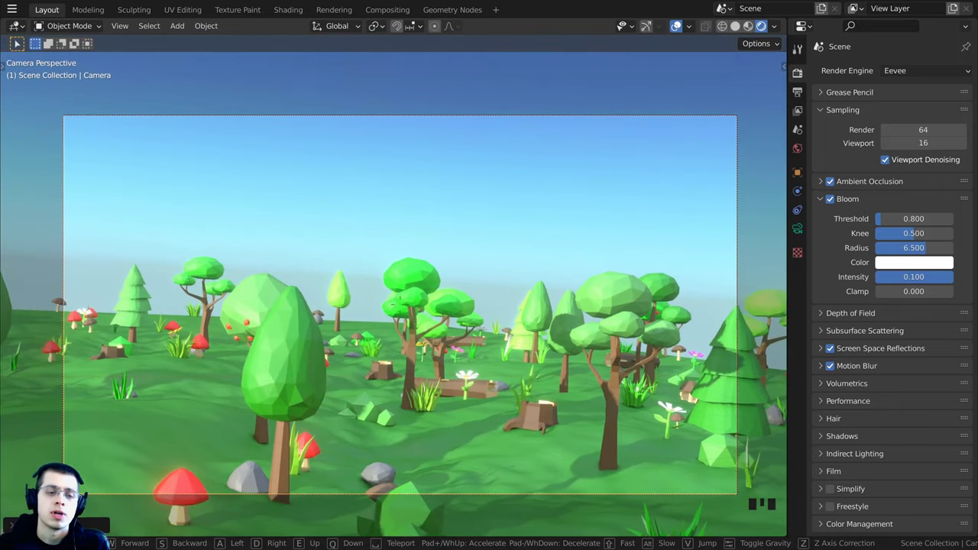
{"action": "key", "text": "s"}
Walk the camera forward and backward through the forest while looking around, and accept its new position.
{"action": "key", "text": "w"}
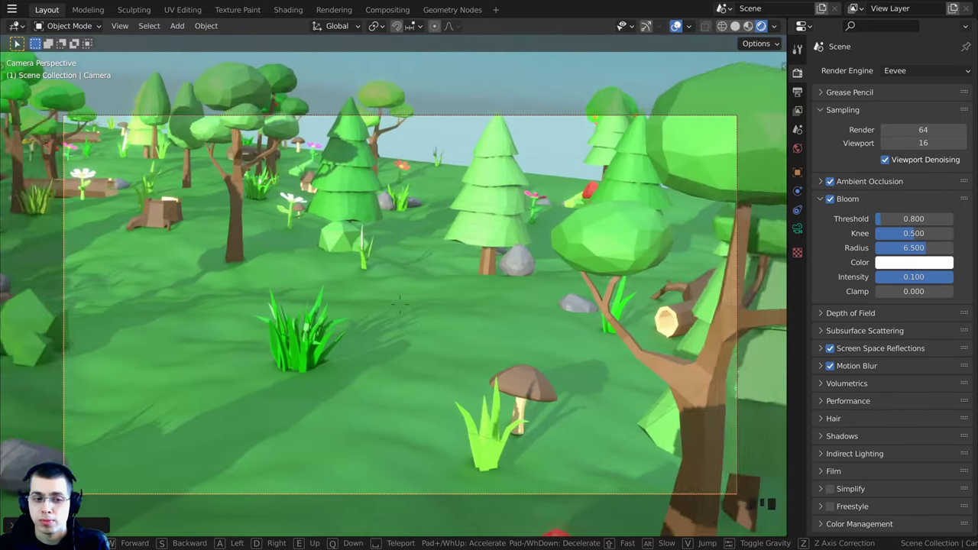
{"action": "key", "text": "s"}
{"action": "key", "text": "s"}
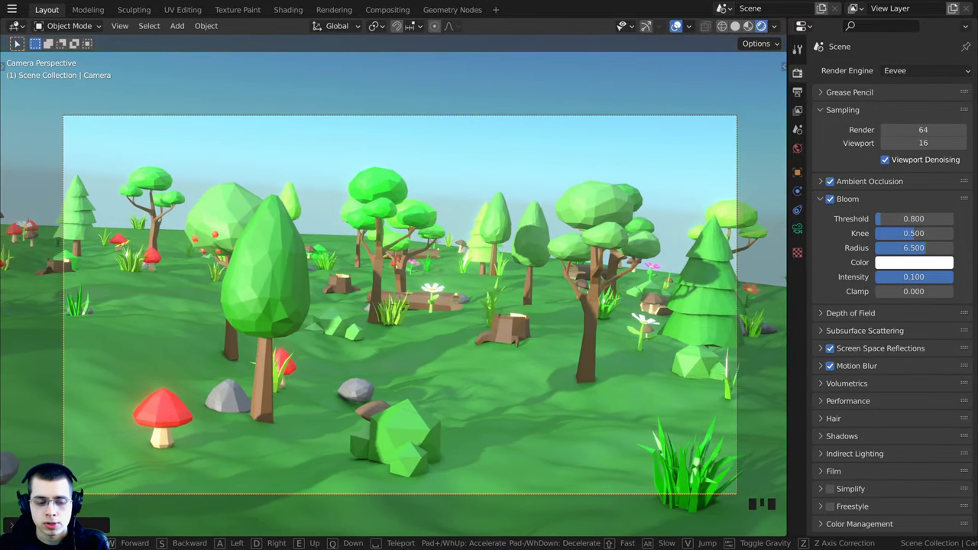
{"action": "key", "text": "s"}
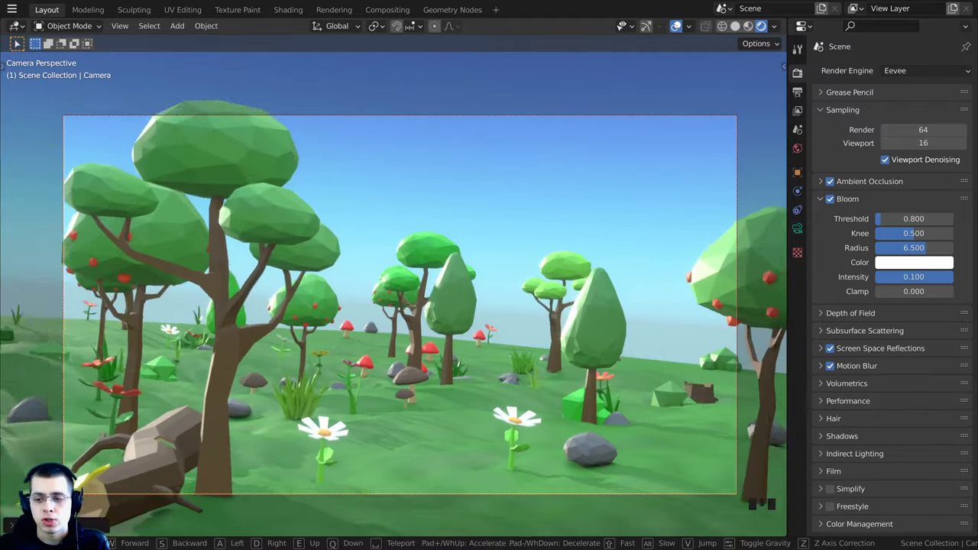
{"action": "key", "text": "w"}
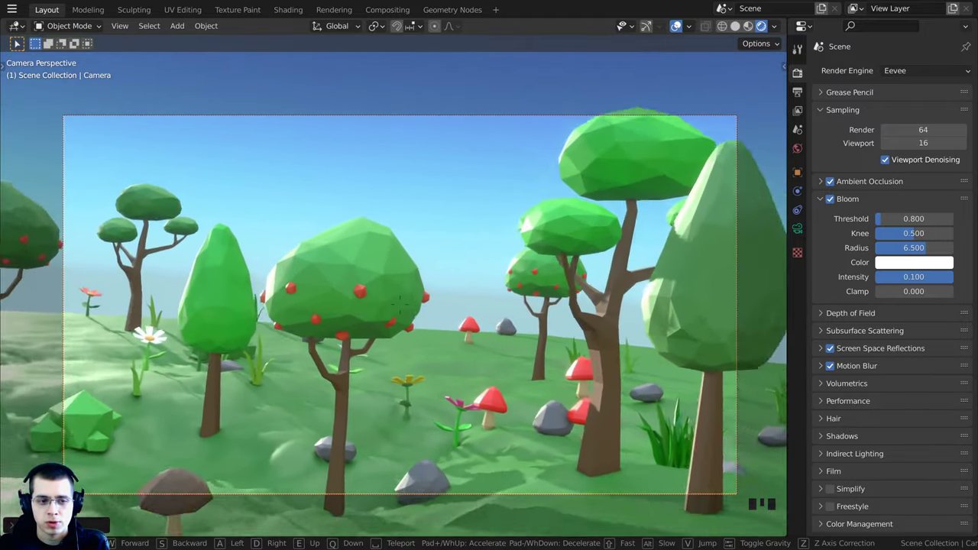
{"action": "key", "text": "w"}
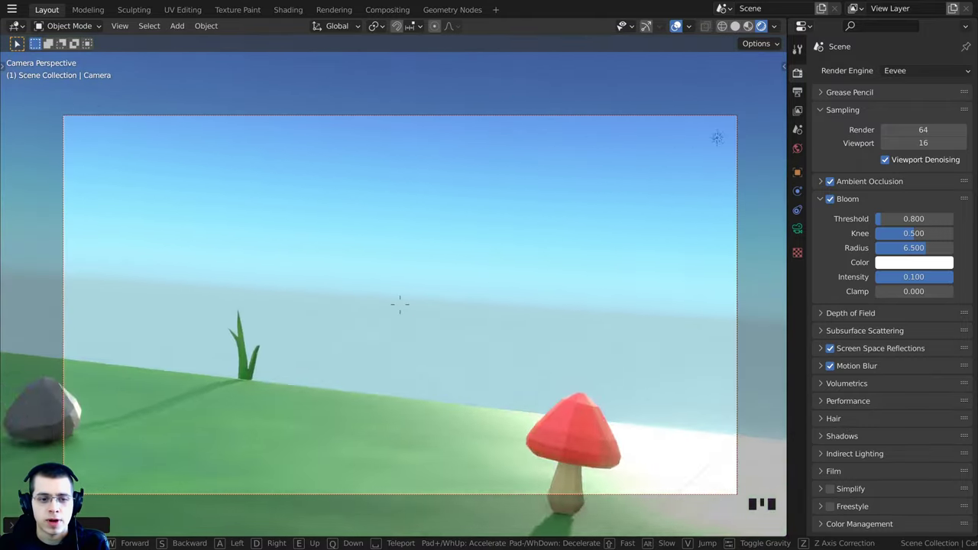
{"action": "key", "text": "w"}
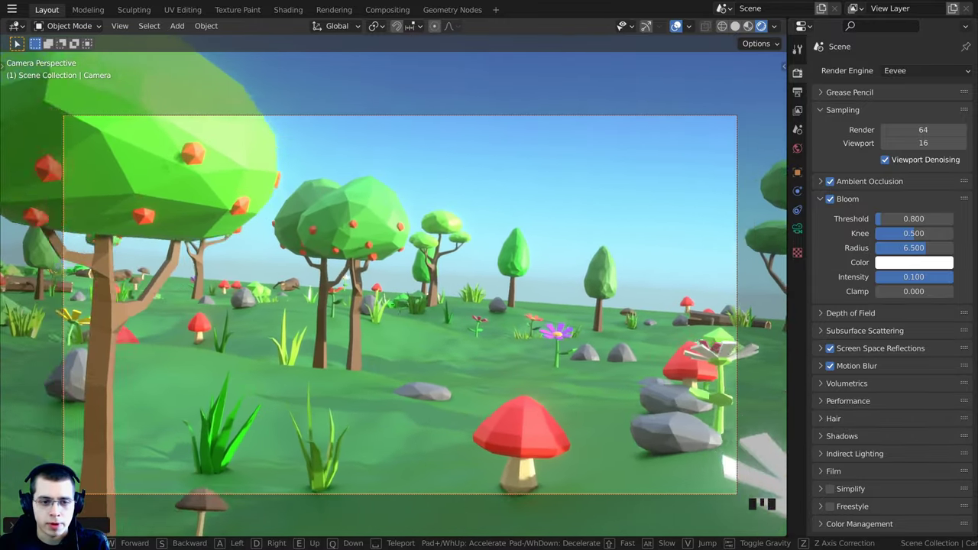
{"action": "key", "text": "w"}
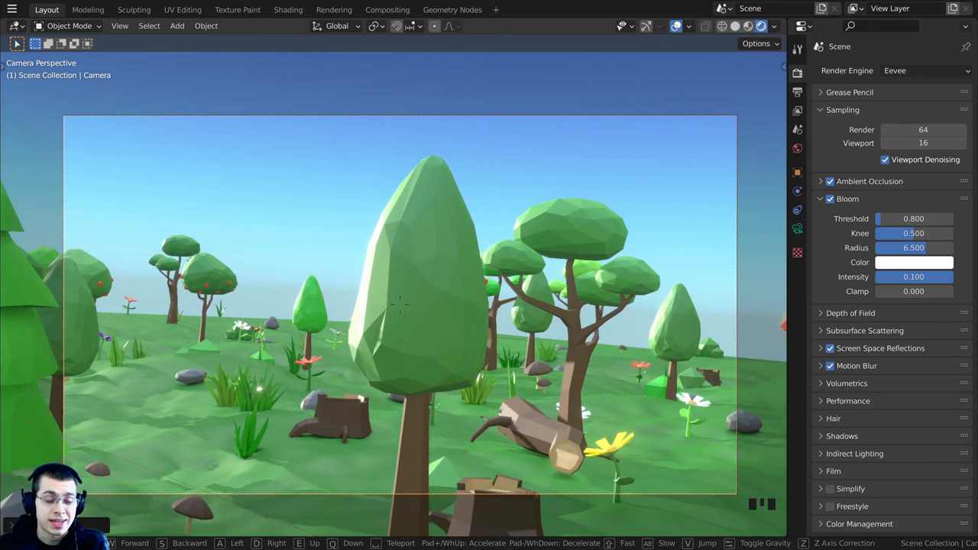
{"action": "key", "text": "w"}
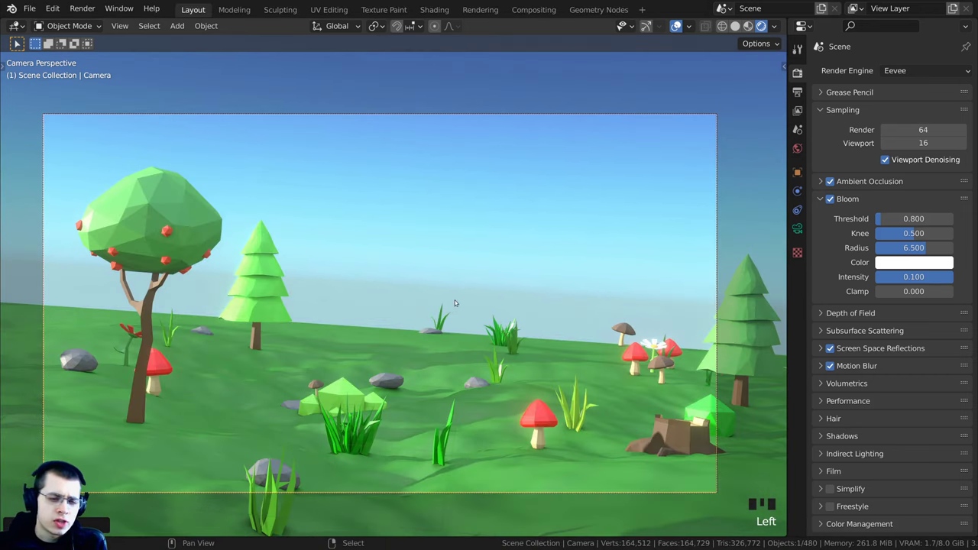
Run walk navigation again to turn the camera toward the slim tree and the apple tree, and accept that view.
{"action": "key", "text": "shift+grave"}
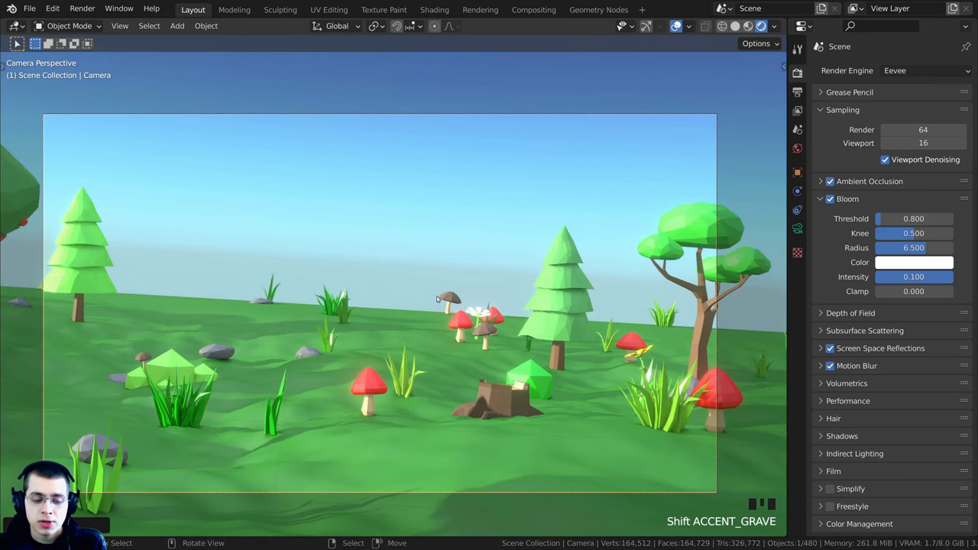
{"action": "key", "text": "shift+f"}
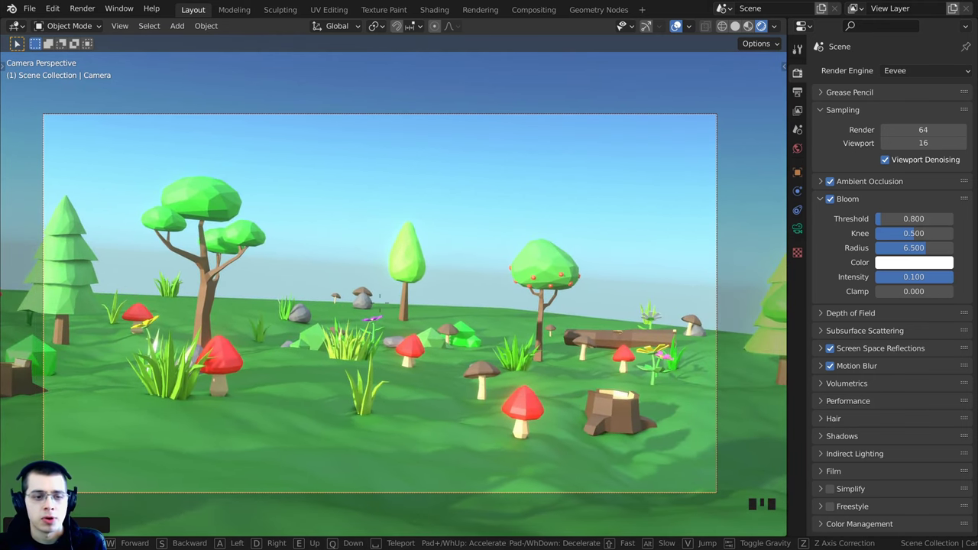
{"action": "left_click", "coordinate": [394, 288]}
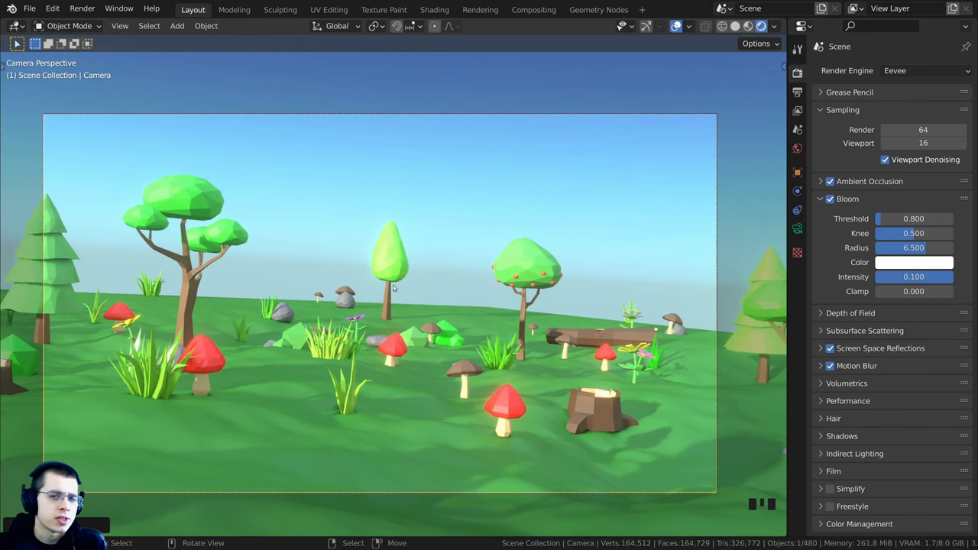
Find the View Navigation (Walk/Fly) entry in the keymap preferences with "fly", restore its default shortcut and reassign it to Shift F.
{"action": "left_click", "coordinate": [49, 9]}
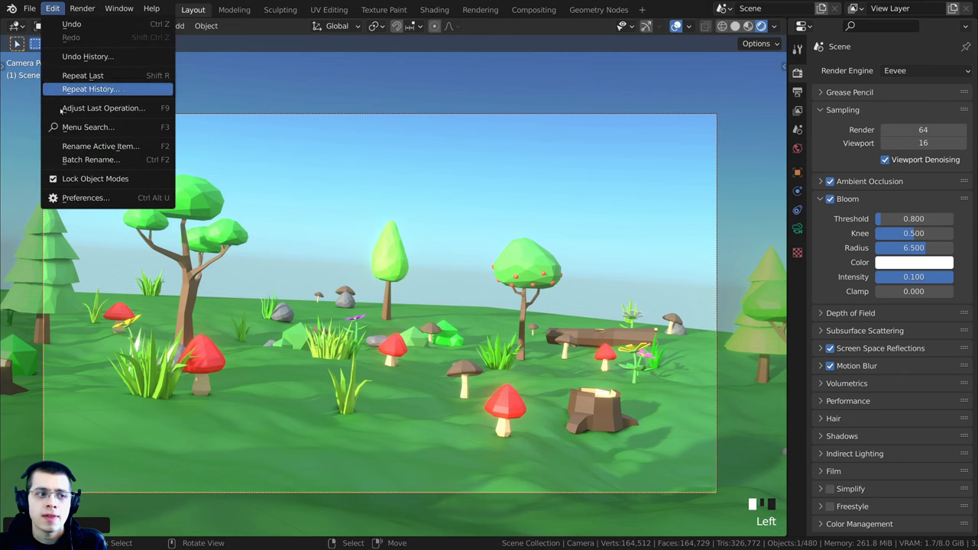
{"action": "left_click", "coordinate": [79, 199]}
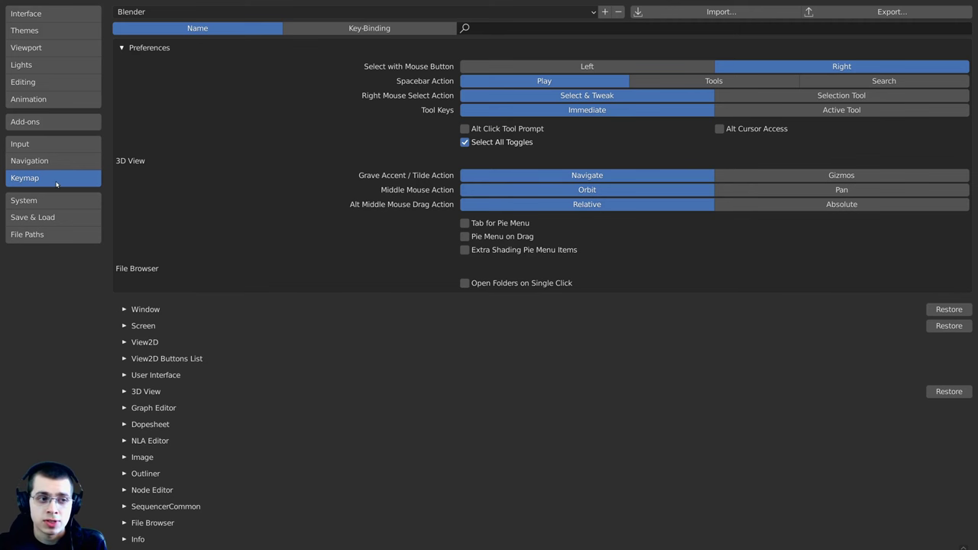
{"action": "type", "text": "fly"}
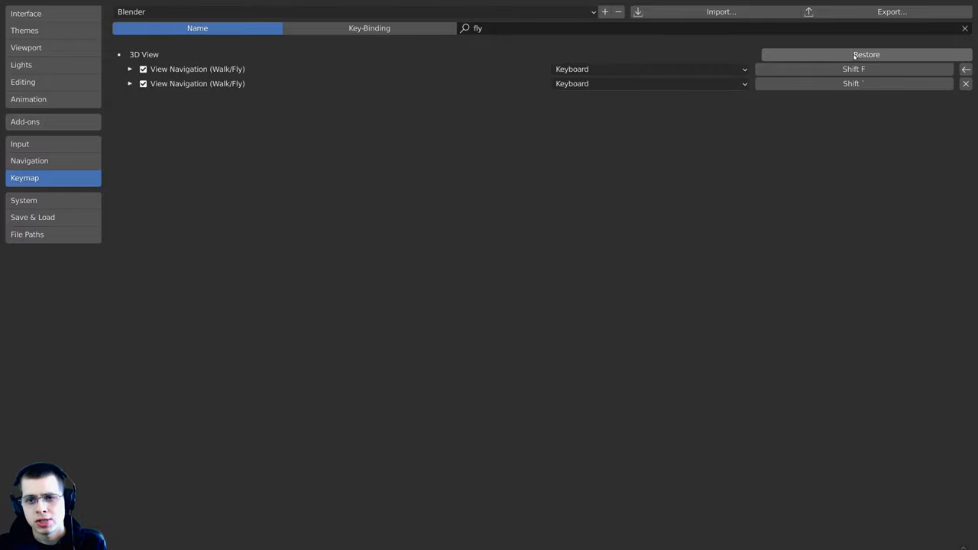
{"action": "left_click", "coordinate": [855, 55]}
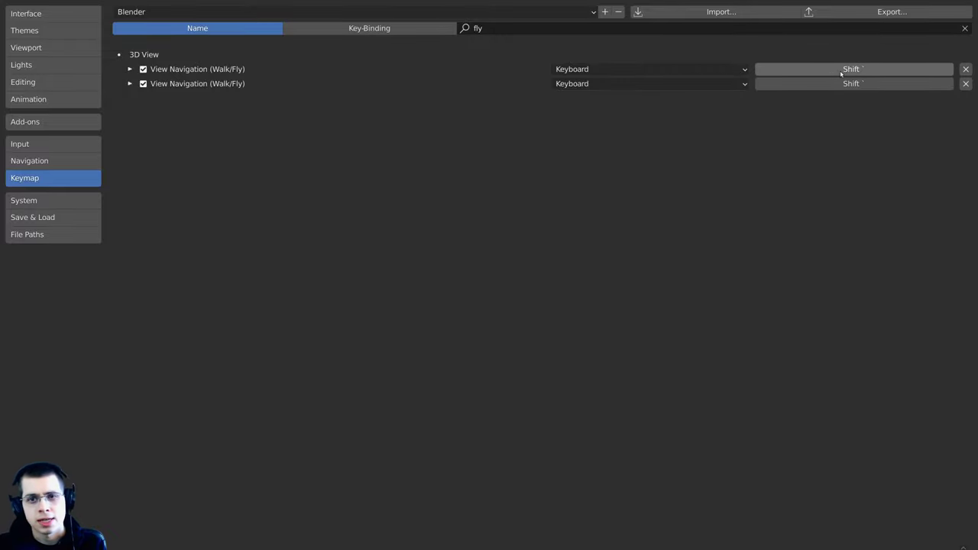
{"action": "left_click", "coordinate": [847, 69]}
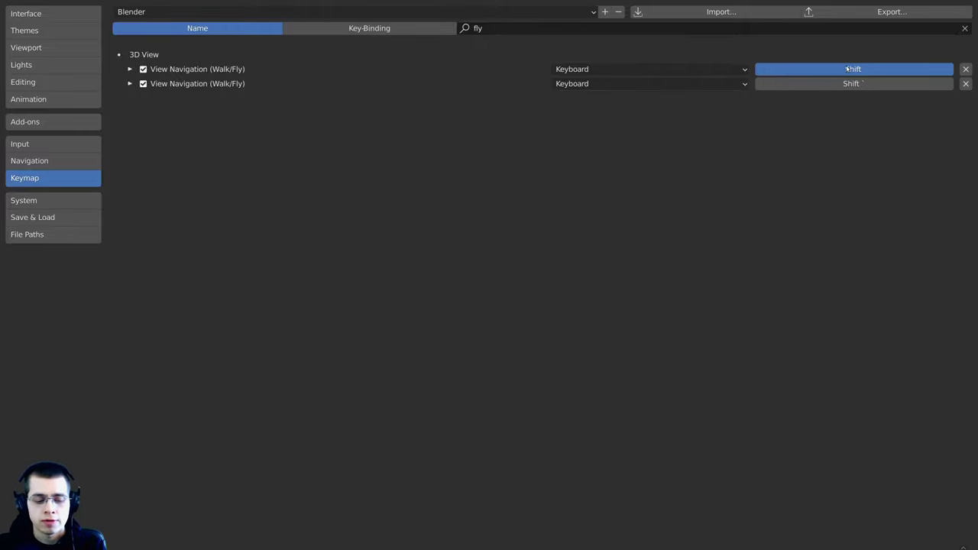
{"action": "key", "text": "shift+f"}
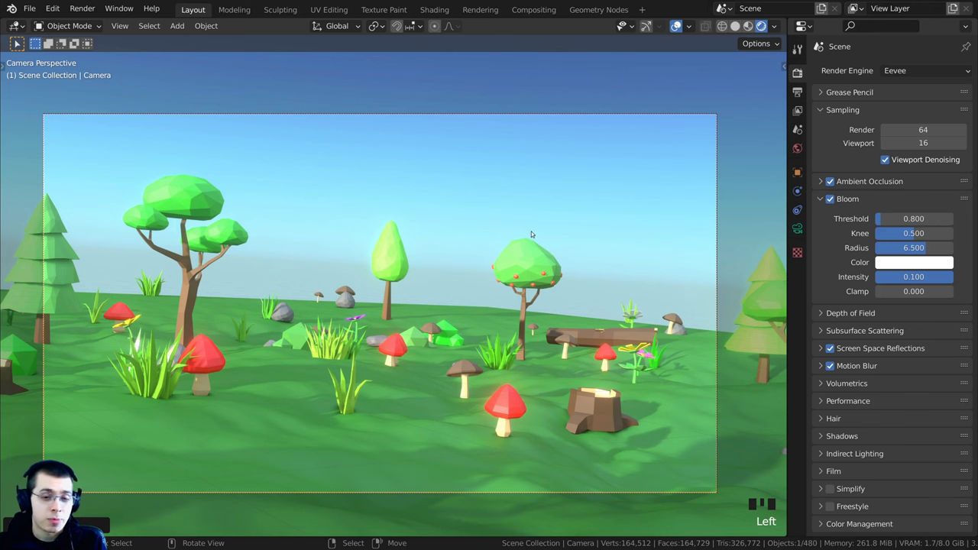
Walk the camera forward toward the red mushrooms with walk navigation and accept the position.
{"action": "key", "text": "shift+f"}
{"action": "key", "text": "w"}
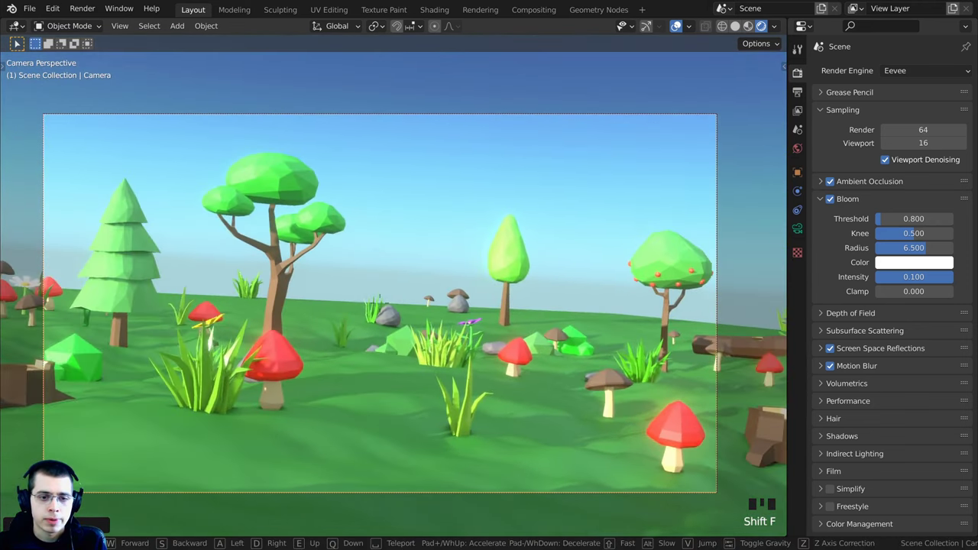
{"action": "left_click", "coordinate": [380, 296]}
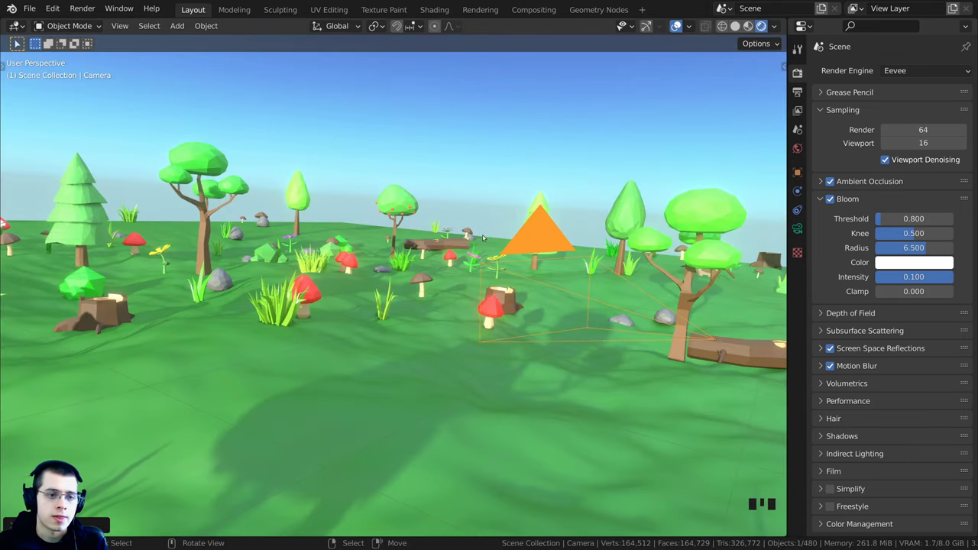
Try walk navigation outside the camera view, and pan the view while looking through the camera.
{"action": "key", "text": "shift+f"}
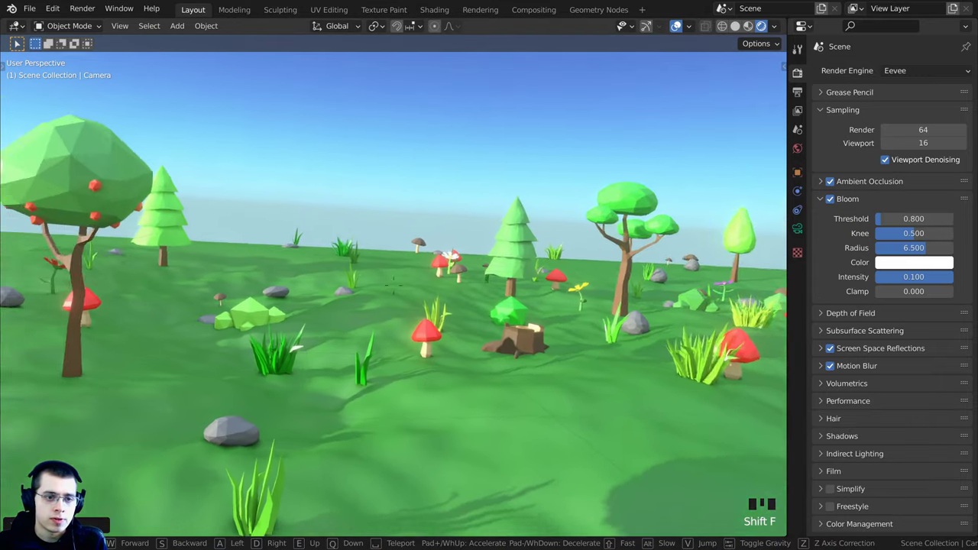
{"action": "key", "text": "w"}
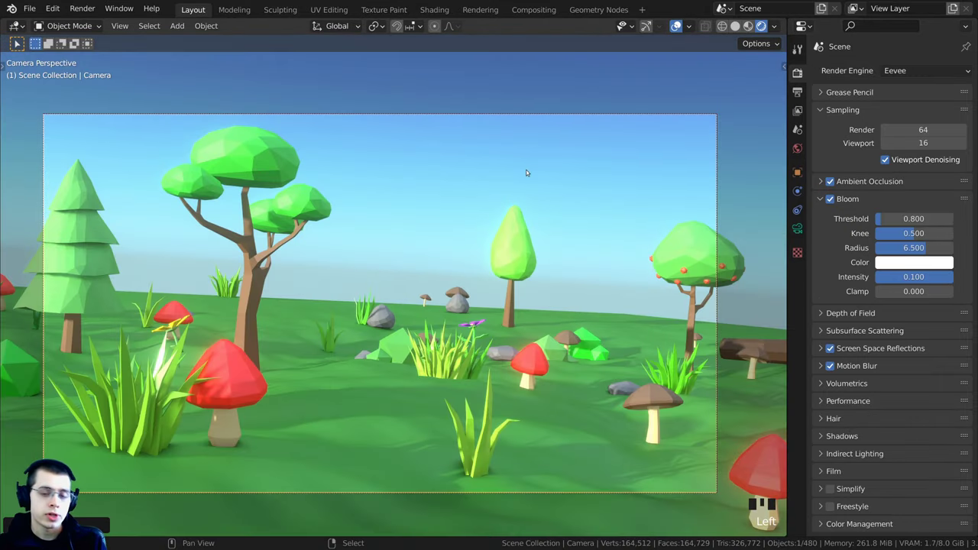
{"action": "middle_click_drag", "start_coordinate": [524, 170], "coordinate": [525, 172], "text": "shift"}
{"action": "left_click", "coordinate": [557, 119]}
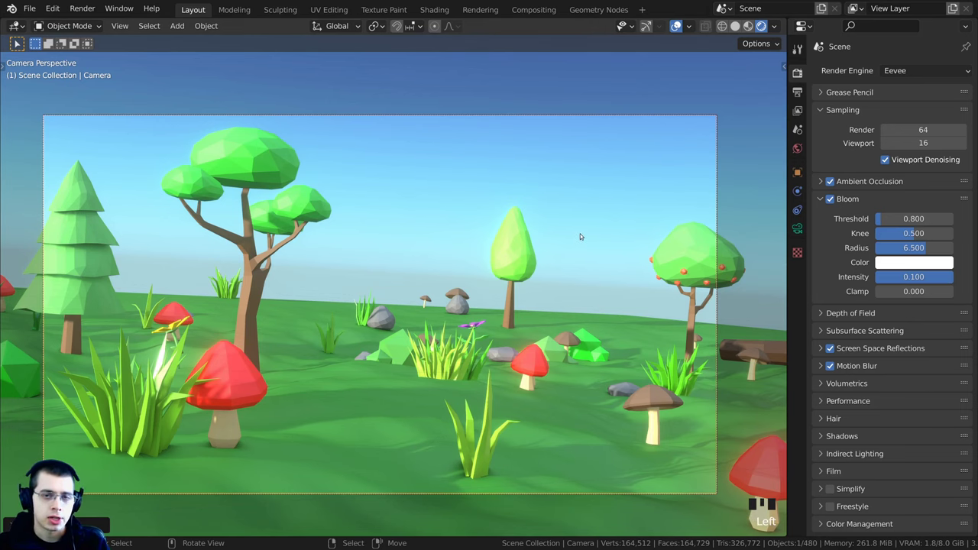
{"action": "middle_click_drag", "start_coordinate": [557, 160], "coordinate": [452, 168], "text": "shift"}
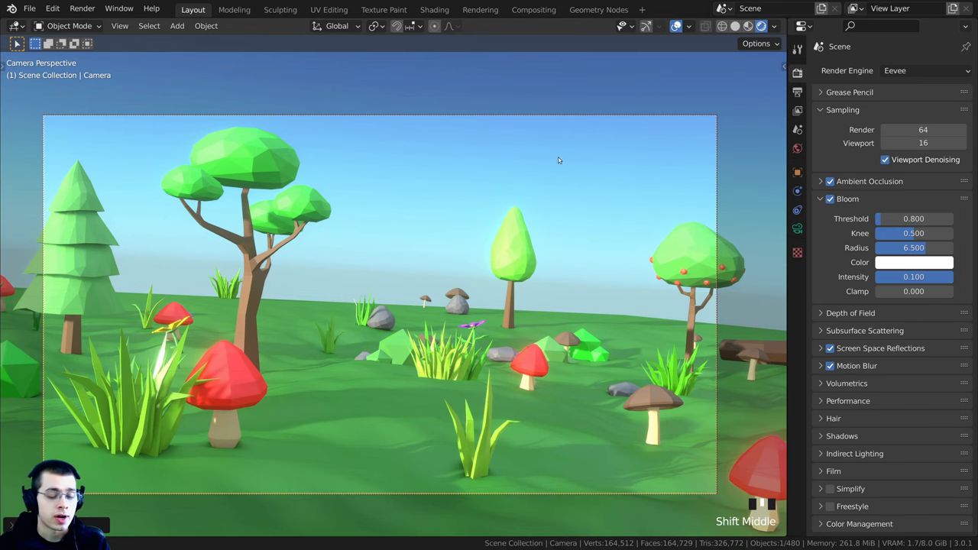
Lock the camera to the view in the View Lock settings and hide the sidebar.
{"action": "key", "text": "n"}
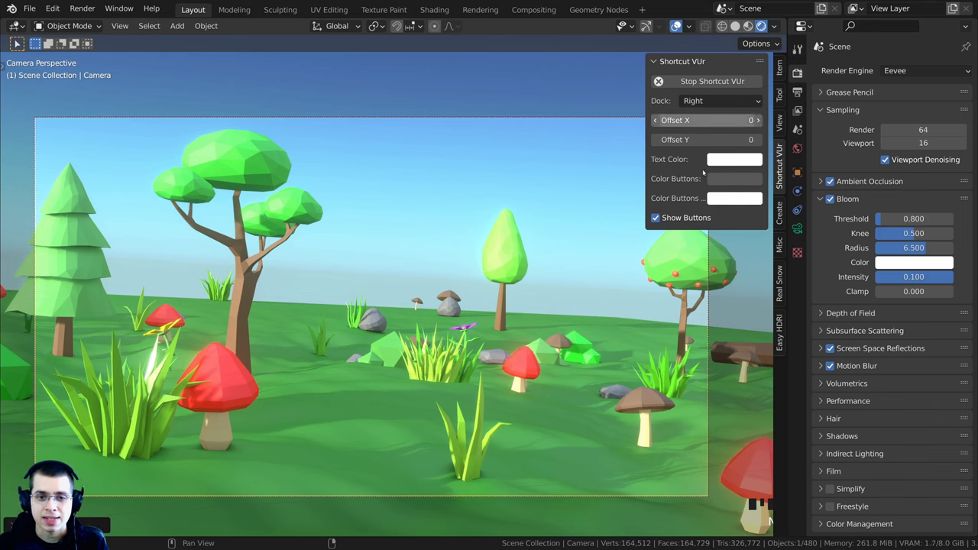
{"action": "left_click", "coordinate": [779, 121]}
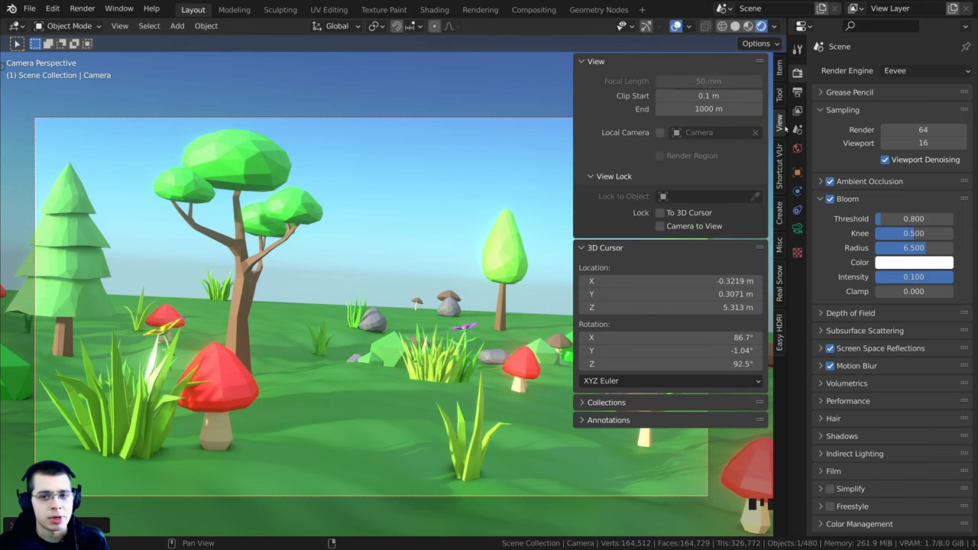
{"action": "left_click", "coordinate": [605, 176]}
{"action": "left_click", "coordinate": [607, 176]}
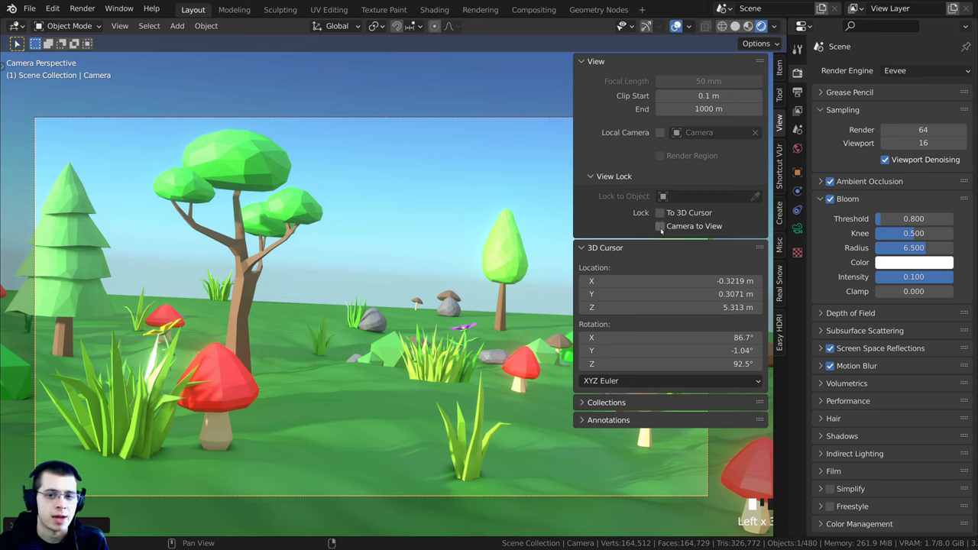
{"action": "left_click", "coordinate": [660, 226]}
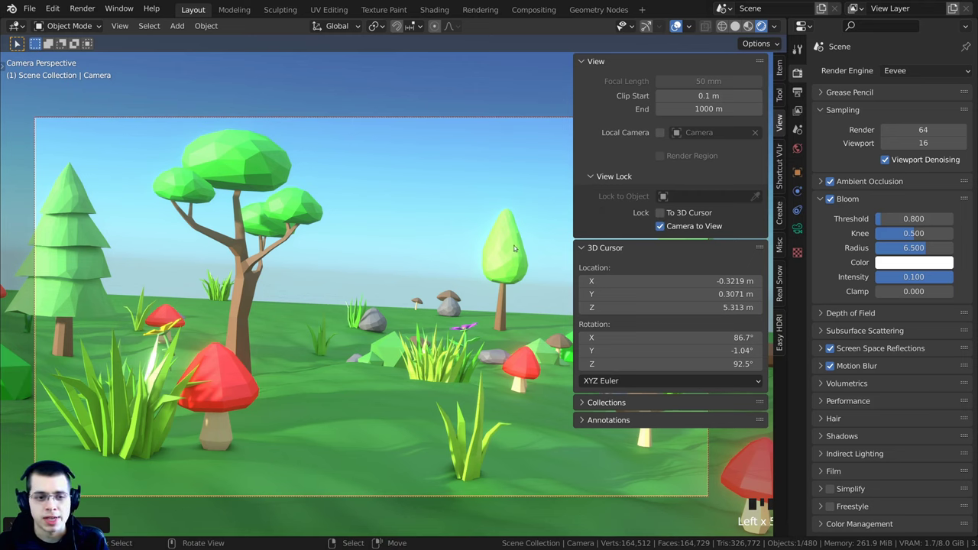
{"action": "key", "text": "n"}
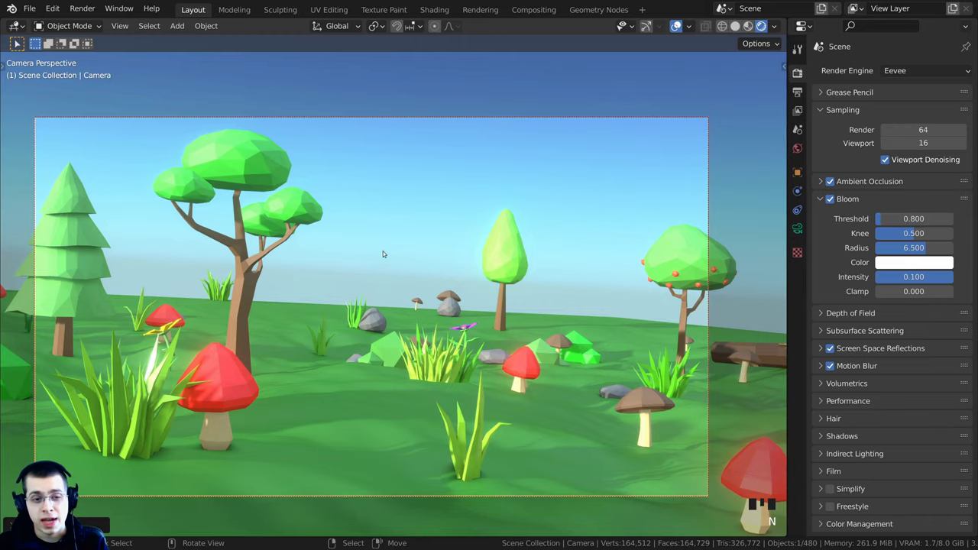
Reposition the locked camera by orbiting, panning and zooming until it frames the mushrooms, stump and trees across the forest.
{"action": "middle_click_drag", "start_coordinate": [459, 260], "coordinate": [452, 399]}
{"action": "scroll", "coordinate": [375, 303], "scroll_direction": "down", "scroll_amount": 2}
{"action": "scroll", "coordinate": [375, 303], "scroll_direction": "down", "scroll_amount": 1}
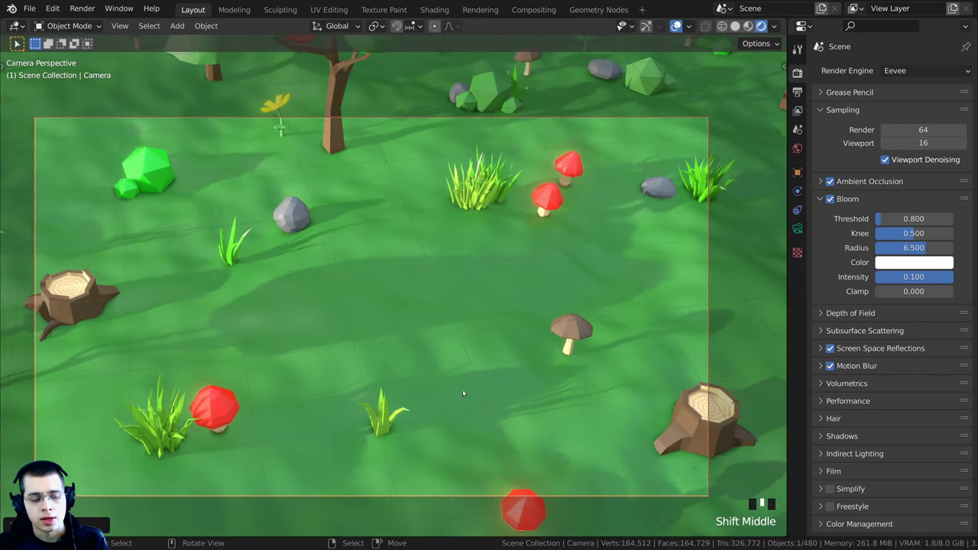
{"action": "middle_click_drag", "start_coordinate": [498, 315], "coordinate": [522, 236], "text": "ctrl"}
{"action": "scroll", "coordinate": [368, 338], "scroll_direction": "up", "scroll_amount": 3}
{"action": "key", "text": "KP_0"}
{"action": "key", "text": "KP_0"}
{"action": "scroll", "coordinate": [537, 261], "scroll_direction": "up", "scroll_amount": 3}
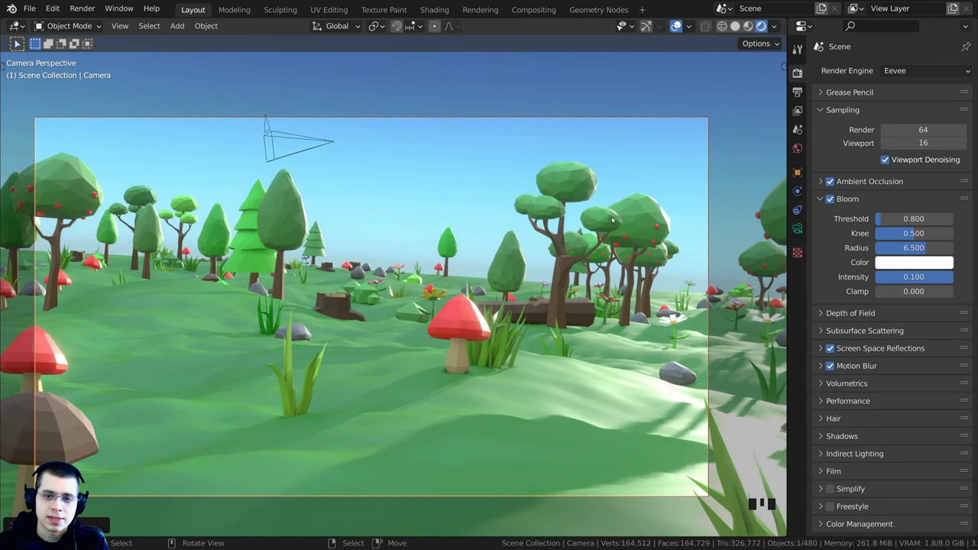
{"action": "middle_click_drag", "start_coordinate": [624, 218], "coordinate": [506, 254]}
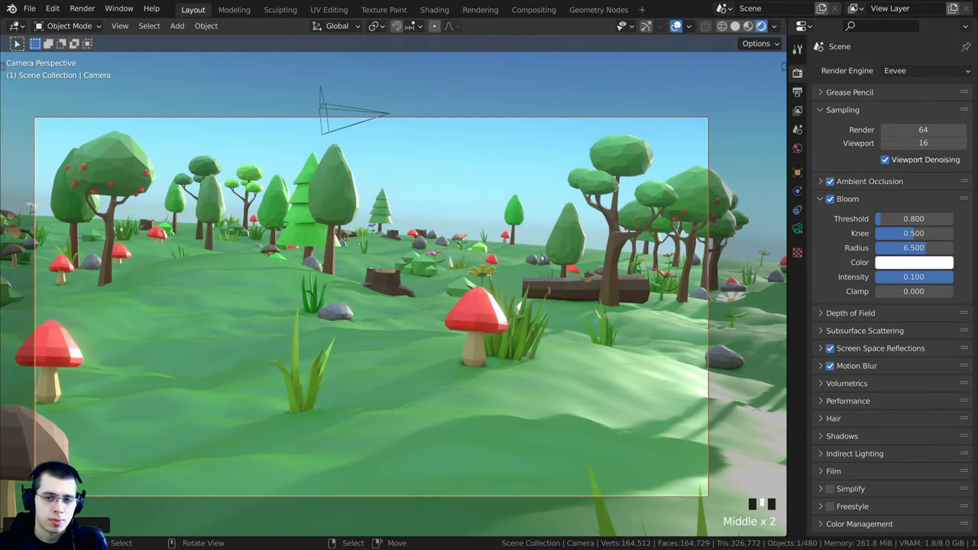
Reopen the view settings and turn off the Camera to View lock.
{"action": "key", "text": "n"}
{"action": "key", "text": "n"}
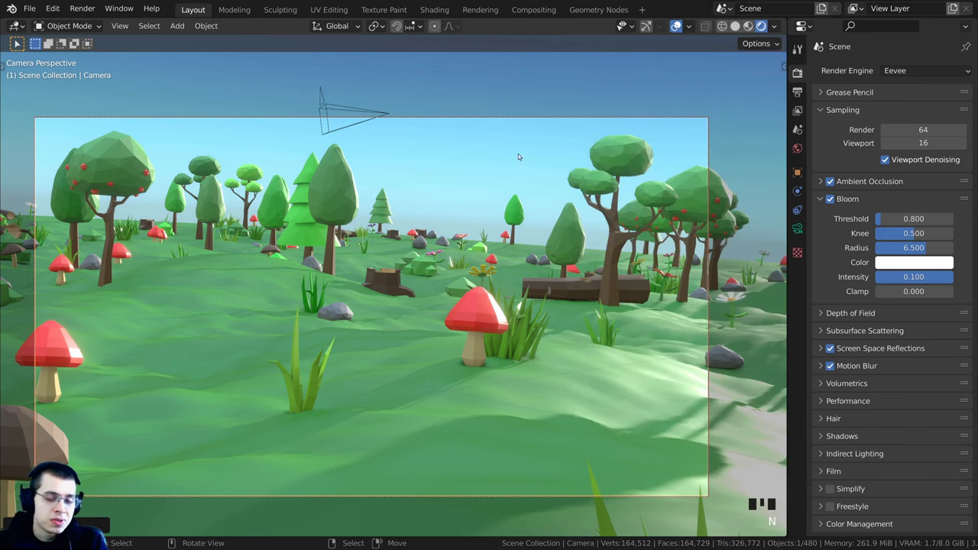
{"action": "key", "text": "n"}
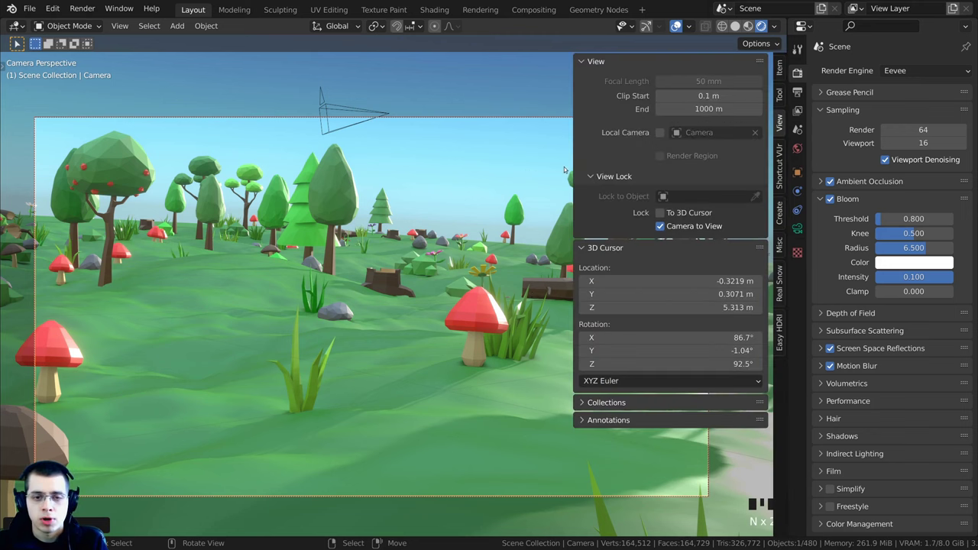
{"action": "key", "text": "n"}
{"action": "key", "text": "n"}
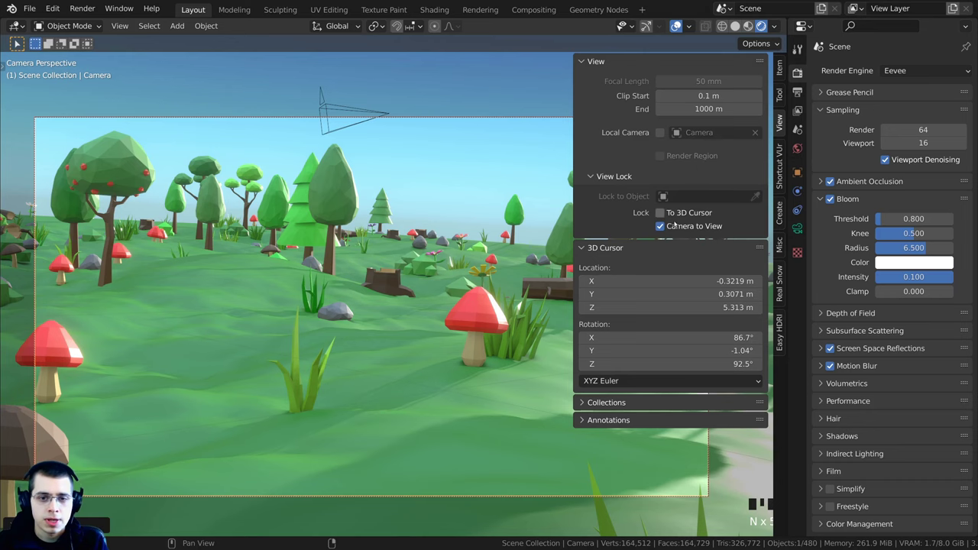
{"action": "left_click", "coordinate": [663, 225]}
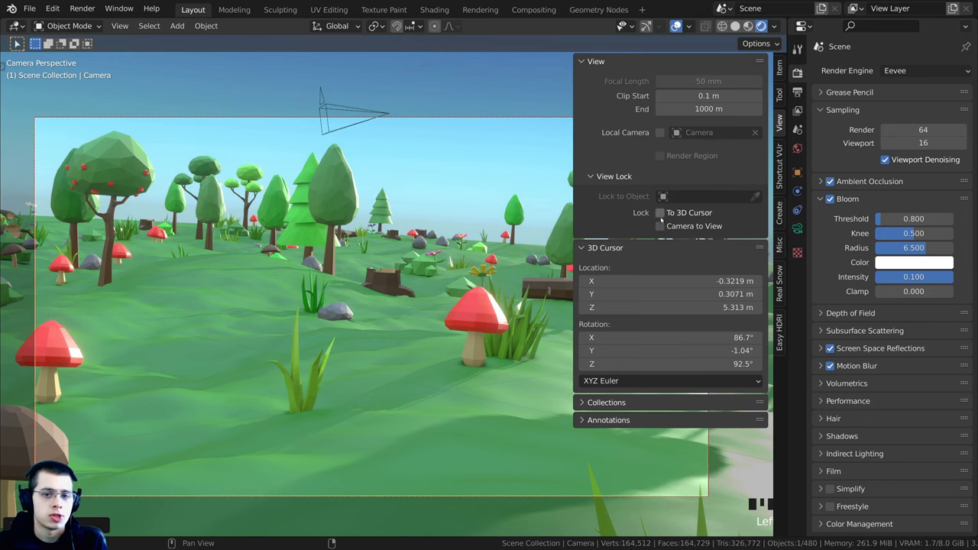
Hide the sidebar, orbit out of the camera view to check the unlocked camera, and return to the camera view.
{"action": "key", "text": "n"}
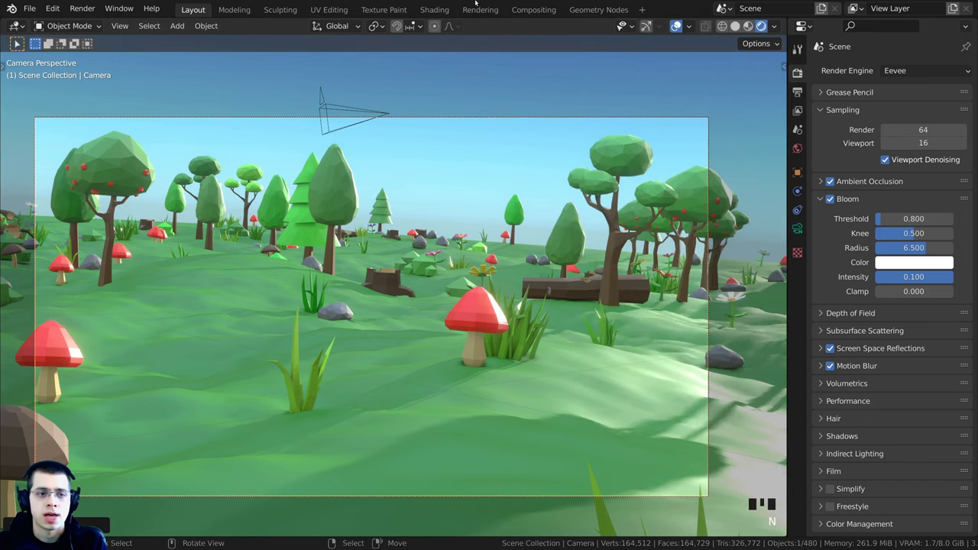
{"action": "middle_click_drag", "start_coordinate": [547, 232], "coordinate": [557, 235], "text": "shift"}
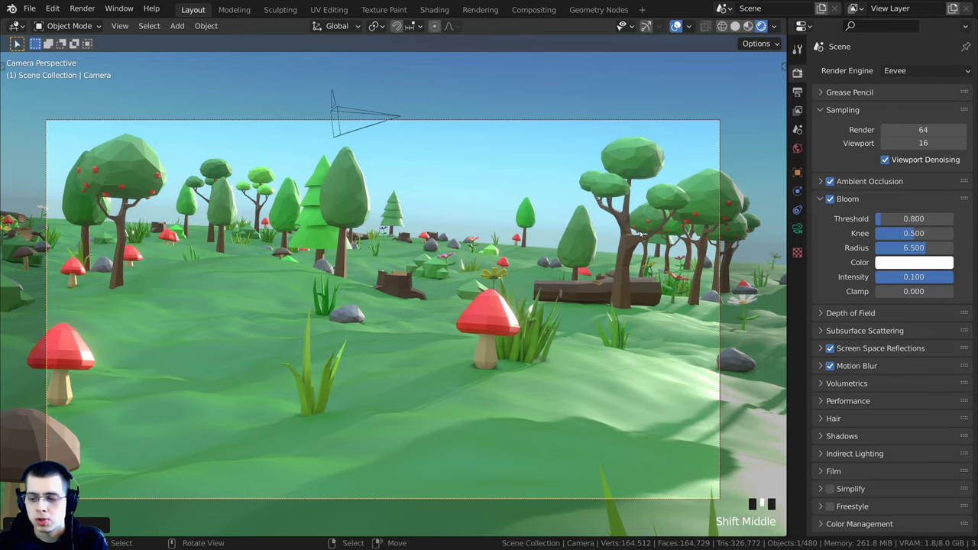
{"action": "middle_click_drag", "start_coordinate": [654, 236], "coordinate": [576, 268]}
{"action": "key", "text": "KP_0"}
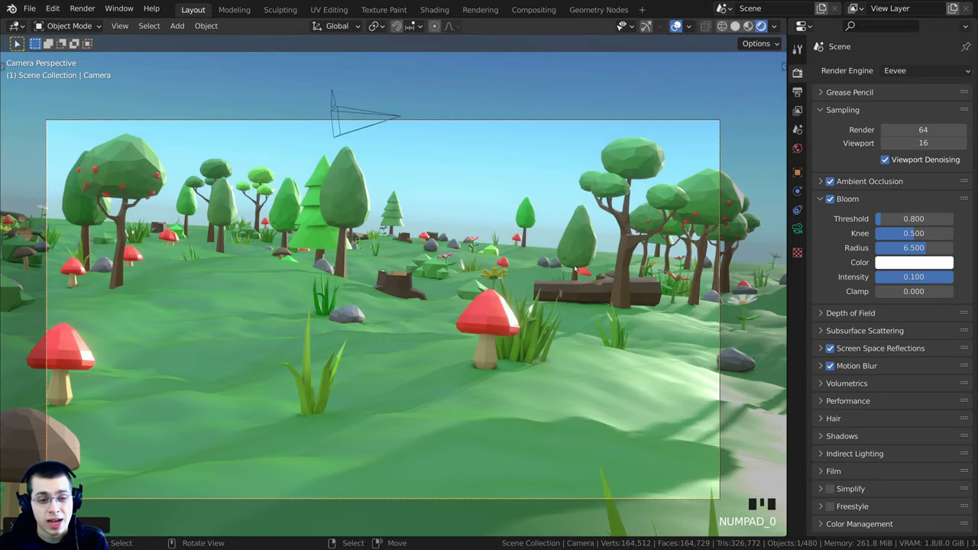
Frame the tree stump outside the camera view and align the active camera to that view.
{"action": "middle_click_drag", "start_coordinate": [535, 260], "coordinate": [447, 304]}
{"action": "scroll", "coordinate": [432, 382], "scroll_direction": "up", "scroll_amount": 4}
{"action": "middle_click_drag", "start_coordinate": [427, 405], "coordinate": [410, 310], "text": "shift"}
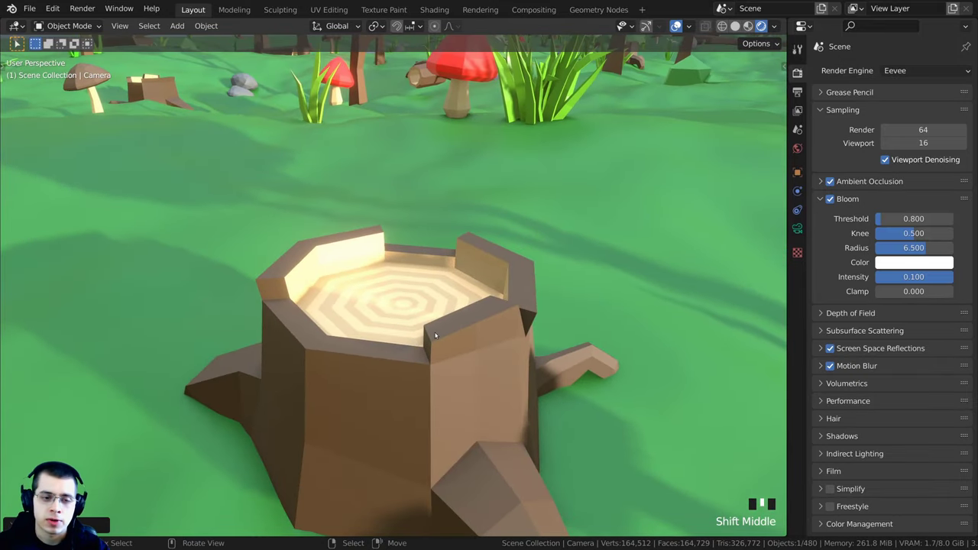
{"action": "scroll", "coordinate": [307, 308], "scroll_direction": "down", "scroll_amount": 2}
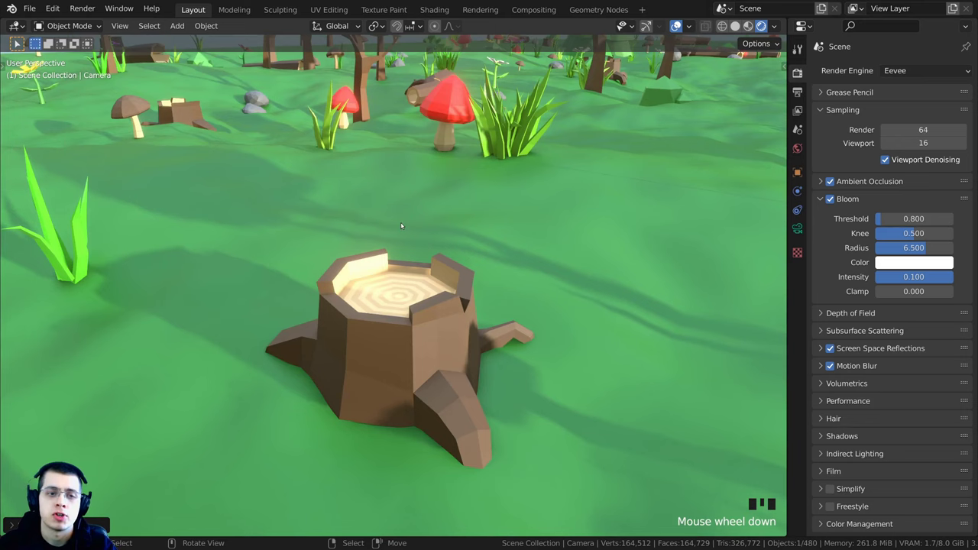
{"action": "middle_click_drag", "start_coordinate": [430, 254], "coordinate": [454, 253], "text": "shift"}
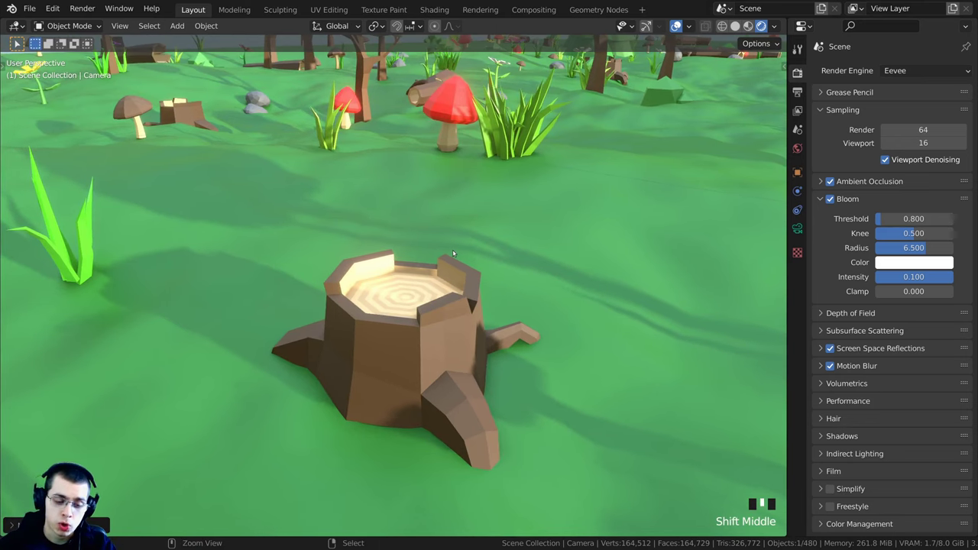
{"action": "key", "text": "ctrl+alt+KP_0"}
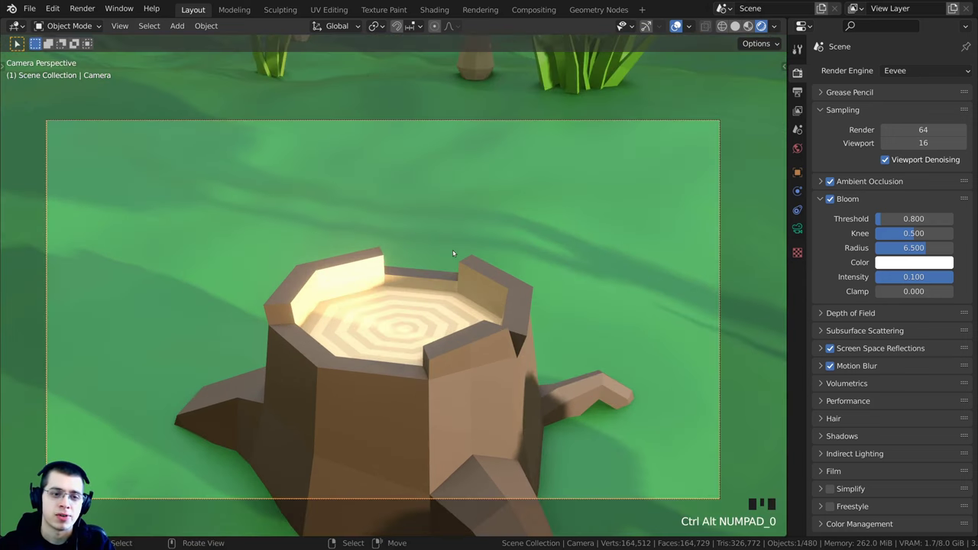
{"action": "left_click", "coordinate": [565, 225]}
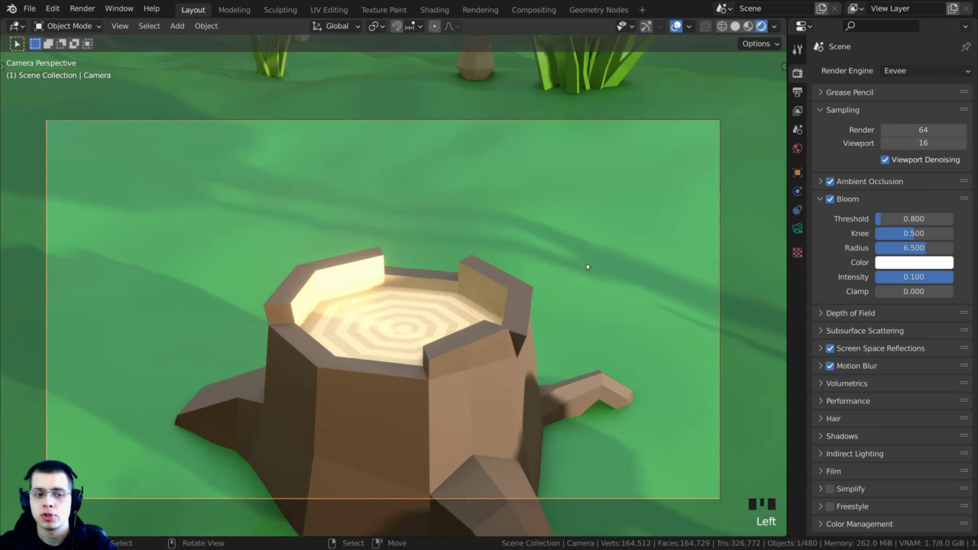
Align the active camera to a view of the bright green branching tree and shift the camera slightly.
{"action": "middle_click_drag", "start_coordinate": [632, 150], "coordinate": [429, 359], "text": "shift"}
{"action": "scroll", "coordinate": [429, 359], "scroll_direction": "up", "scroll_amount": 1}
{"action": "scroll", "coordinate": [429, 358], "scroll_direction": "down", "scroll_amount": 3}
{"action": "mouse_move", "coordinate": [408, 321]}
{"action": "middle_mouse_down", "text": "shift"}
{"action": "mouse_move", "coordinate": [397, 296]}
{"action": "mouse_move", "coordinate": [397, 358]}
{"action": "mouse_move", "coordinate": [423, 320]}
{"action": "middle_mouse_up", "text": "shift"}
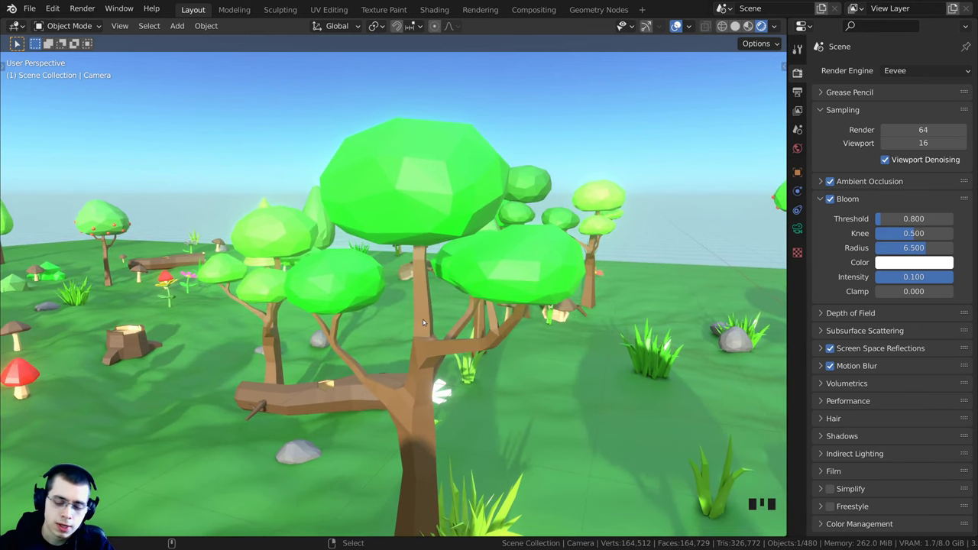
{"action": "key", "text": "ctrl+alt+KP_0"}
{"action": "left_click", "coordinate": [593, 344]}
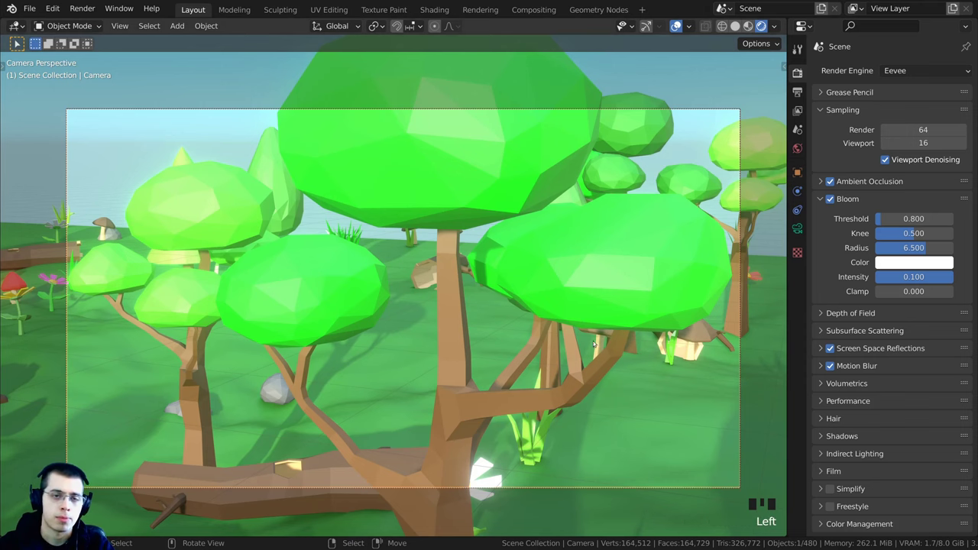
{"action": "scroll", "coordinate": [526, 287], "scroll_direction": "up", "scroll_amount": 1}
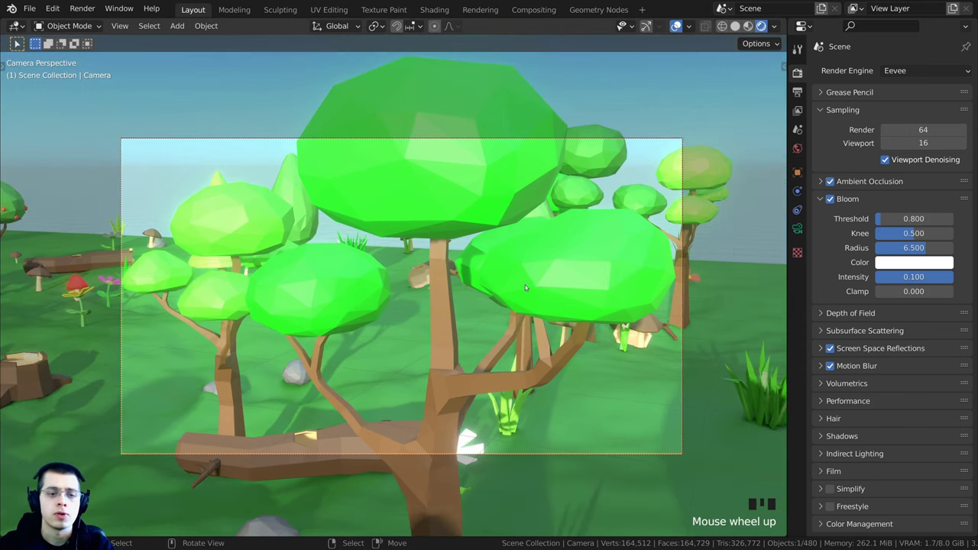
{"action": "key", "text": "g"}
{"action": "left_click", "coordinate": [564, 304]}
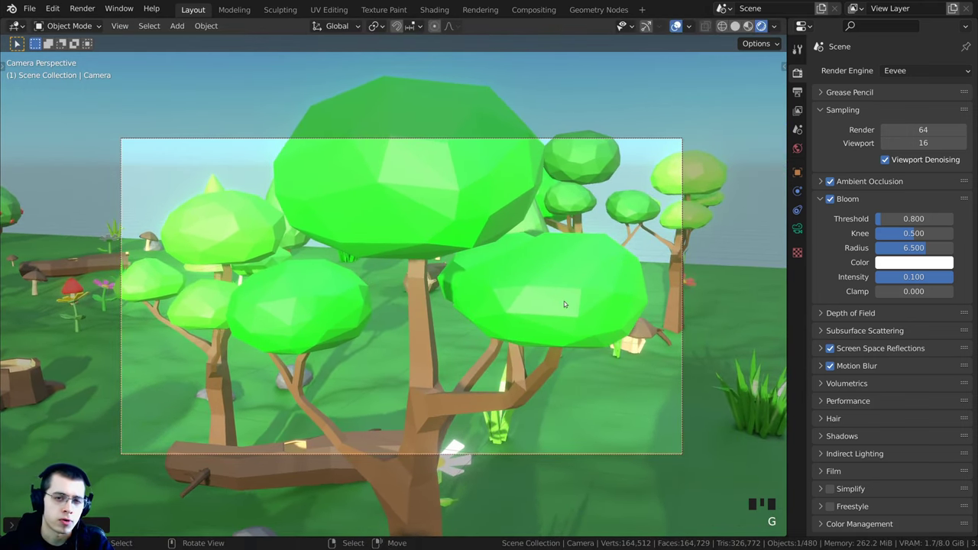
Align the active camera to a view of the dark green branching tree, and realign it after orbiting a little.
{"action": "middle_click_drag", "start_coordinate": [511, 233], "coordinate": [466, 150]}
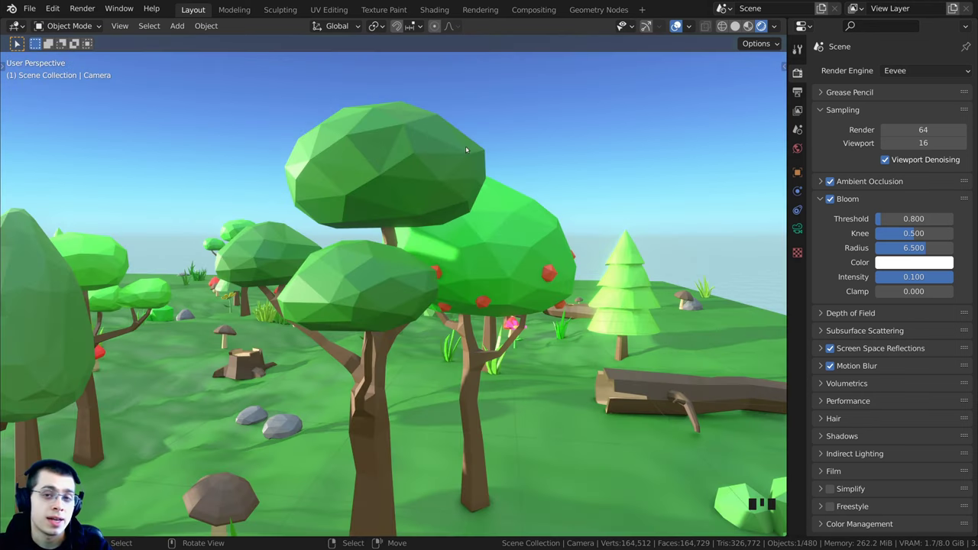
{"action": "left_click", "coordinate": [120, 26]}
{"action": "mouse_move", "coordinate": [170, 198]}
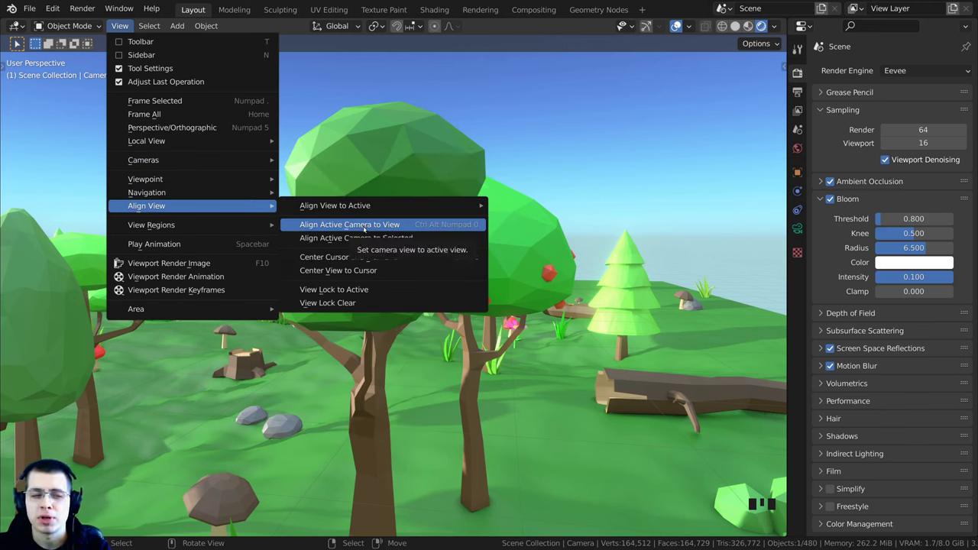
{"action": "left_click", "coordinate": [364, 228]}
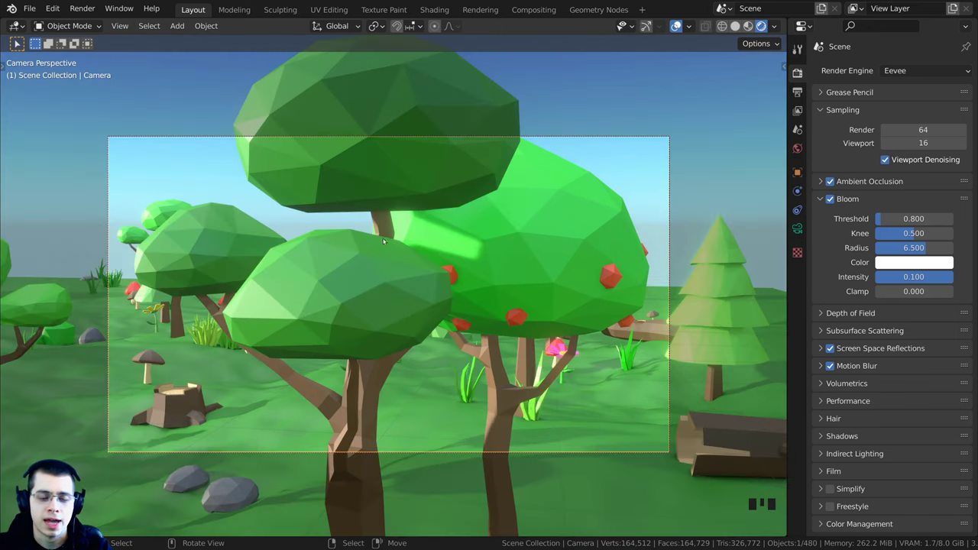
{"action": "middle_click_drag", "start_coordinate": [429, 155], "coordinate": [535, 137]}
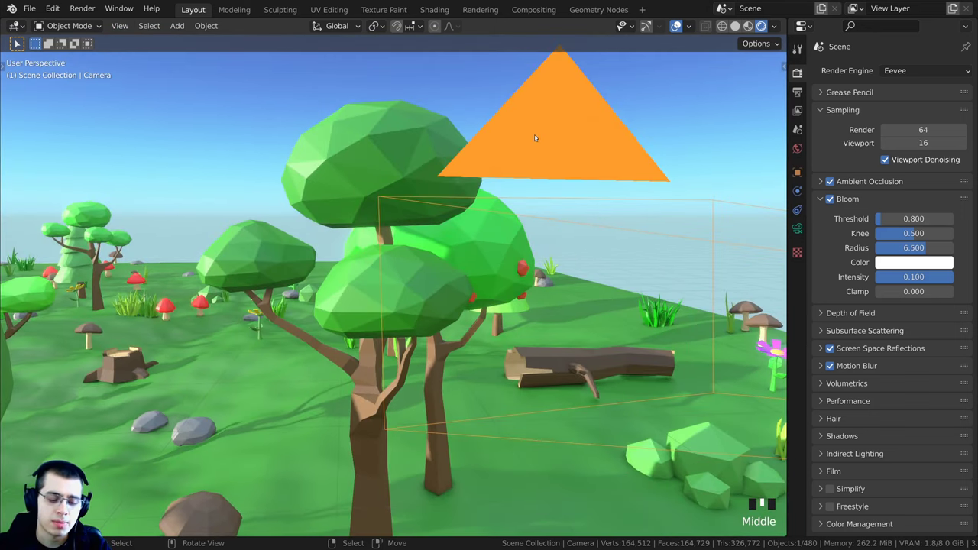
{"action": "key", "text": "ctrl+alt+KP_0"}
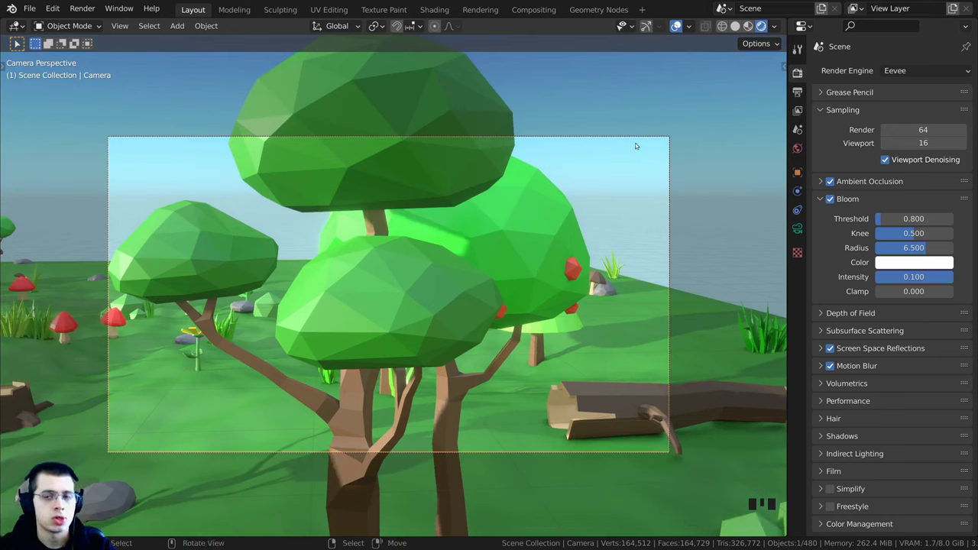
Show the output format settings and try other horizontal resolutions while watching the camera frame.
{"action": "left_click", "coordinate": [797, 94]}
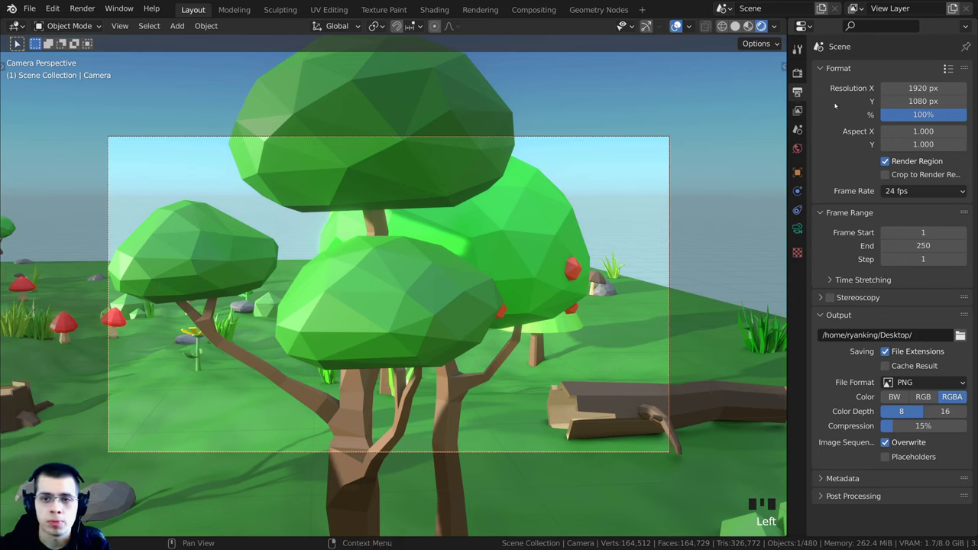
{"action": "left_click_drag", "start_coordinate": [932, 89], "coordinate": [879, 88]}
{"action": "right_click", "coordinate": [928, 89]}
{"action": "scroll", "coordinate": [507, 183], "scroll_direction": "down", "scroll_amount": 3}
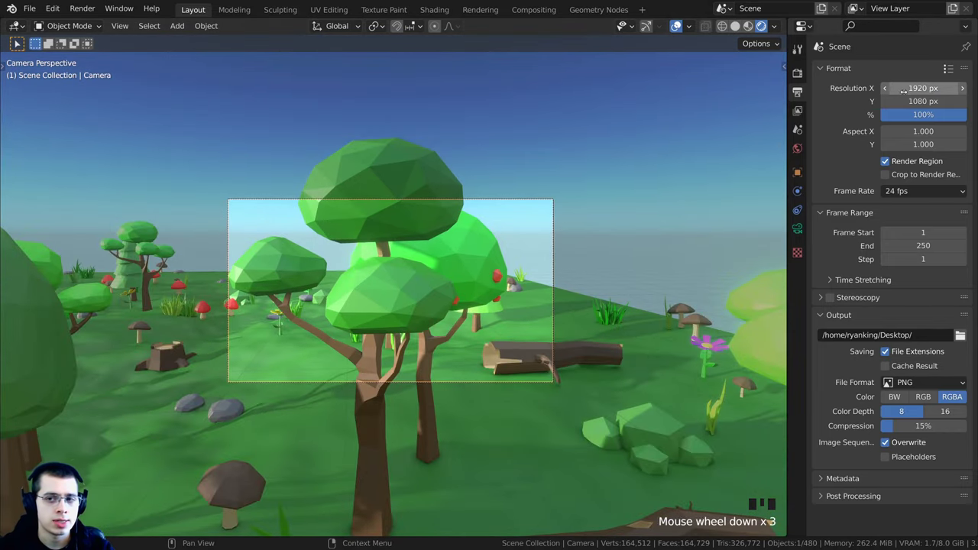
{"action": "mouse_move", "coordinate": [917, 89]}
{"action": "left_mouse_down"}
{"action": "mouse_move", "coordinate": [935, 89]}
{"action": "mouse_move", "coordinate": [906, 88]}
{"action": "left_mouse_up"}
{"action": "right_click", "coordinate": [920, 89]}
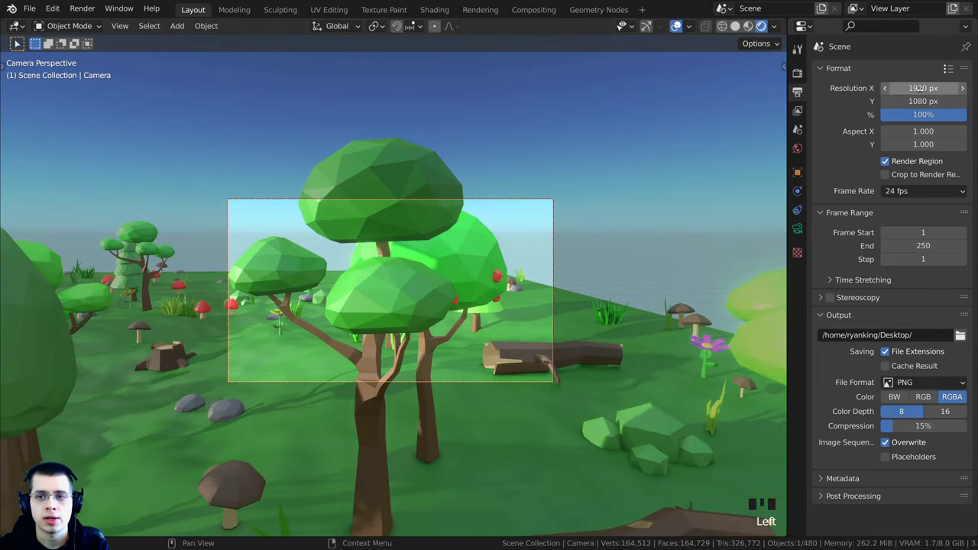
Copy the X resolution into the Y resolution to make a square 1920 by 1920 px camera frame.
{"action": "left_click", "coordinate": [919, 89]}
{"action": "key", "text": "ctrl+c"}
{"action": "double_click", "coordinate": [919, 102]}
{"action": "key", "text": "ctrl+v"}
{"action": "left_click", "coordinate": [865, 103]}
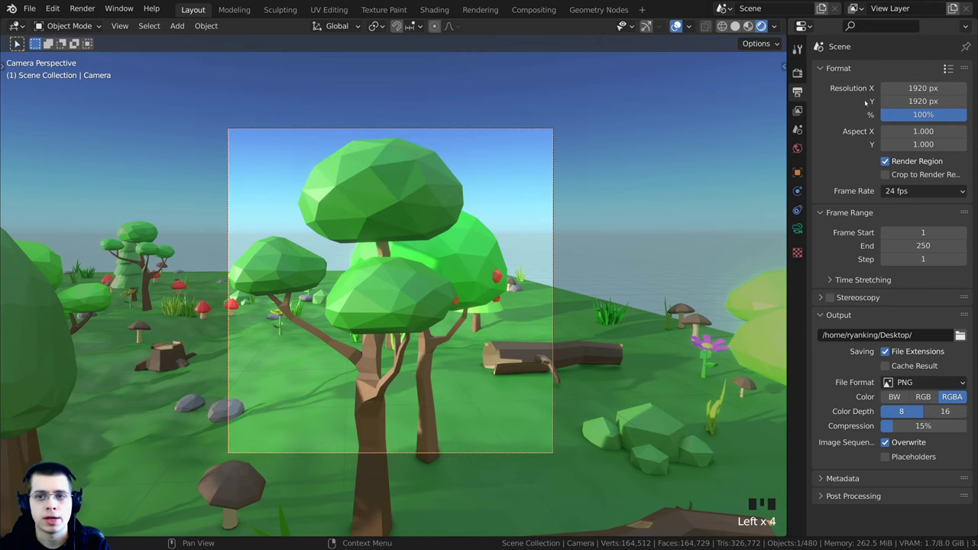
Try a shorter frame by lowering the Y resolution, and restore the output size to 1920 by 1080 px.
{"action": "mouse_move", "coordinate": [923, 101]}
{"action": "left_mouse_down"}
{"action": "mouse_move", "coordinate": [968, 101]}
{"action": "mouse_move", "coordinate": [917, 101]}
{"action": "mouse_move", "coordinate": [927, 101]}
{"action": "left_mouse_up"}
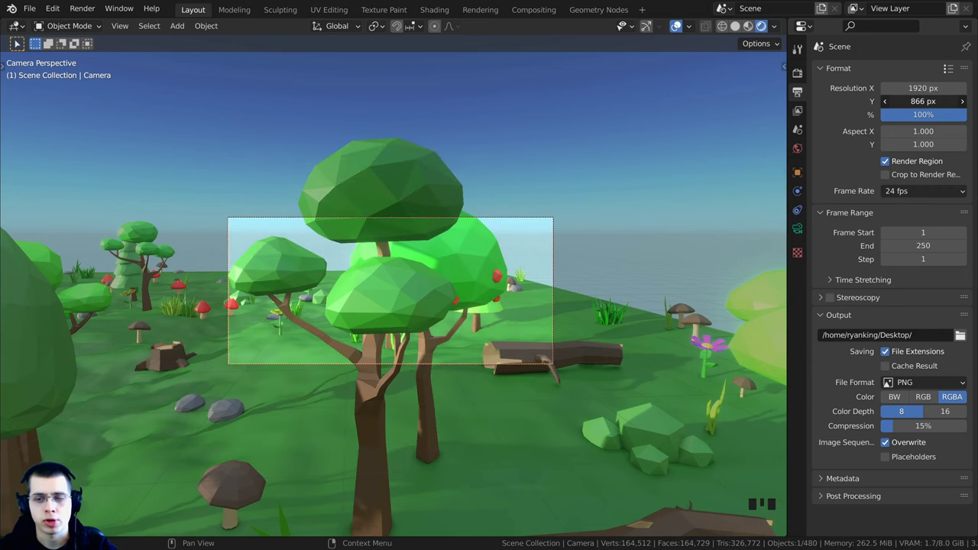
{"action": "right_click", "coordinate": [922, 101]}
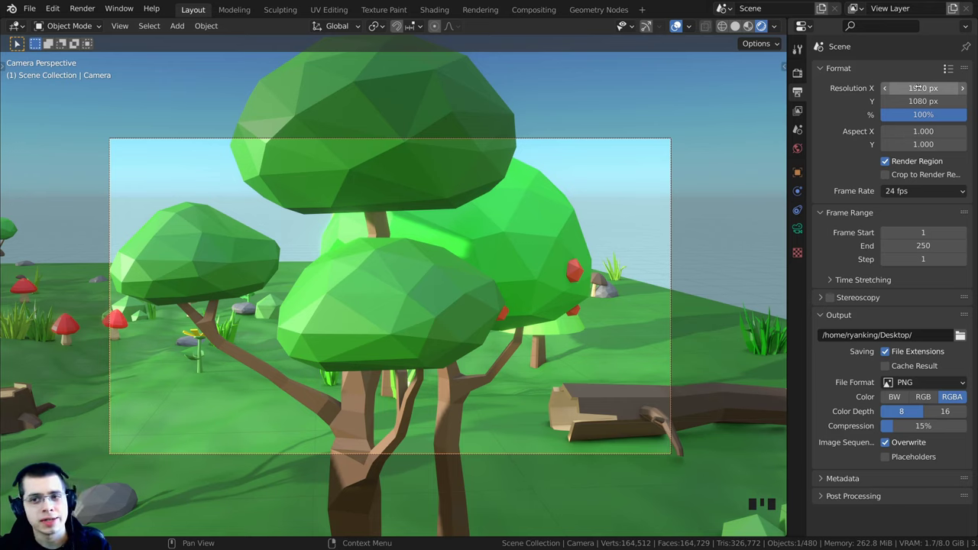
{"action": "left_click_drag", "start_coordinate": [923, 114], "coordinate": [951, 116]}
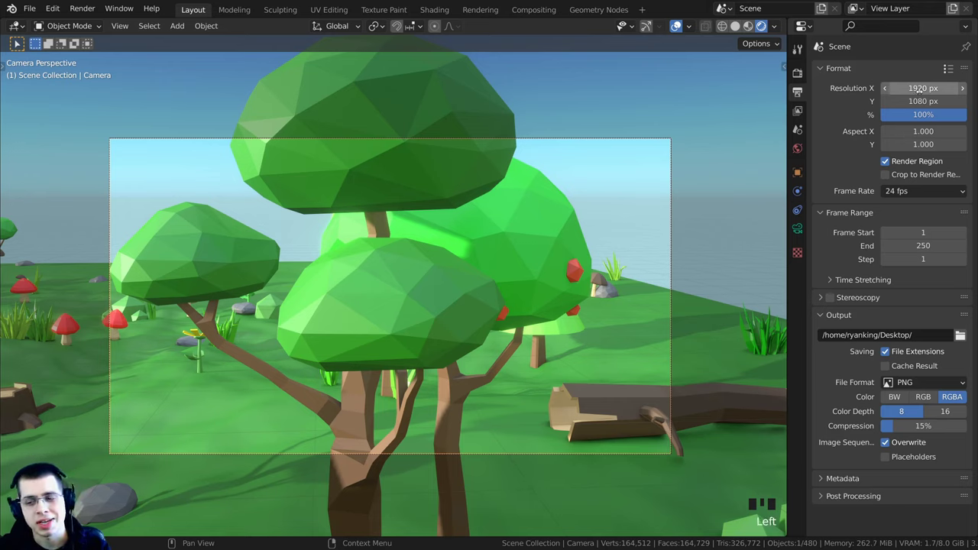
{"action": "left_click", "coordinate": [648, 3]}
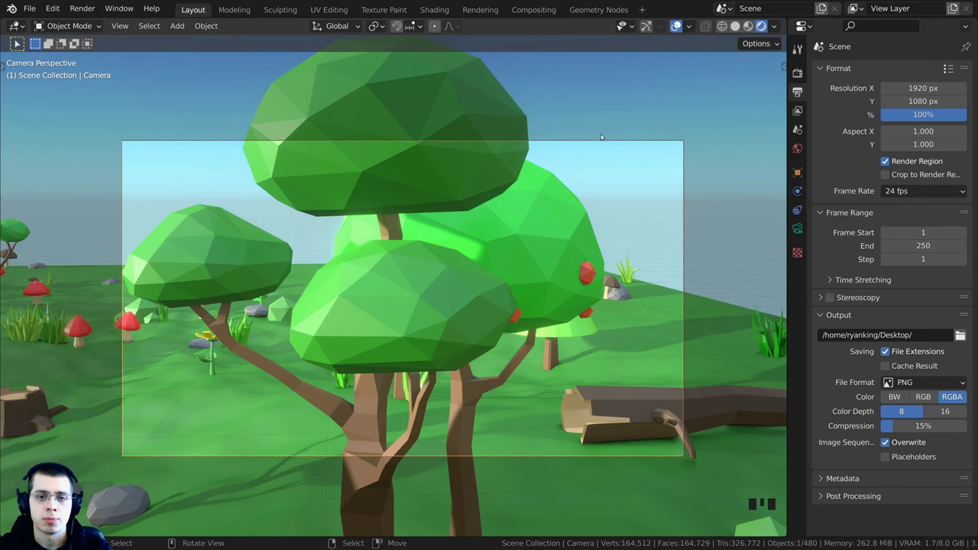
Show the selected camera's data properties and expand its Viewport Display and Composition Guides settings.
{"action": "right_click", "coordinate": [606, 141]}
{"action": "right_click", "coordinate": [605, 144]}
{"action": "key", "text": "g"}
{"action": "right_click", "coordinate": [592, 105]}
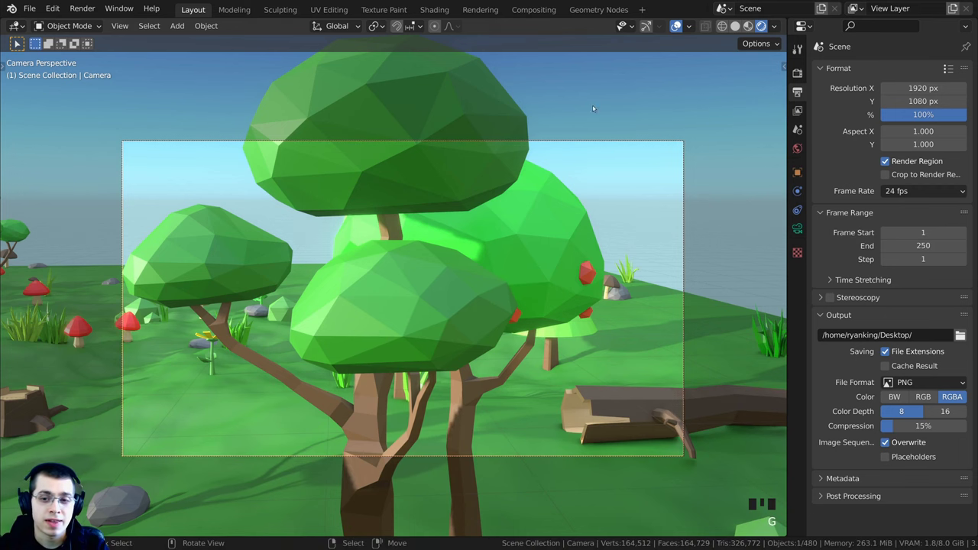
{"action": "left_click", "coordinate": [797, 229]}
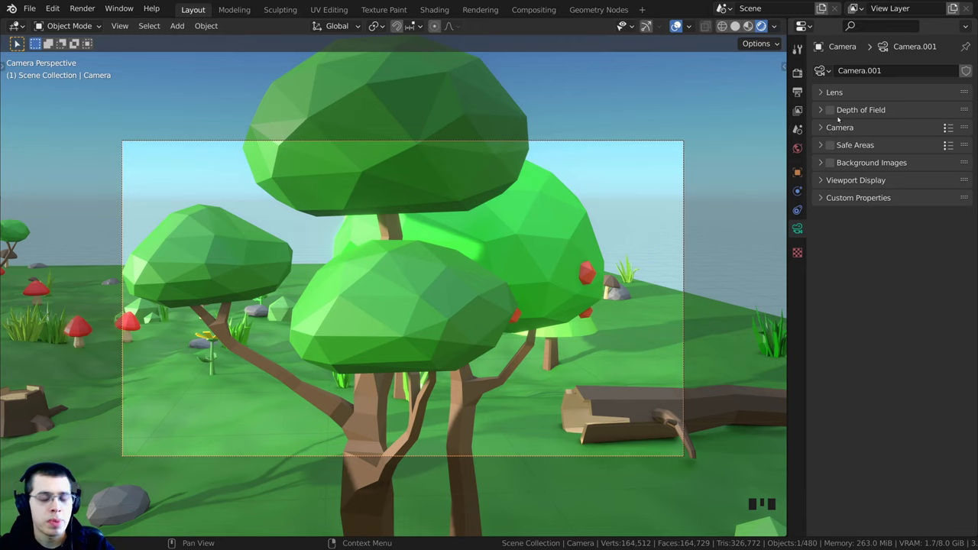
{"action": "left_click", "coordinate": [819, 181]}
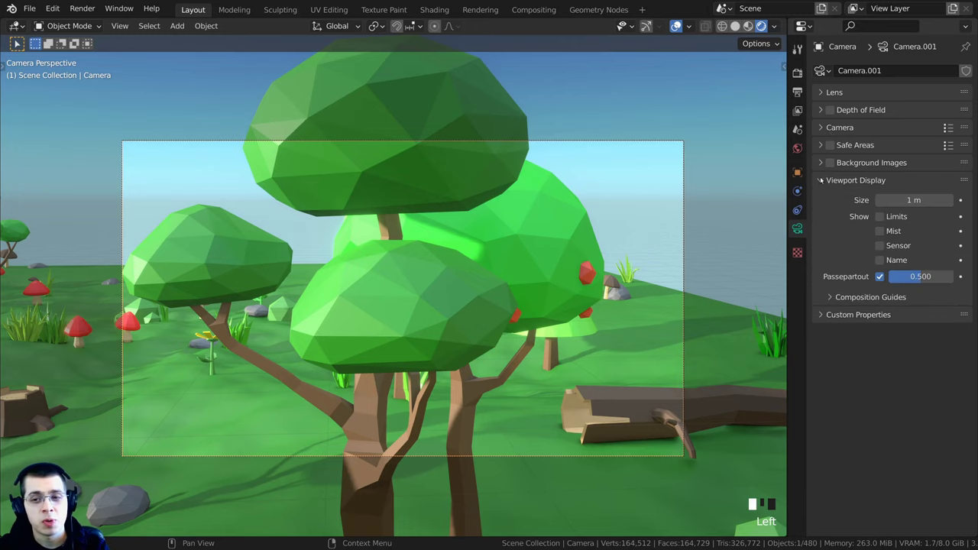
{"action": "left_click", "coordinate": [829, 298]}
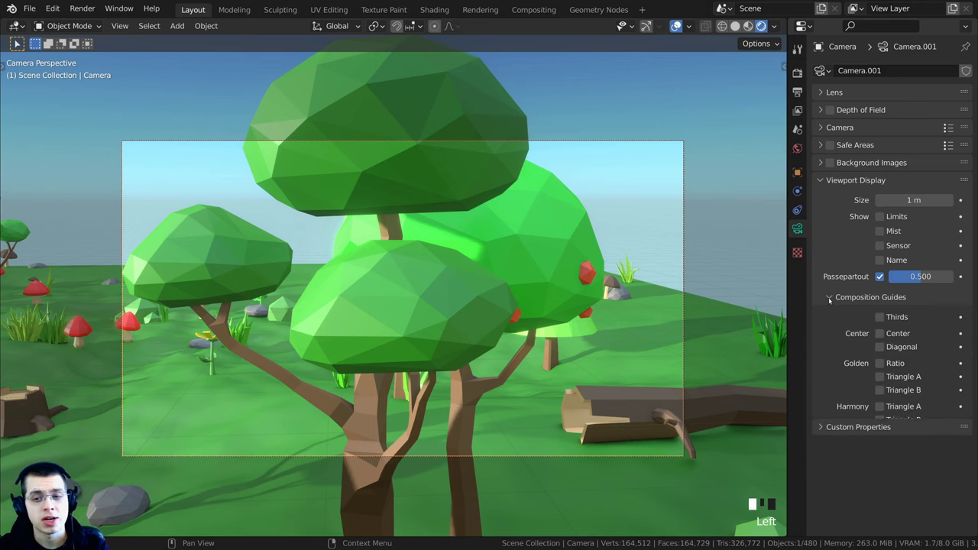
Walk-navigate the camera forward until it frames the stump, red mushrooms and yellow flower.
{"action": "key", "text": "shift+f"}
{"action": "key", "text": "shift+f"}
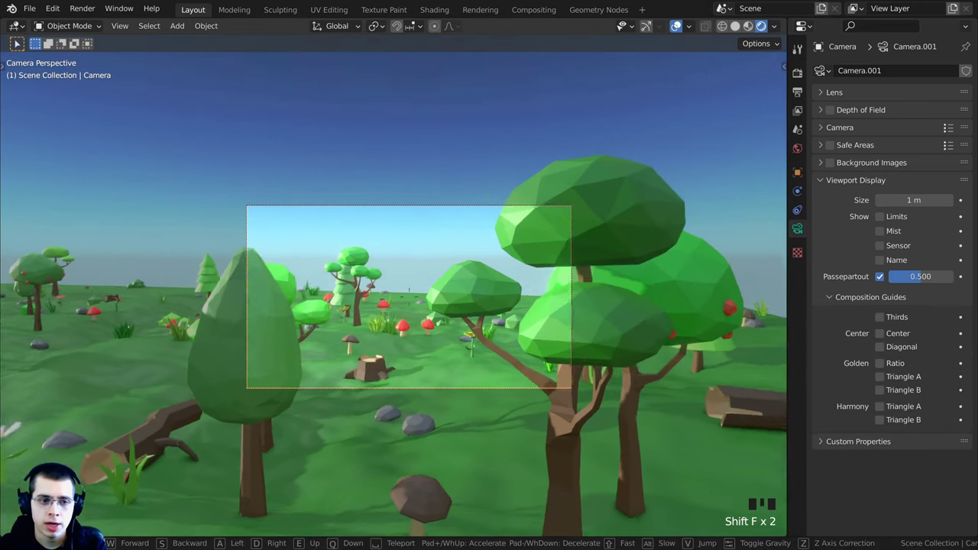
{"action": "key", "text": "w"}
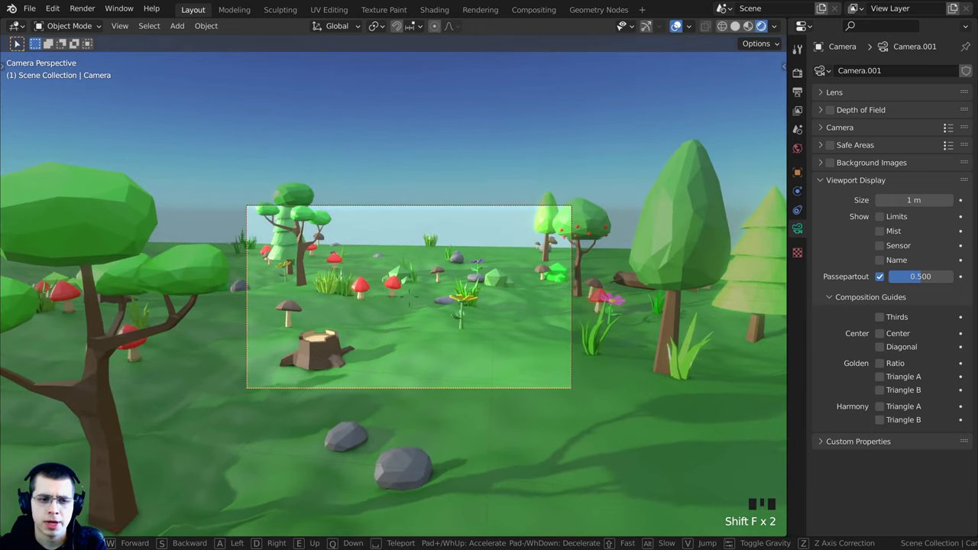
{"action": "left_click", "coordinate": [350, 284]}
{"action": "scroll", "coordinate": [349, 283], "scroll_direction": "up", "scroll_amount": 4}
{"action": "middle_click_drag", "start_coordinate": [350, 284], "coordinate": [301, 283], "text": "shift"}
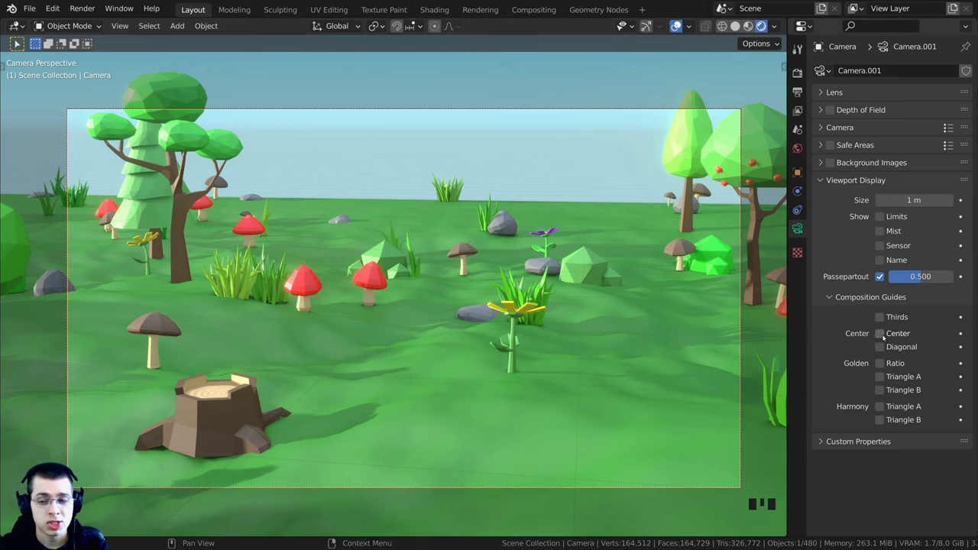
Enable the Thirds and Center composition guides for the camera.
{"action": "left_click", "coordinate": [879, 316]}
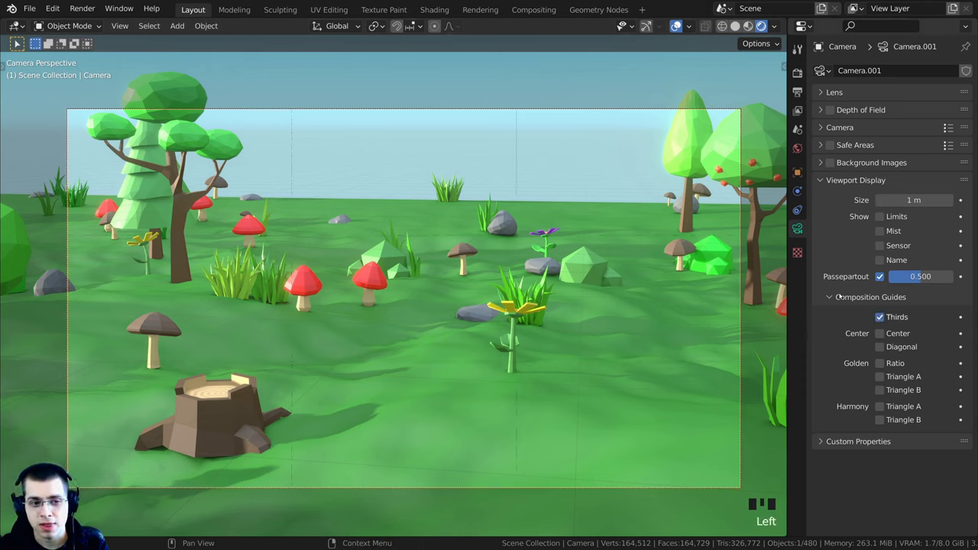
{"action": "left_click", "coordinate": [879, 333]}
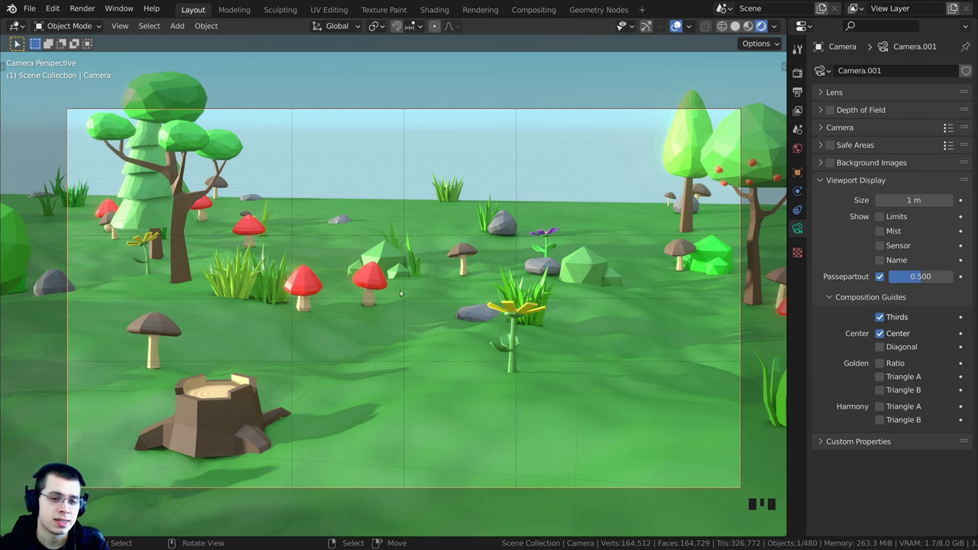
Walk-navigate the camera so that the tree stump moves onto the left vertical thirds line of the frame.
{"action": "key", "text": "shift+f"}
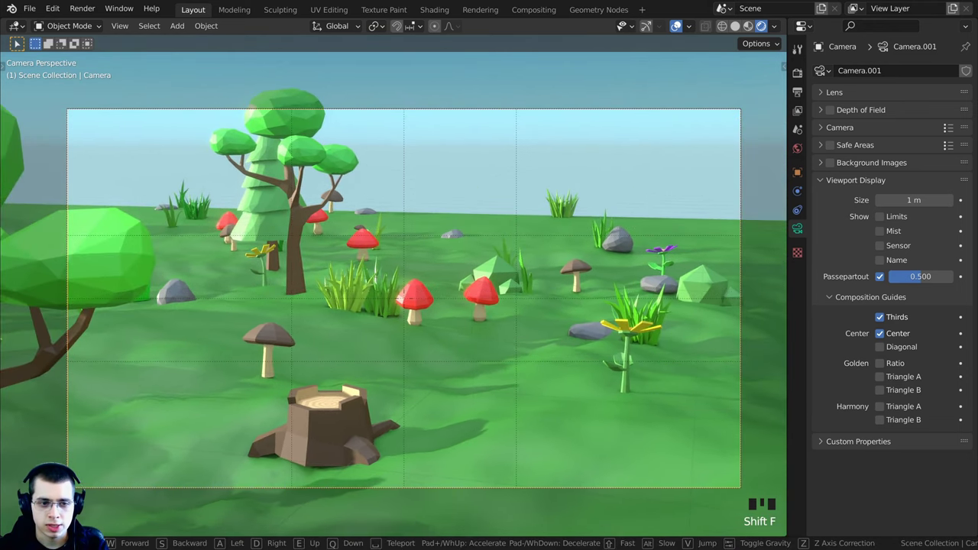
{"action": "left_click", "coordinate": [407, 175]}
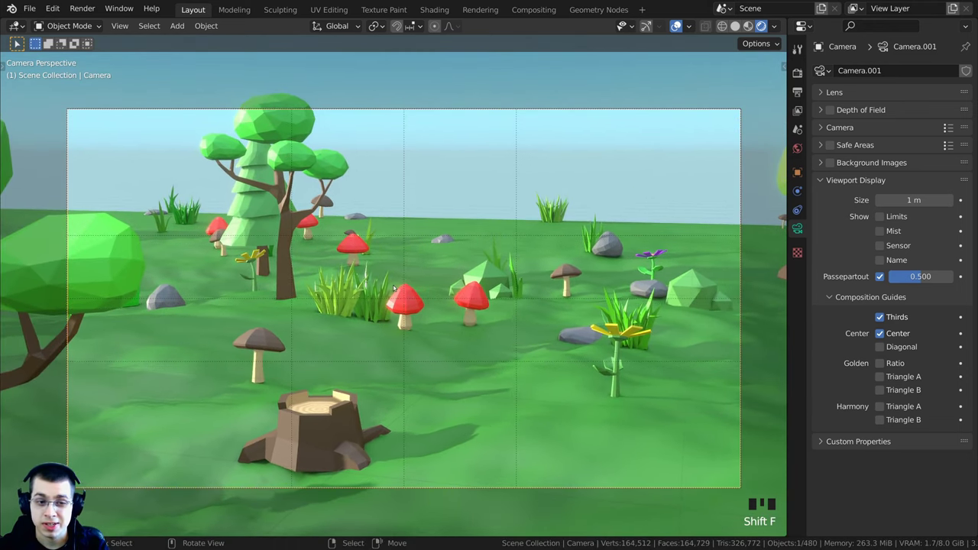
Try the Diagonal, Golden and Harmony composition guides, turn them off again, and toggle the Center guide off and on.
{"action": "left_click", "coordinate": [880, 346]}
{"action": "left_click", "coordinate": [879, 346]}
{"action": "left_click", "coordinate": [879, 363]}
{"action": "left_click_drag", "start_coordinate": [880, 376], "coordinate": [880, 421]}
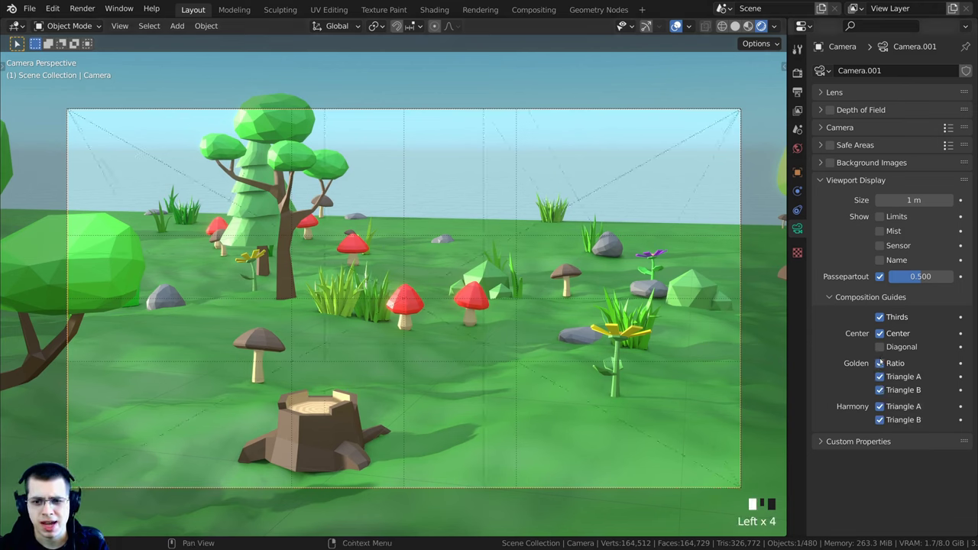
{"action": "left_click_drag", "start_coordinate": [879, 362], "coordinate": [879, 420]}
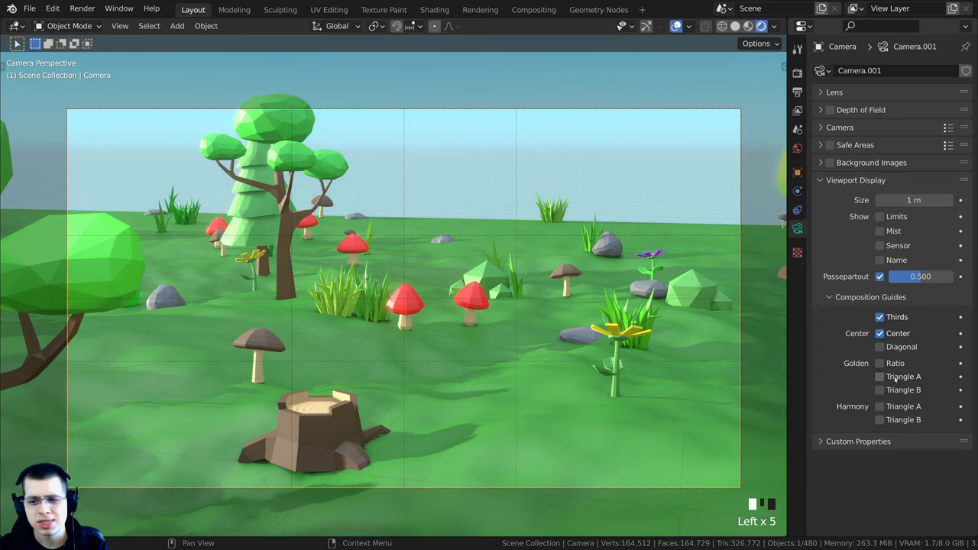
{"action": "left_click", "coordinate": [879, 333]}
{"action": "left_click", "coordinate": [879, 333]}
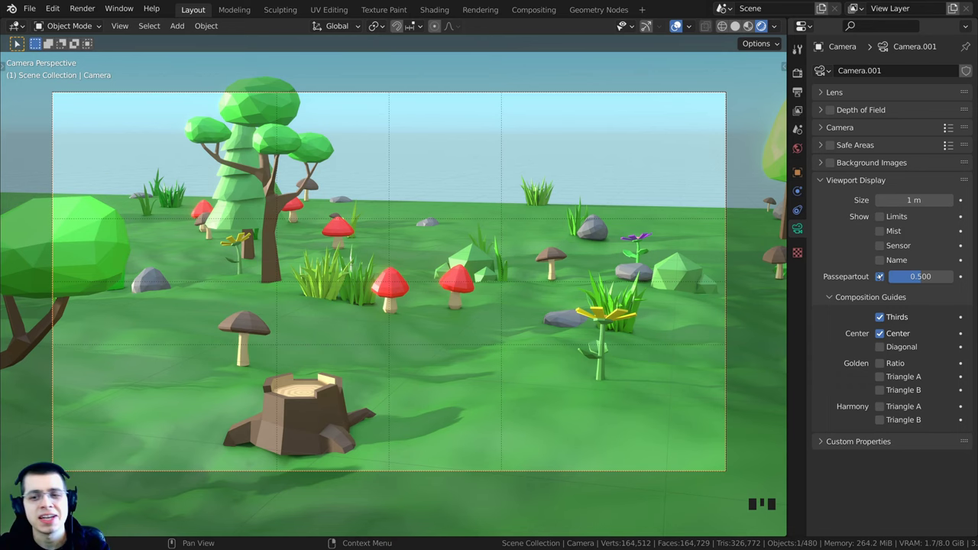
Toggle the camera's passepartout off and on, and raise its opacity to 1.000 to black out everything outside the frame.
{"action": "left_click", "coordinate": [879, 276]}
{"action": "left_click", "coordinate": [879, 276]}
{"action": "scroll", "coordinate": [667, 114], "scroll_direction": "down", "scroll_amount": 2}
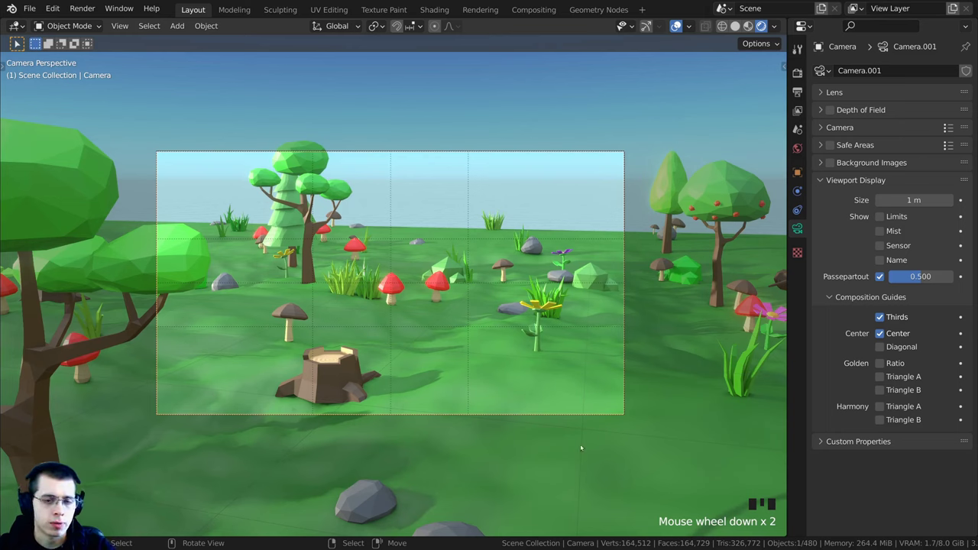
{"action": "left_click_drag", "start_coordinate": [920, 275], "coordinate": [953, 276]}
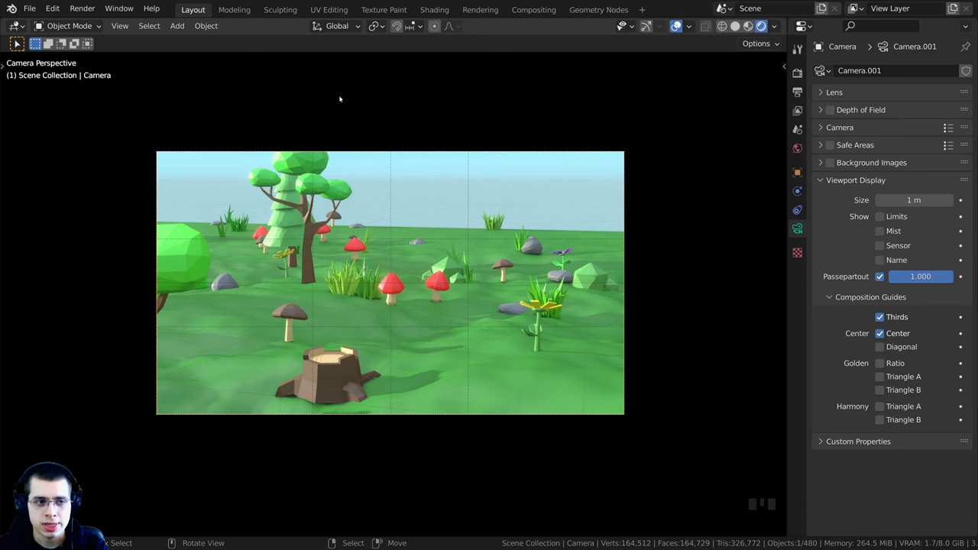
{"action": "scroll", "coordinate": [741, 261], "scroll_direction": "up", "scroll_amount": 2}
{"action": "middle_click_drag", "start_coordinate": [740, 261], "coordinate": [748, 268], "text": "shift"}
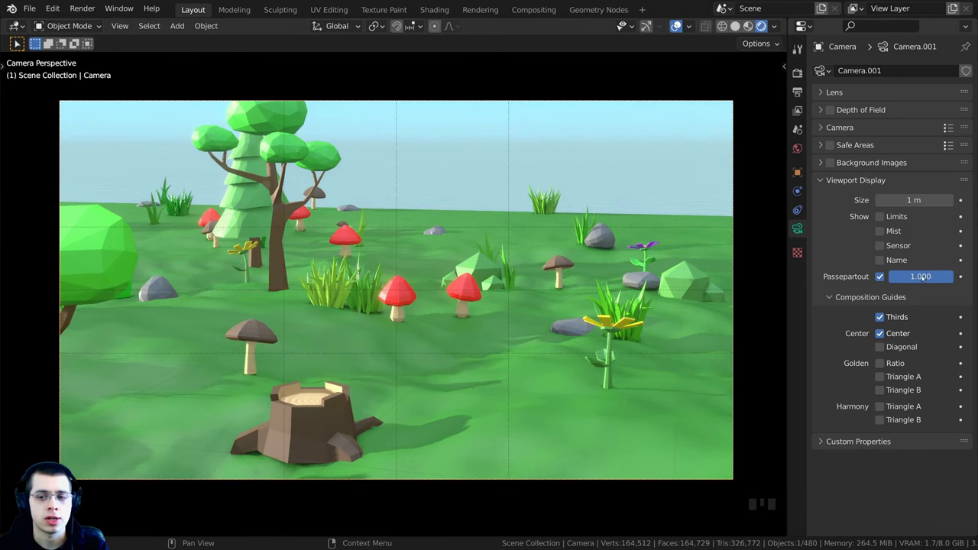
Try a passepartout opacity of 0.000, and set it back to 0.5.
{"action": "left_click_drag", "start_coordinate": [922, 276], "coordinate": [890, 277]}
{"action": "scroll", "coordinate": [570, 123], "scroll_direction": "up", "scroll_amount": 1}
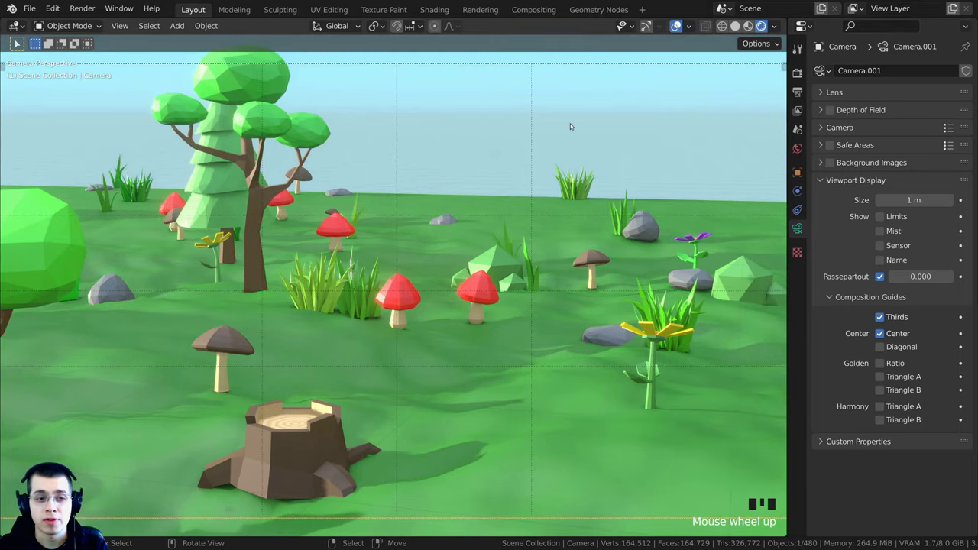
{"action": "scroll", "coordinate": [329, 179], "scroll_direction": "down", "scroll_amount": 5}
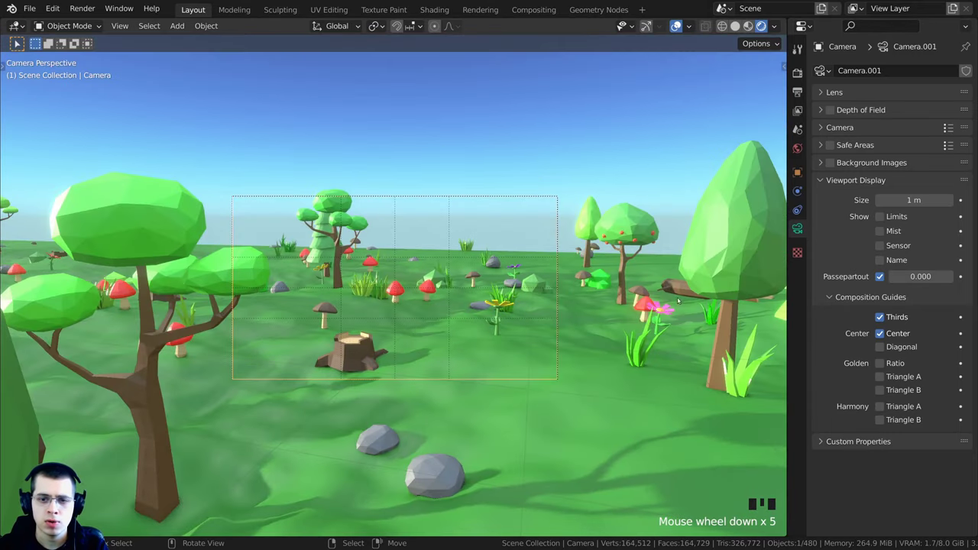
{"action": "left_click", "coordinate": [917, 277]}
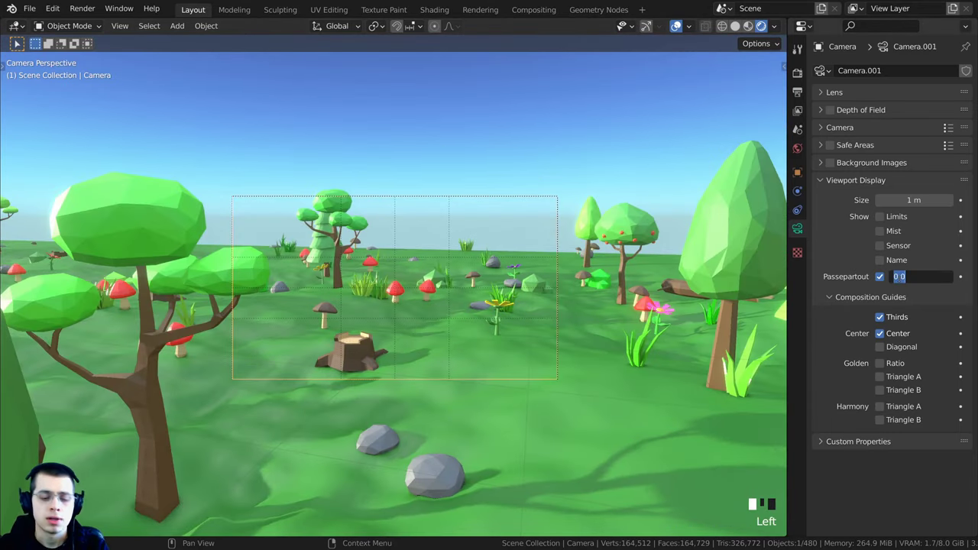
{"action": "type", "text": ".5"}
{"action": "key", "text": "Return"}
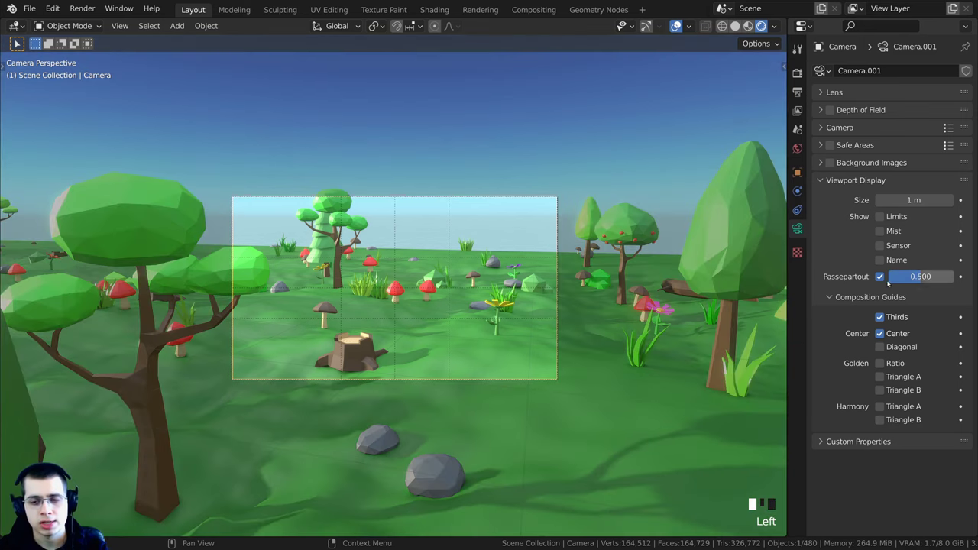
Set the passepartout opacity to 1.000 and disable the Thirds and Center composition guides.
{"action": "left_click", "coordinate": [879, 277]}
{"action": "left_click", "coordinate": [879, 277]}
{"action": "left_click_drag", "start_coordinate": [888, 276], "coordinate": [915, 279]}
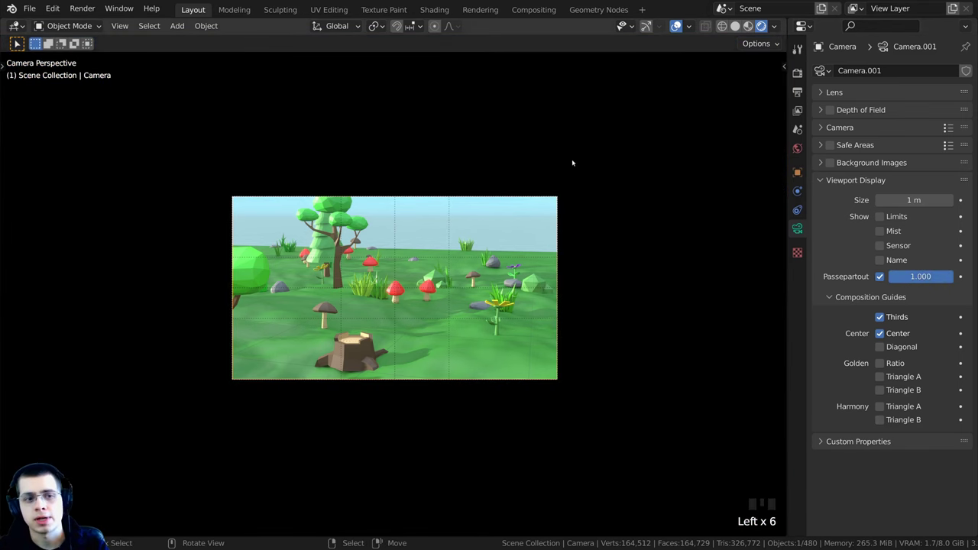
{"action": "scroll", "coordinate": [569, 162], "scroll_direction": "up", "scroll_amount": 4}
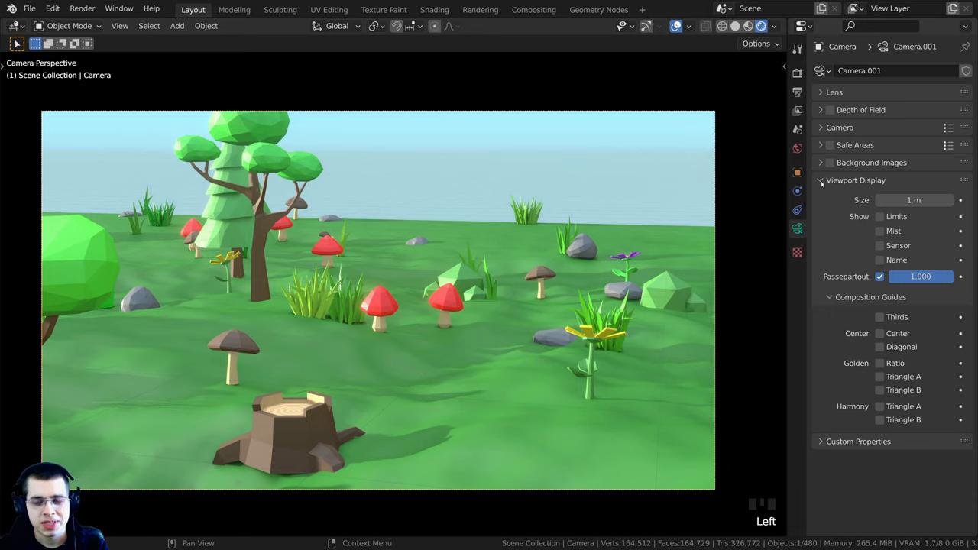
Collapse the Viewport Display settings, expand the Lens settings, and lower the focal length to 11 mm.
{"action": "left_click", "coordinate": [821, 180]}
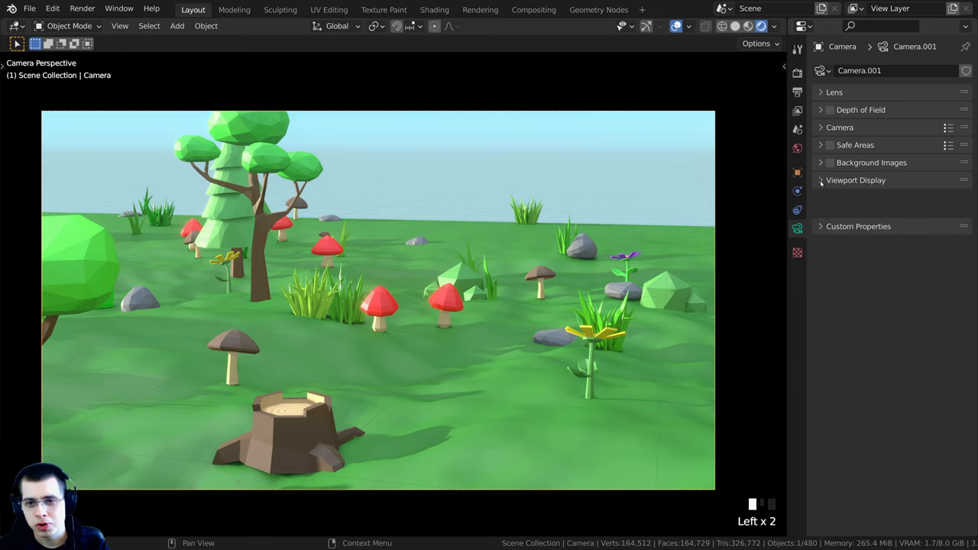
{"action": "left_click", "coordinate": [821, 92]}
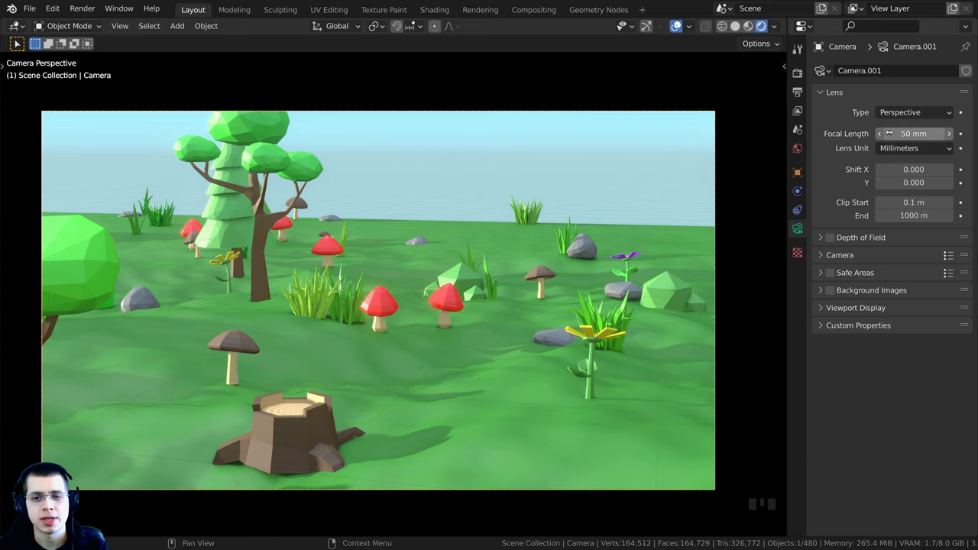
{"action": "mouse_move", "coordinate": [914, 135]}
{"action": "left_mouse_down"}
{"action": "mouse_move", "coordinate": [966, 133]}
{"action": "mouse_move", "coordinate": [899, 134]}
{"action": "left_mouse_up"}
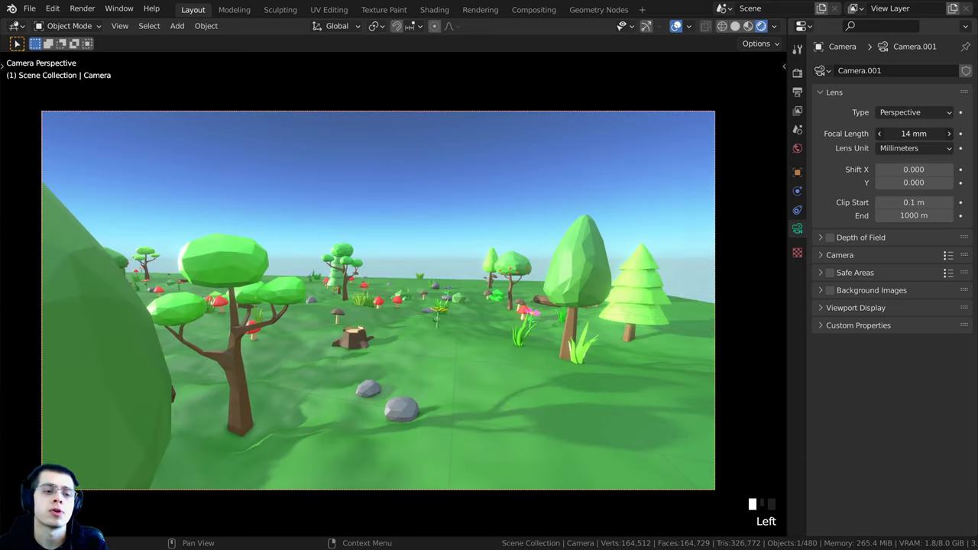
Rotate the camera freely toward the sunlit clearing, and move it back along its viewing axis for a wider forest shot.
{"action": "key", "text": "r"}
{"action": "key", "text": "r"}
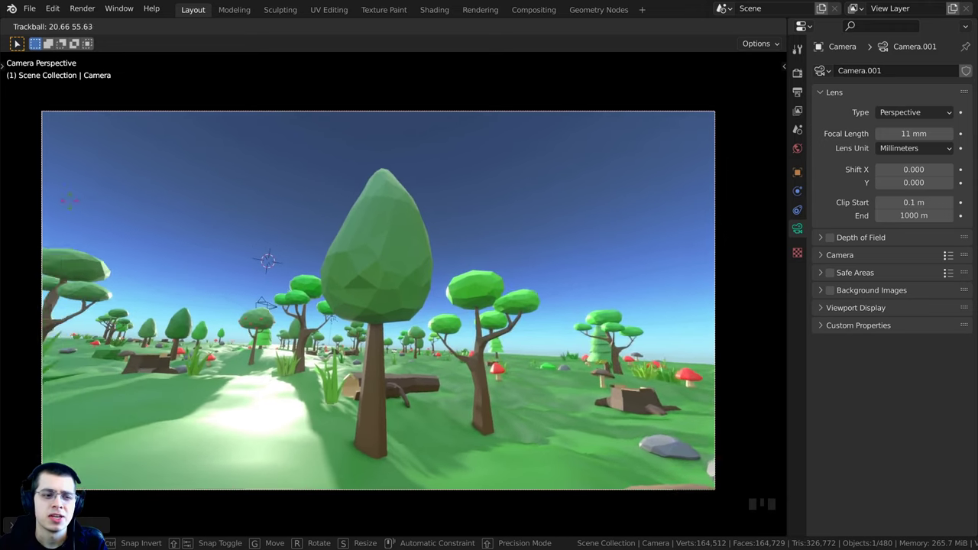
{"action": "left_click", "coordinate": [725, 112]}
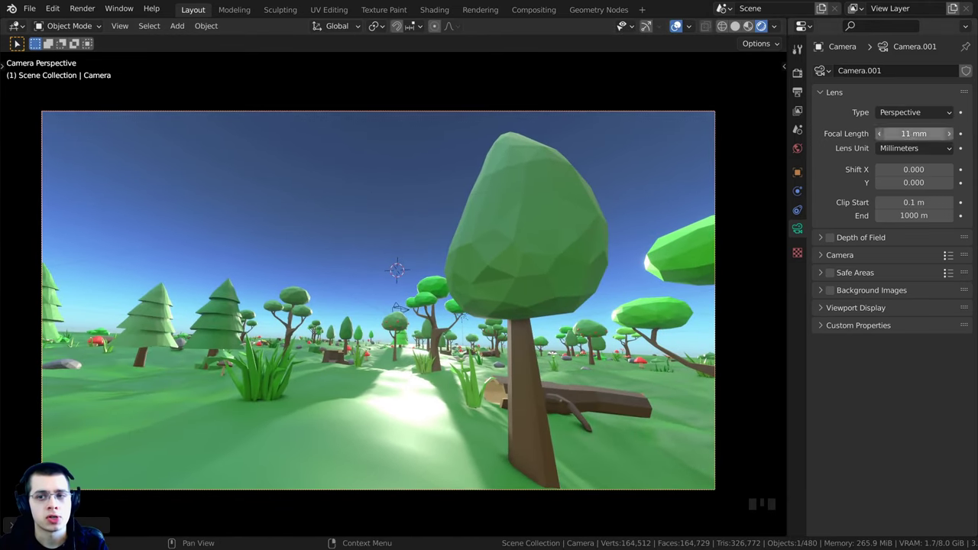
{"action": "mouse_move", "coordinate": [912, 133]}
{"action": "left_mouse_down"}
{"action": "mouse_move", "coordinate": [947, 133]}
{"action": "mouse_move", "coordinate": [911, 133]}
{"action": "left_mouse_up"}
{"action": "key", "text": "g"}
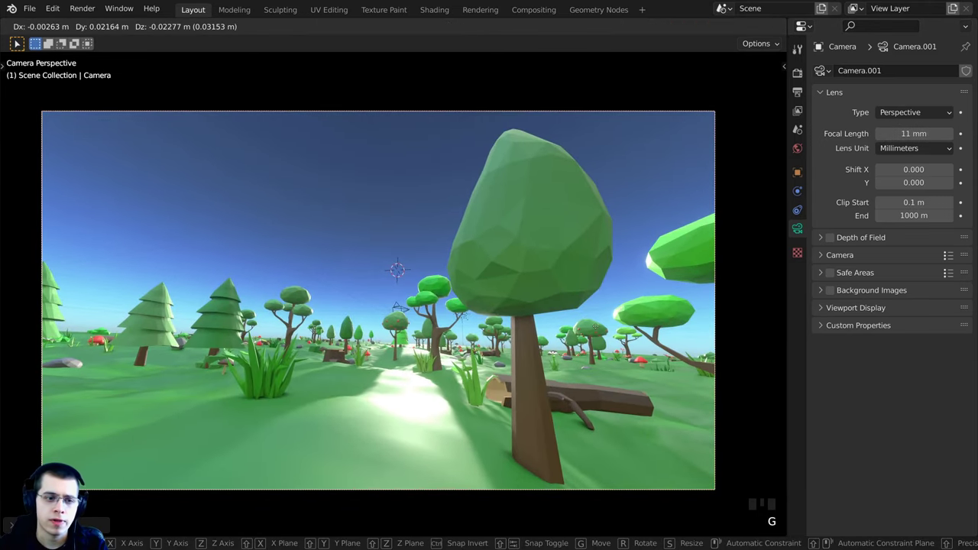
{"action": "middle_click", "coordinate": [603, 292]}
{"action": "left_click", "coordinate": [602, 292]}
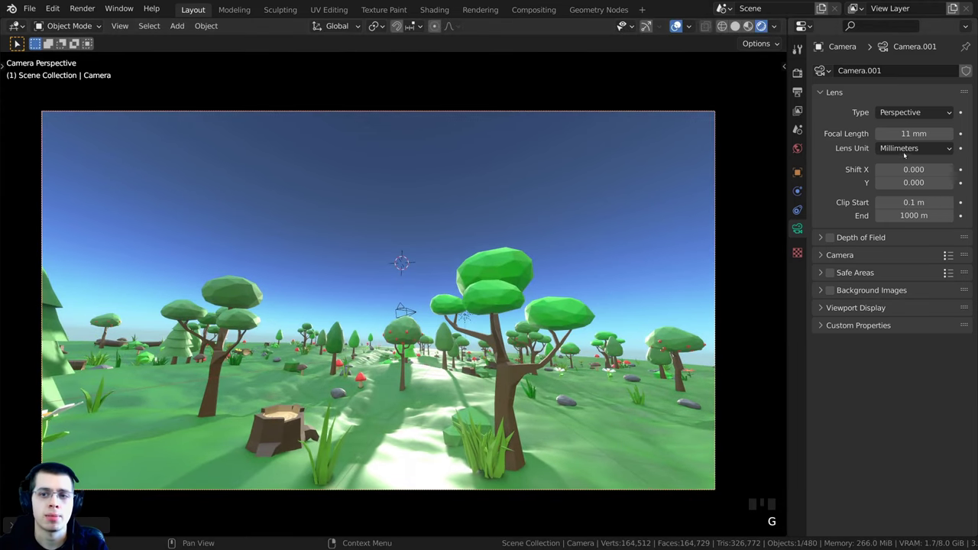
Raise the focal length to 202 mm and rotate the camera to frame the red mushroom and grey rocks.
{"action": "left_click_drag", "start_coordinate": [904, 133], "coordinate": [974, 133]}
{"action": "key", "text": "r"}
{"action": "key", "text": "r"}
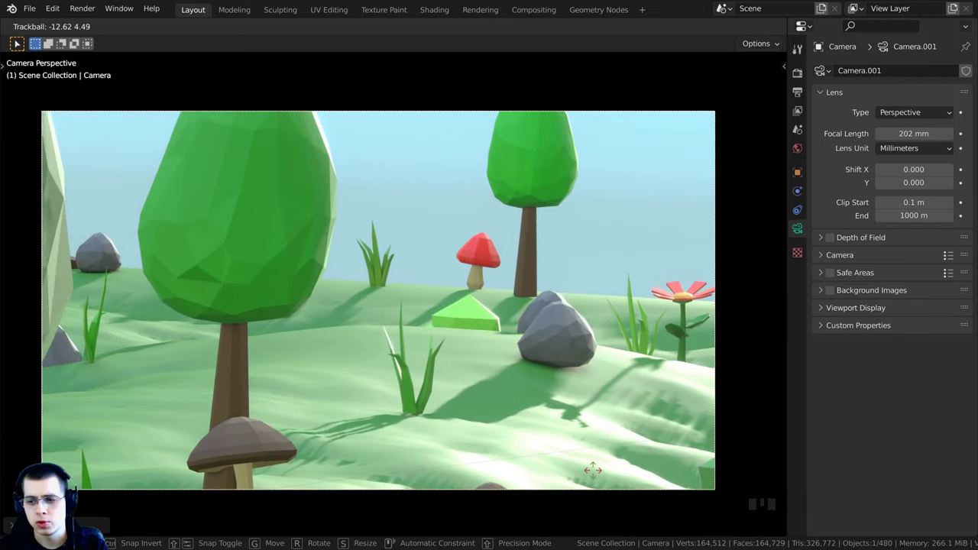
{"action": "left_click", "coordinate": [584, 475]}
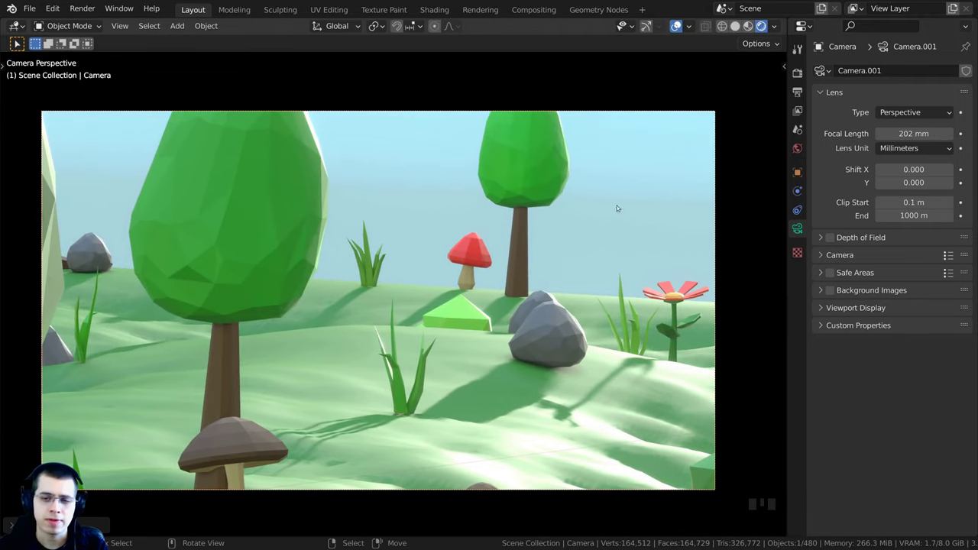
Set the focal length to 50 mm and change the camera's lens type to Orthographic.
{"action": "mouse_move", "coordinate": [910, 133]}
{"action": "left_mouse_down"}
{"action": "mouse_move", "coordinate": [856, 133]}
{"action": "mouse_move", "coordinate": [907, 125]}
{"action": "left_mouse_up"}
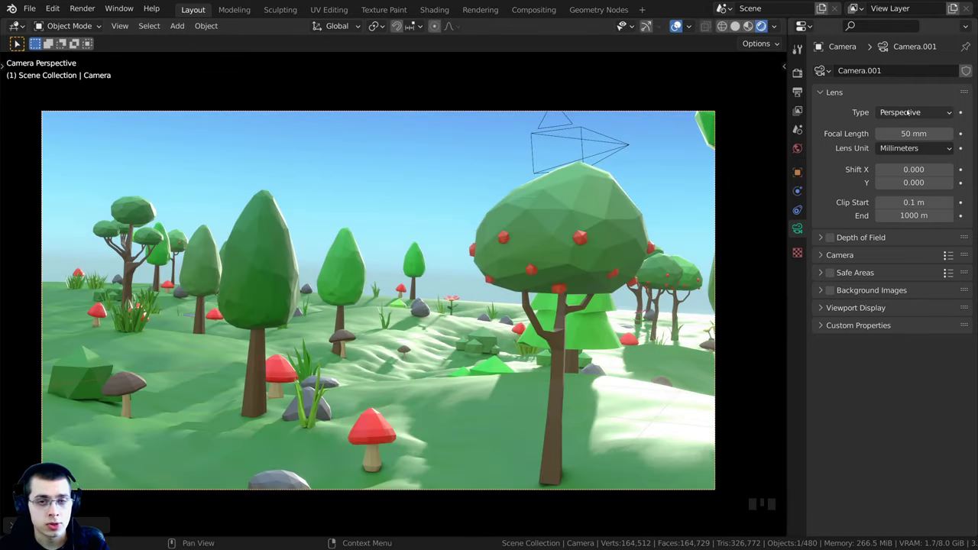
{"action": "left_click", "coordinate": [907, 112]}
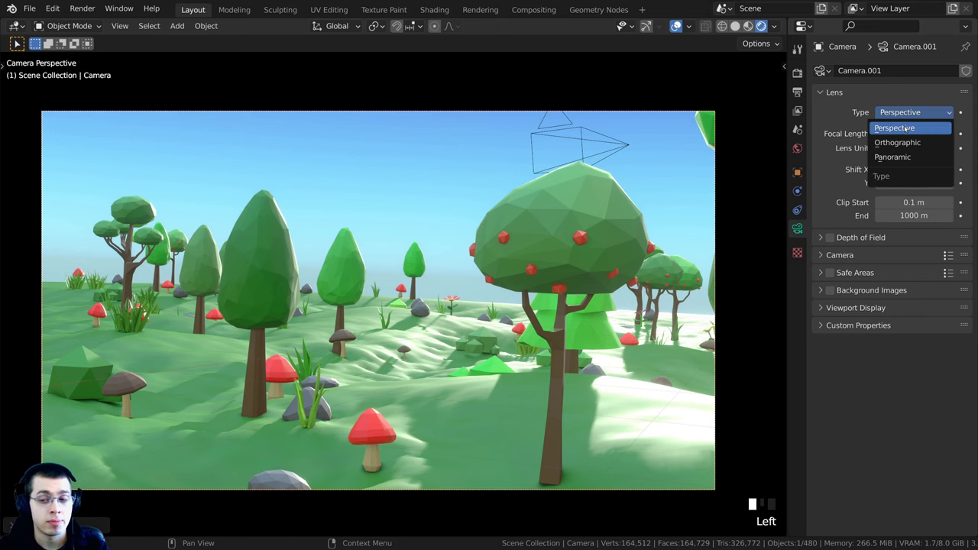
{"action": "left_click", "coordinate": [909, 143]}
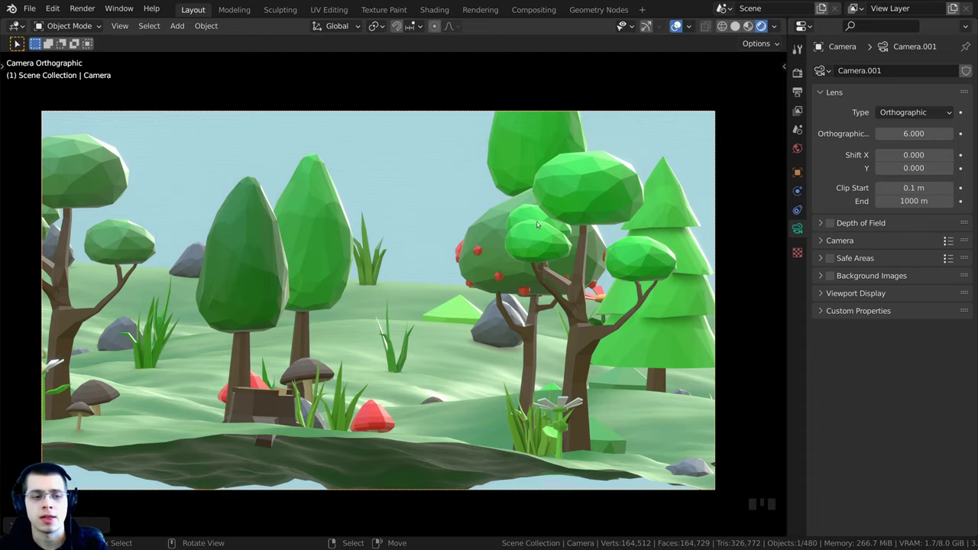
Compare the front, right and top orthographic views with the orbiting perspective view, and return to the camera view.
{"action": "middle_click_drag", "start_coordinate": [539, 223], "coordinate": [397, 277]}
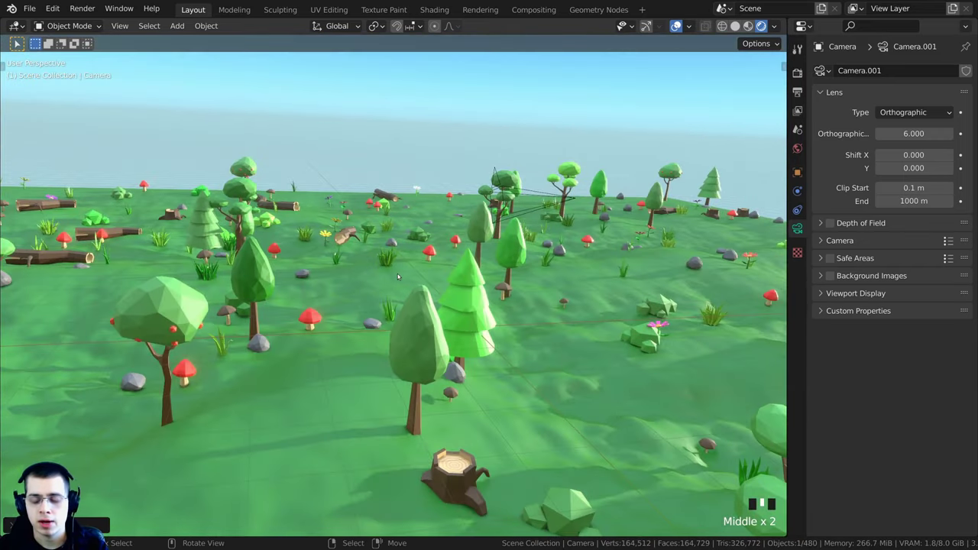
{"action": "key", "text": "KP_1"}
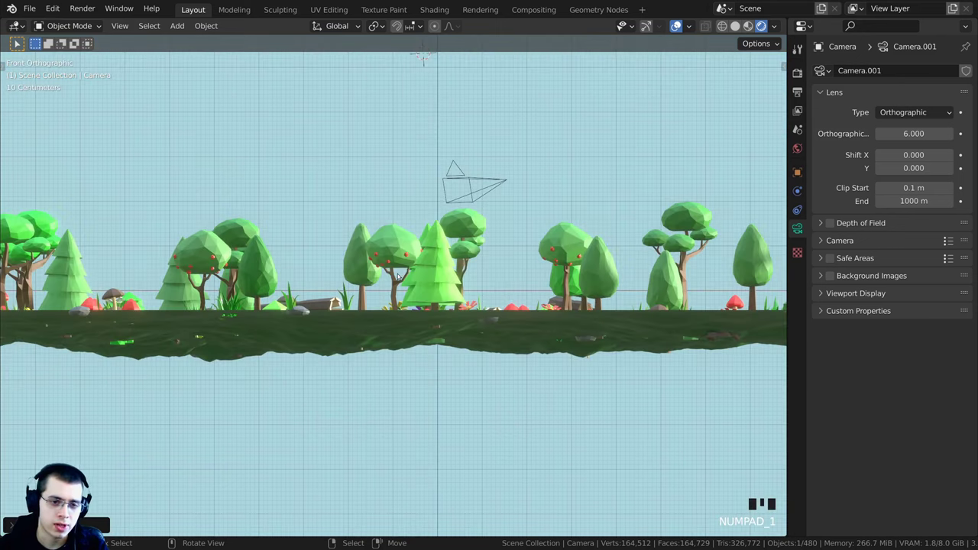
{"action": "key", "text": "KP_3"}
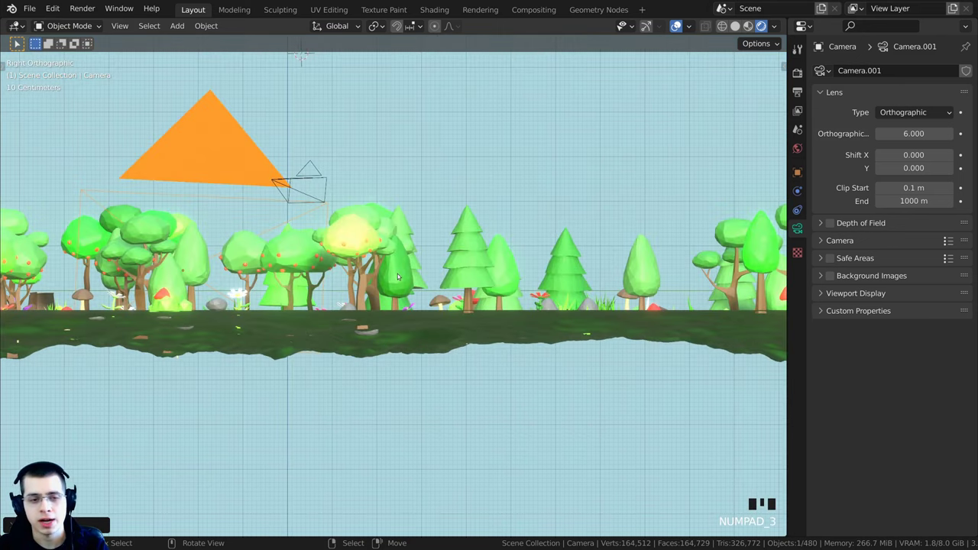
{"action": "key", "text": "KP_7"}
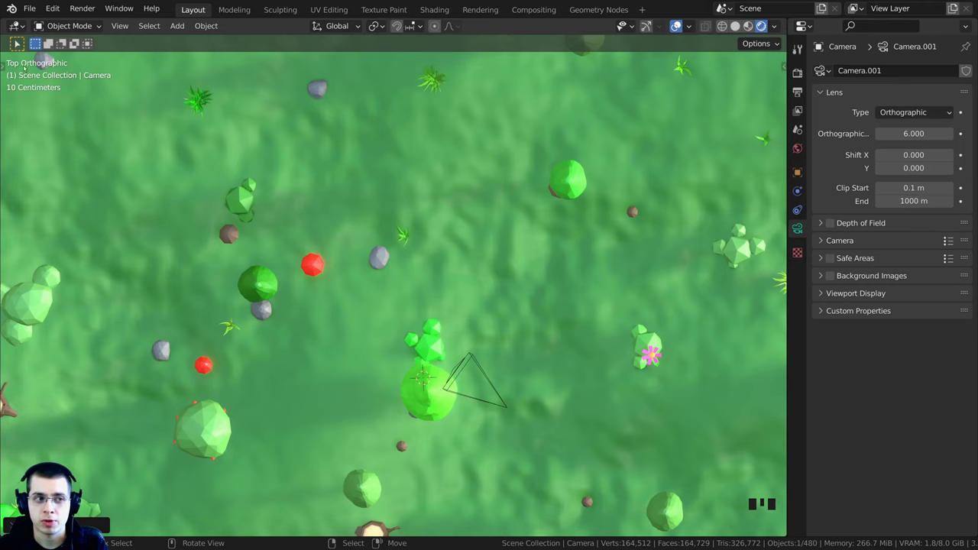
{"action": "middle_click_drag", "start_coordinate": [90, 98], "coordinate": [153, 119]}
{"action": "middle_click_drag", "start_coordinate": [53, 152], "coordinate": [44, 70]}
{"action": "scroll", "coordinate": [67, 66], "scroll_direction": "up", "scroll_amount": 2}
{"action": "middle_click_drag", "start_coordinate": [458, 229], "coordinate": [478, 252]}
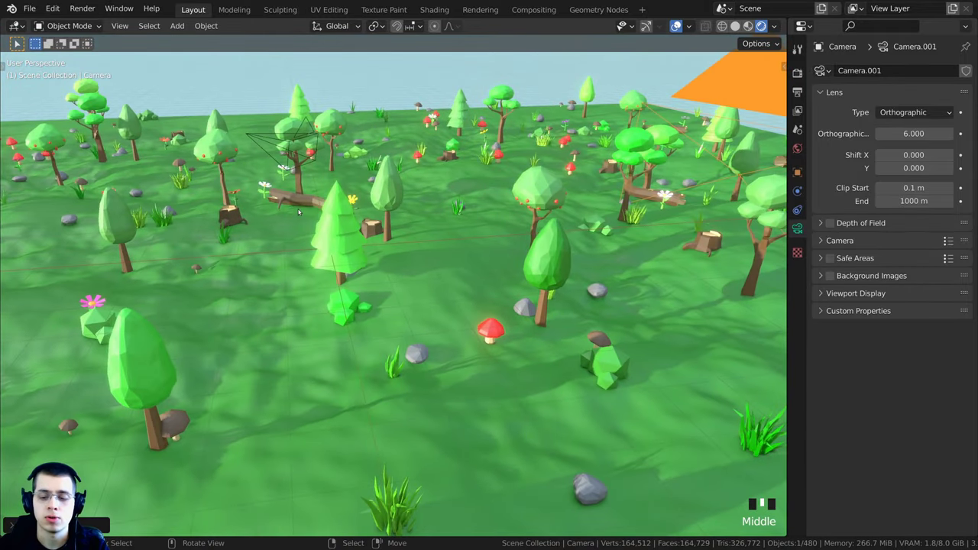
{"action": "key", "text": "KP_0"}
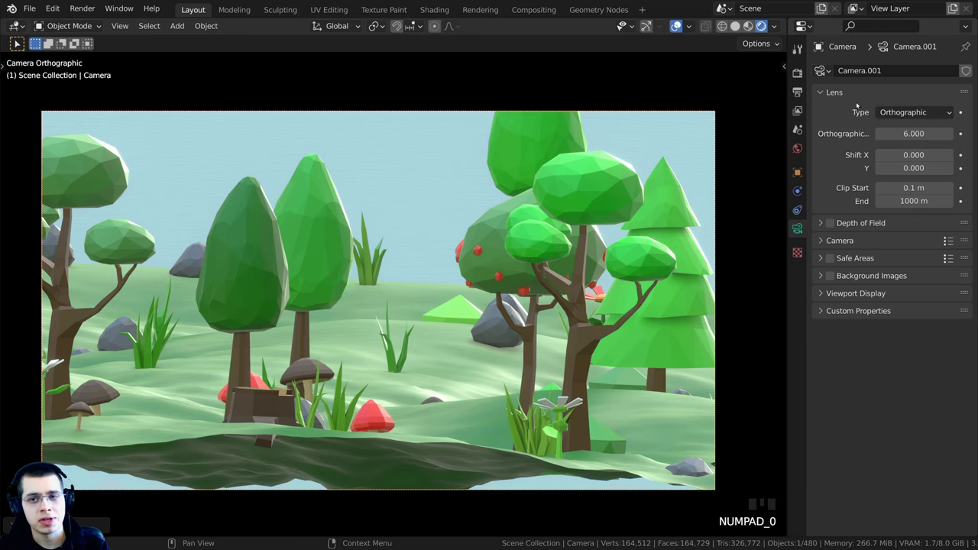
Adjust the camera's orthographic scale and widen the properties area to show the full setting names.
{"action": "mouse_move", "coordinate": [916, 143]}
{"action": "left_mouse_down"}
{"action": "mouse_move", "coordinate": [901, 143]}
{"action": "mouse_move", "coordinate": [969, 143]}
{"action": "mouse_move", "coordinate": [913, 137]}
{"action": "left_mouse_up"}
{"action": "left_click_drag", "start_coordinate": [786, 130], "coordinate": [718, 133]}
{"action": "mouse_move", "coordinate": [892, 134]}
{"action": "left_mouse_down"}
{"action": "mouse_move", "coordinate": [860, 134]}
{"action": "mouse_move", "coordinate": [955, 134]}
{"action": "mouse_move", "coordinate": [878, 134]}
{"action": "left_mouse_up"}
Set the lens type of the forest overview camera, Camera.001, to Panoramic.
{"action": "left_click", "coordinate": [882, 112]}
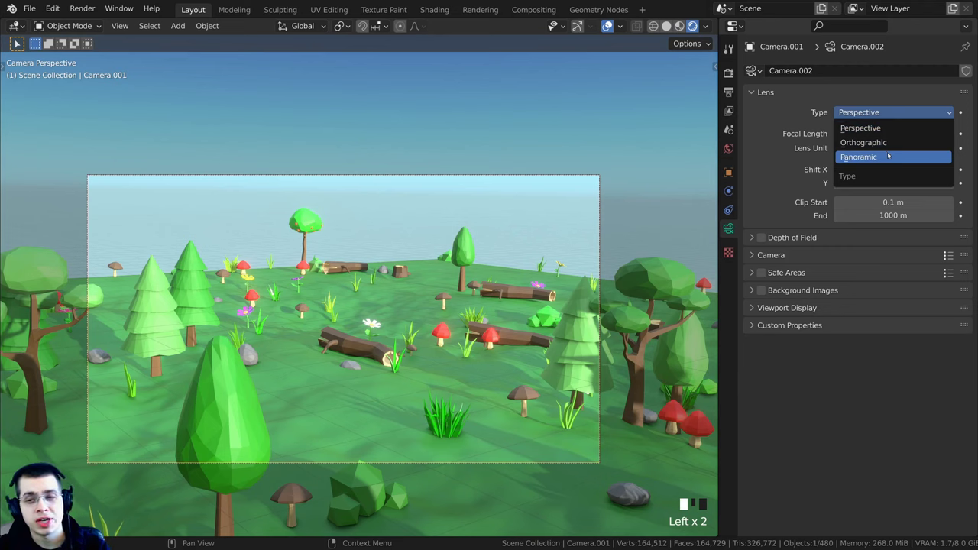
{"action": "left_click", "coordinate": [887, 157]}
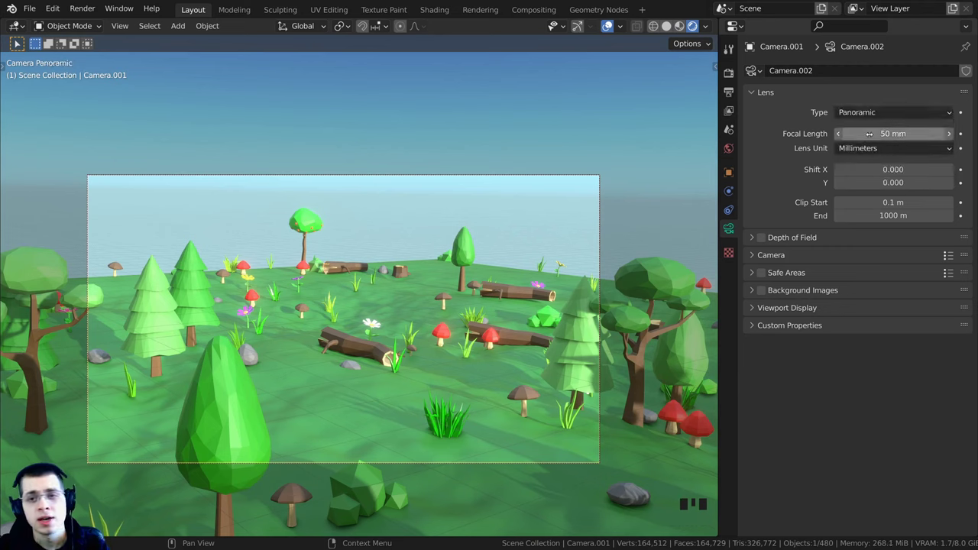
{"action": "left_click", "coordinate": [853, 113]}
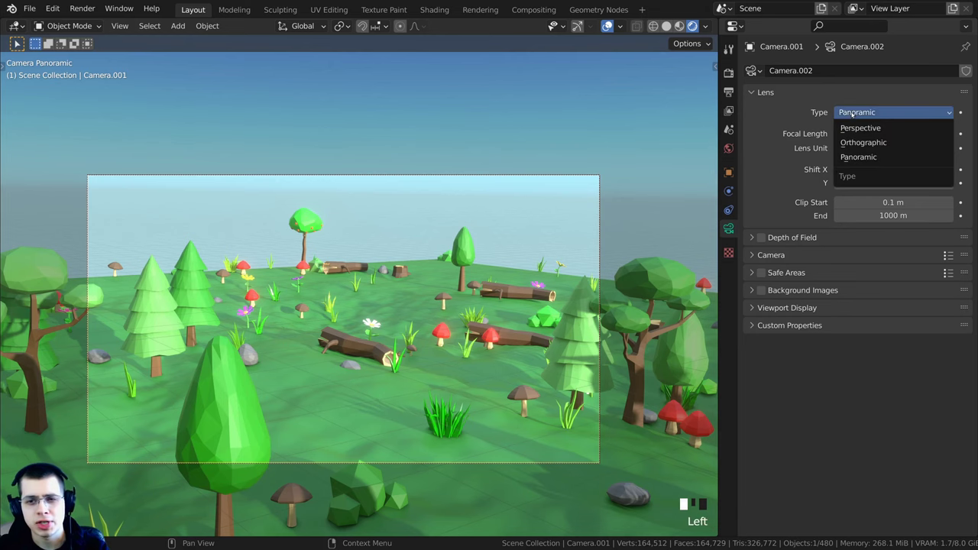
{"action": "left_click", "coordinate": [853, 113]}
Switch the scene's render engine from Eevee to Cycles so the panoramic lens is rendered in the viewport.
{"action": "left_click", "coordinate": [728, 72]}
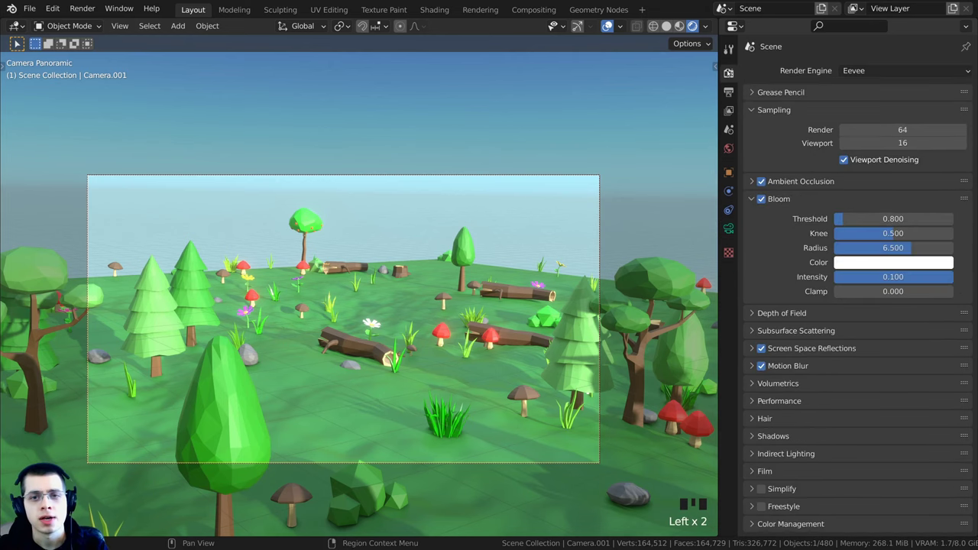
{"action": "left_click", "coordinate": [871, 70]}
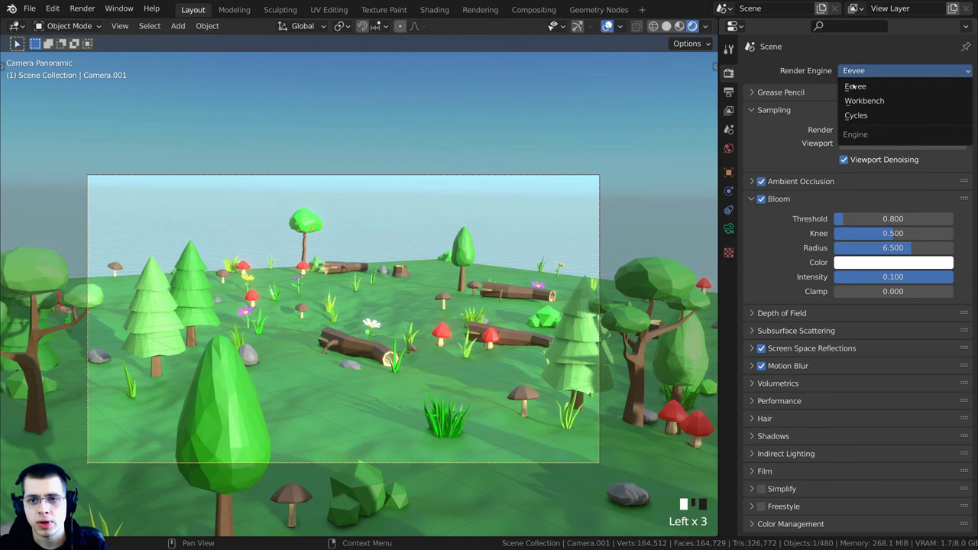
{"action": "left_click", "coordinate": [856, 114]}
{"action": "scroll", "coordinate": [502, 265], "scroll_direction": "down", "scroll_amount": 3}
{"action": "scroll", "coordinate": [502, 265], "scroll_direction": "up", "scroll_amount": 3}
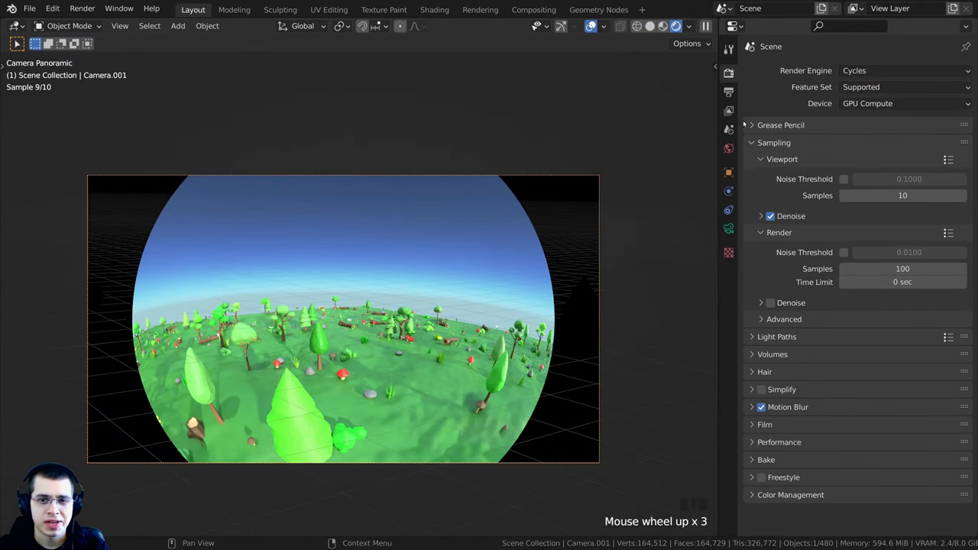
Show the camera's lens settings and fly the fisheye camera to a level view of the tree stumps and fallen log.
{"action": "left_click", "coordinate": [728, 227]}
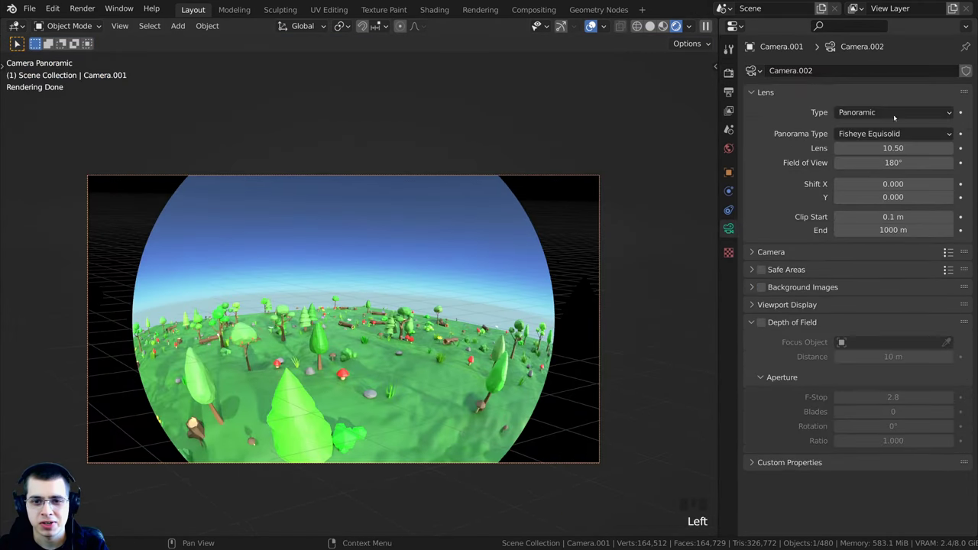
{"action": "scroll", "coordinate": [498, 203], "scroll_direction": "up", "scroll_amount": 2}
{"action": "middle_click_drag", "start_coordinate": [489, 200], "coordinate": [482, 142], "text": "shift"}
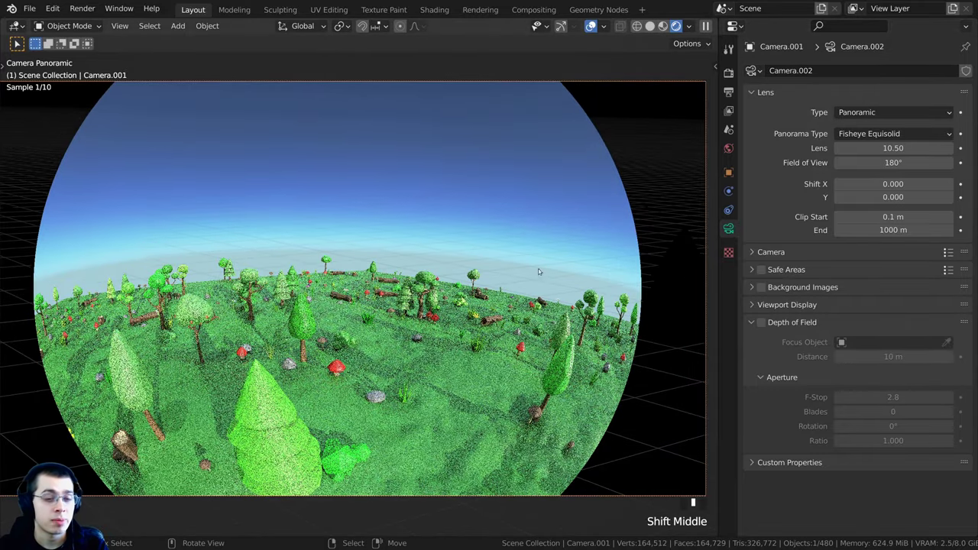
{"action": "key", "text": "shift+f"}
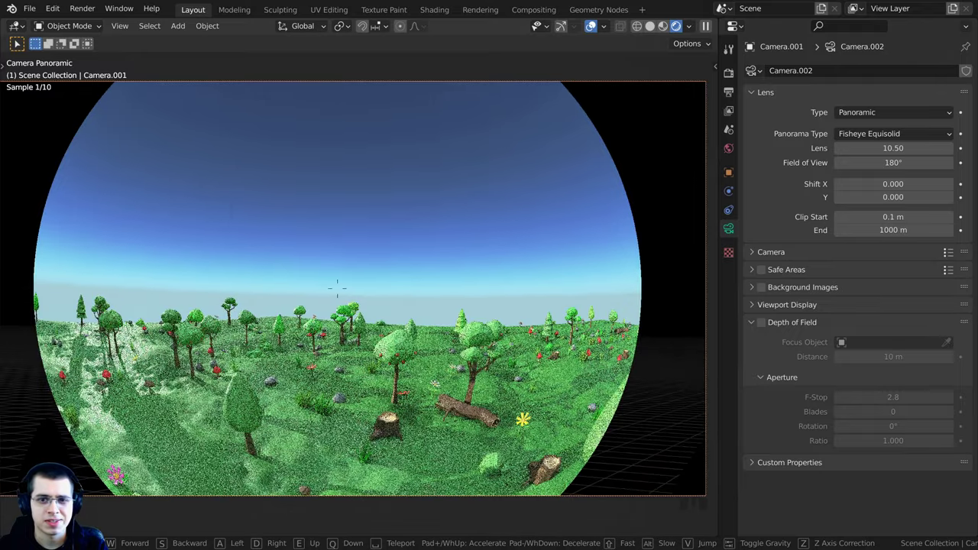
{"action": "left_click", "coordinate": [337, 288]}
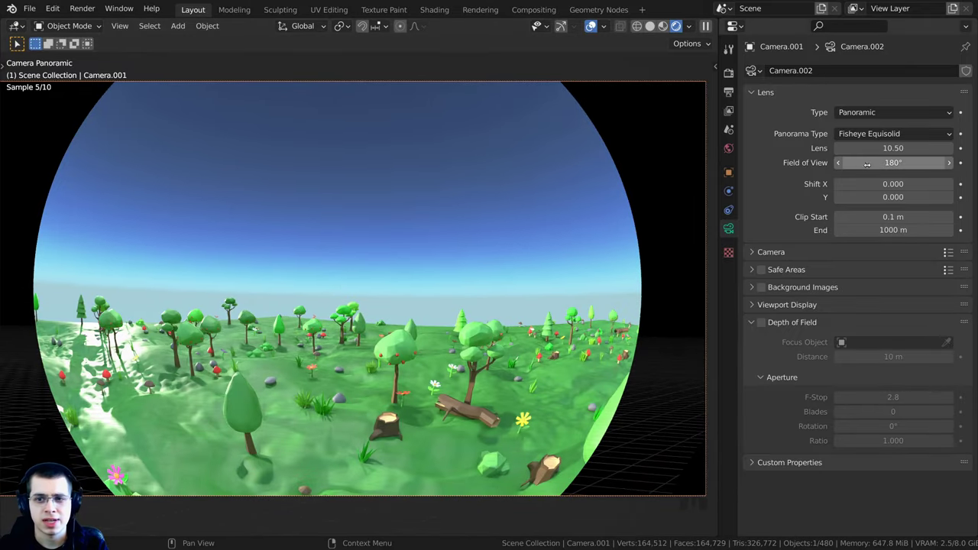
Reduce the fisheye lens to 8.46 with a 139° field of view, and try the Mirror Ball panorama type.
{"action": "left_click_drag", "start_coordinate": [895, 148], "coordinate": [840, 148], "text": "shift"}
{"action": "left_click_drag", "start_coordinate": [893, 162], "coordinate": [840, 162]}
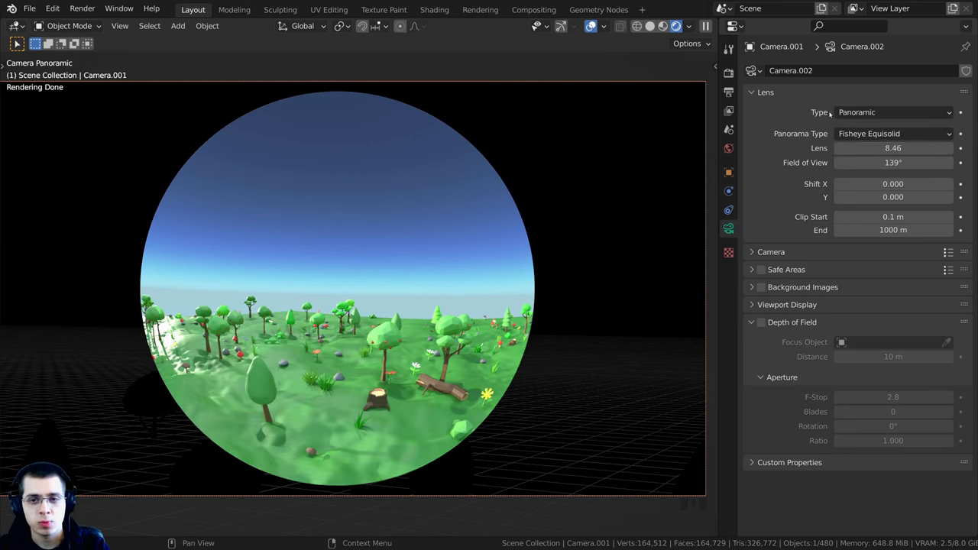
{"action": "left_click", "coordinate": [860, 138]}
{"action": "left_click", "coordinate": [865, 192]}
Change the panorama type to Equirectangular and view the full 360° camera frame.
{"action": "left_click", "coordinate": [861, 133]}
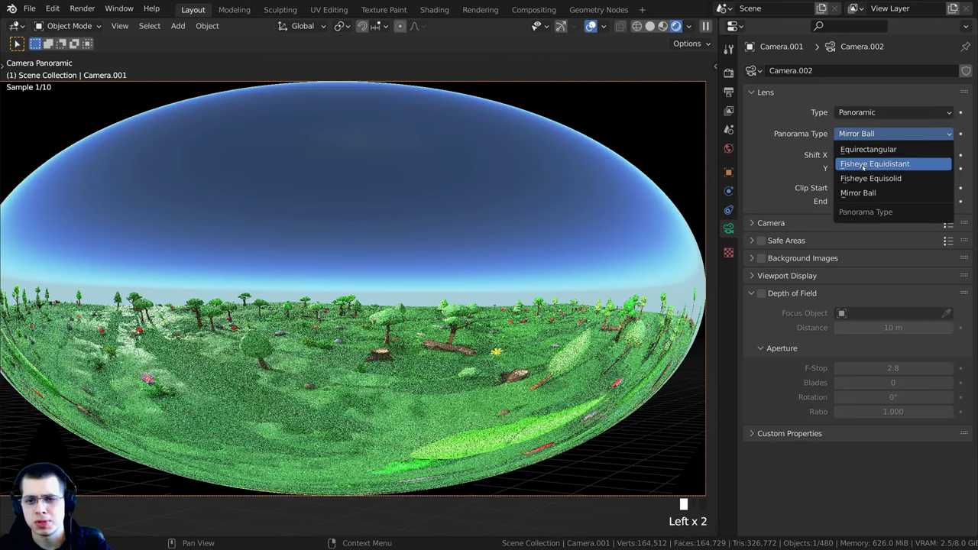
{"action": "left_click", "coordinate": [855, 148]}
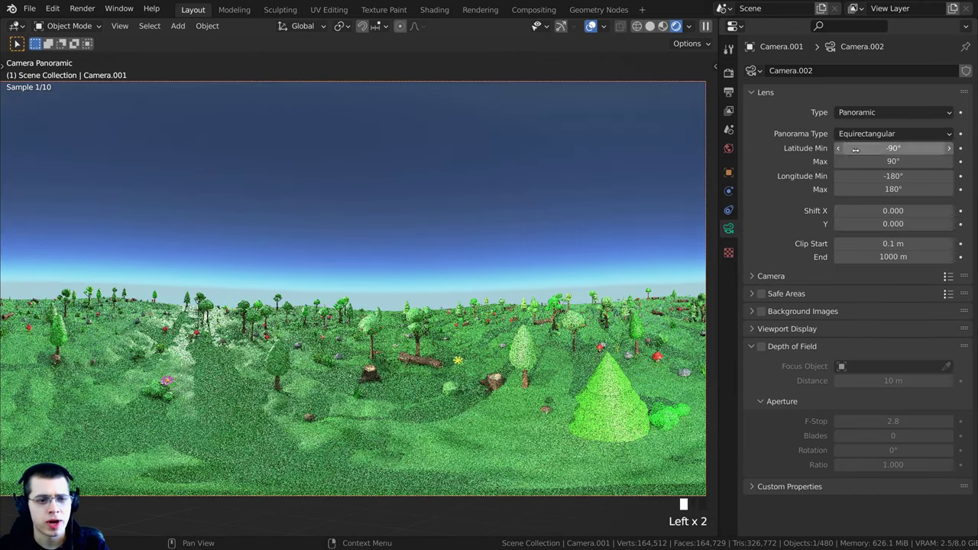
{"action": "scroll", "coordinate": [371, 176], "scroll_direction": "down", "scroll_amount": 3}
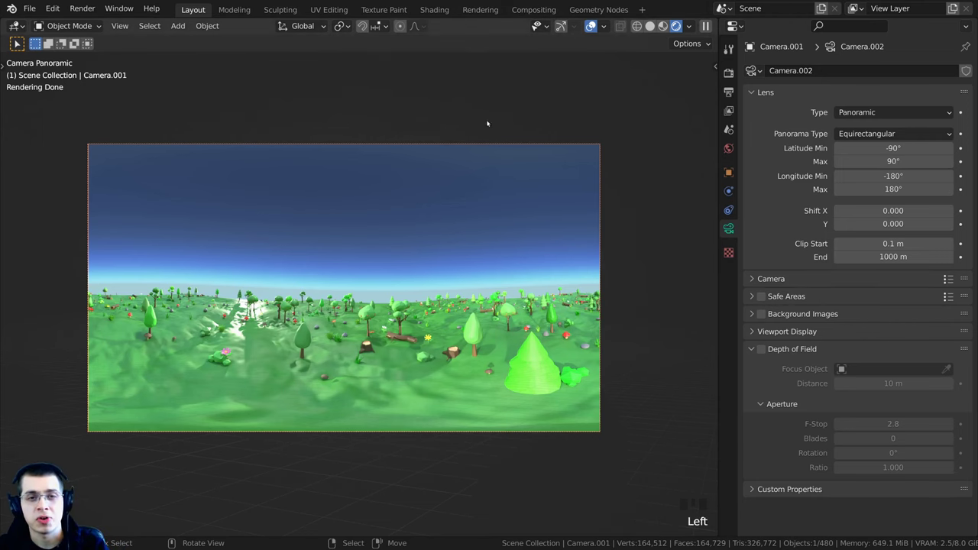
{"action": "scroll", "coordinate": [486, 275], "scroll_direction": "up", "scroll_amount": 2}
{"action": "scroll", "coordinate": [446, 267], "scroll_direction": "down", "scroll_amount": 3}
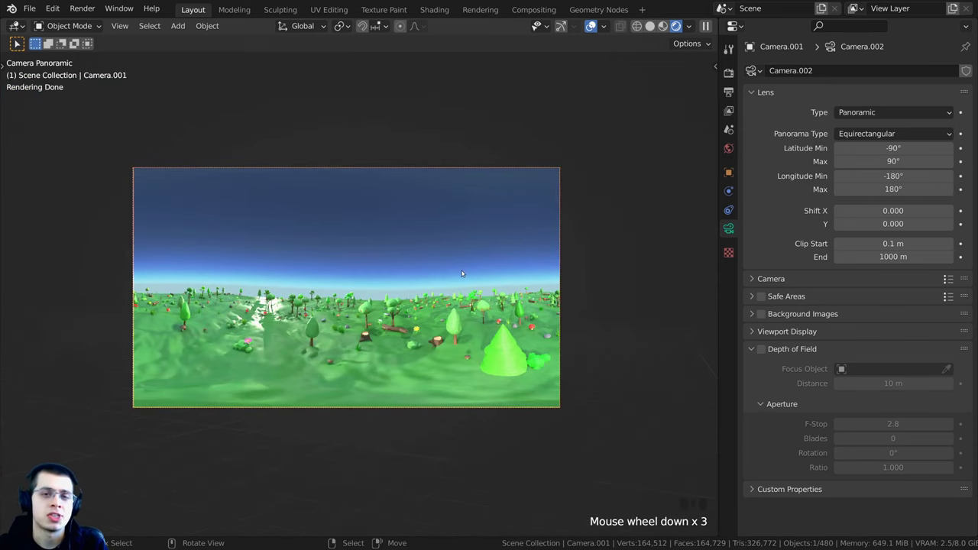
Set the lens type back to Perspective and move the camera to reframe the forest.
{"action": "left_click", "coordinate": [854, 112]}
{"action": "left_click", "coordinate": [859, 128]}
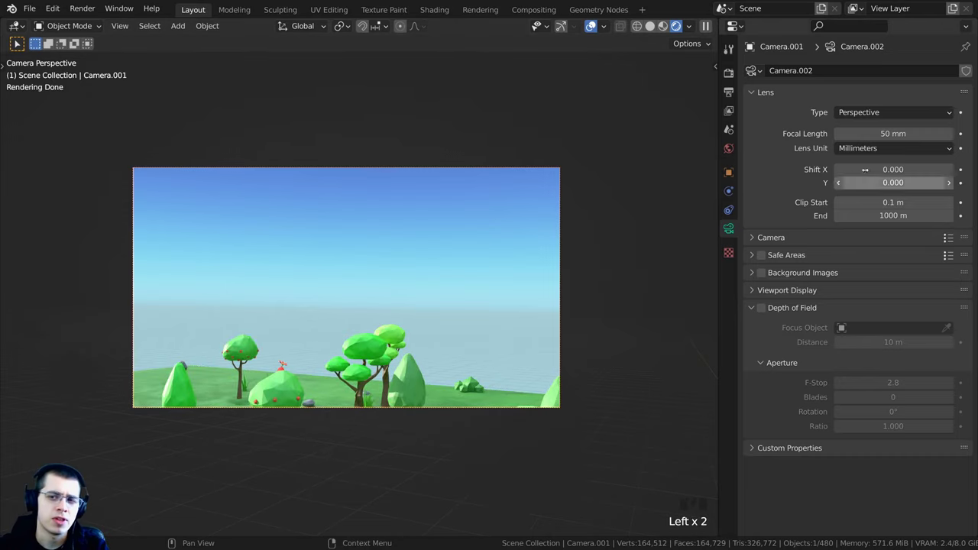
{"action": "key", "text": "g"}
{"action": "left_click", "coordinate": [447, 414]}
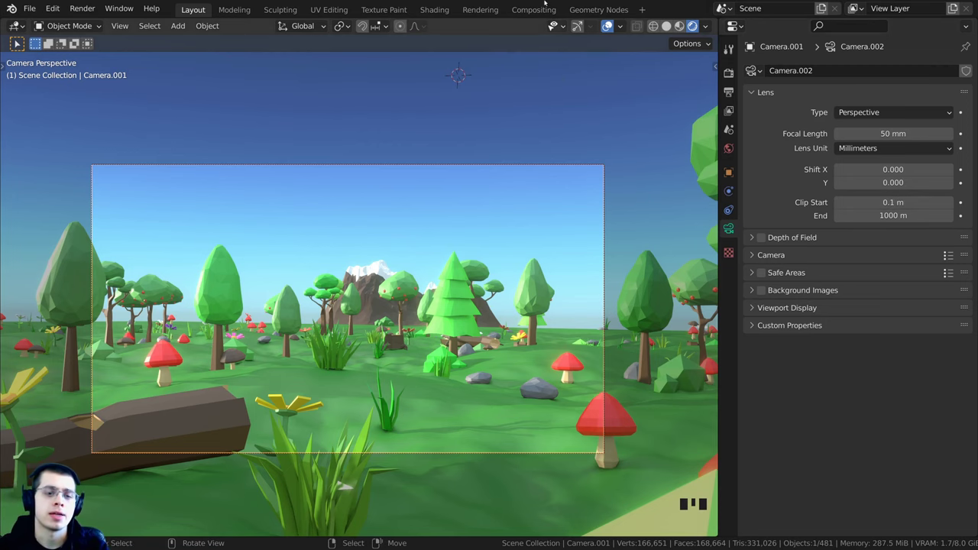
Reduce the camera's clip end to 276 m and move the mountains farther away from the forest.
{"action": "mouse_move", "coordinate": [886, 217]}
{"action": "left_mouse_down"}
{"action": "mouse_move", "coordinate": [897, 217]}
{"action": "mouse_move", "coordinate": [886, 217]}
{"action": "left_mouse_up"}
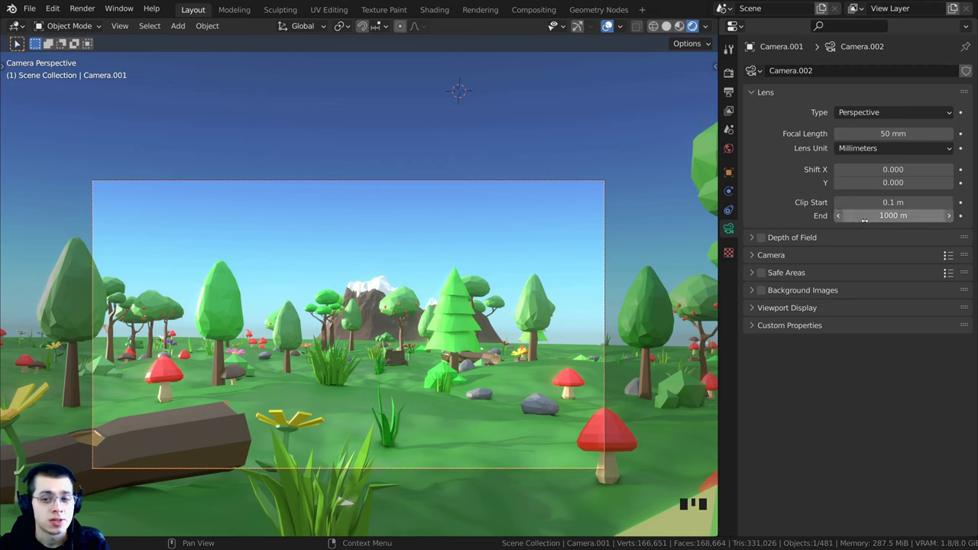
{"action": "left_click_drag", "start_coordinate": [903, 218], "coordinate": [872, 217]}
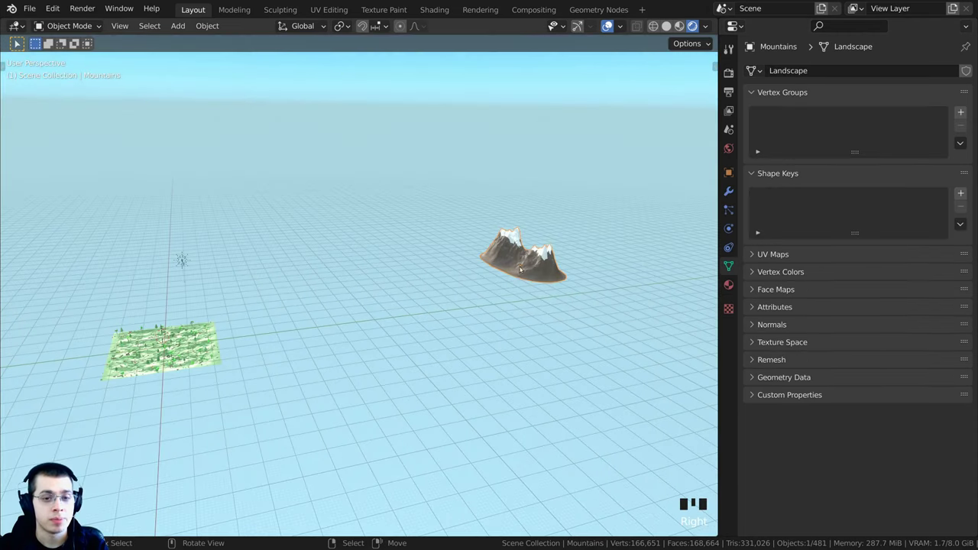
{"action": "key", "text": "g"}
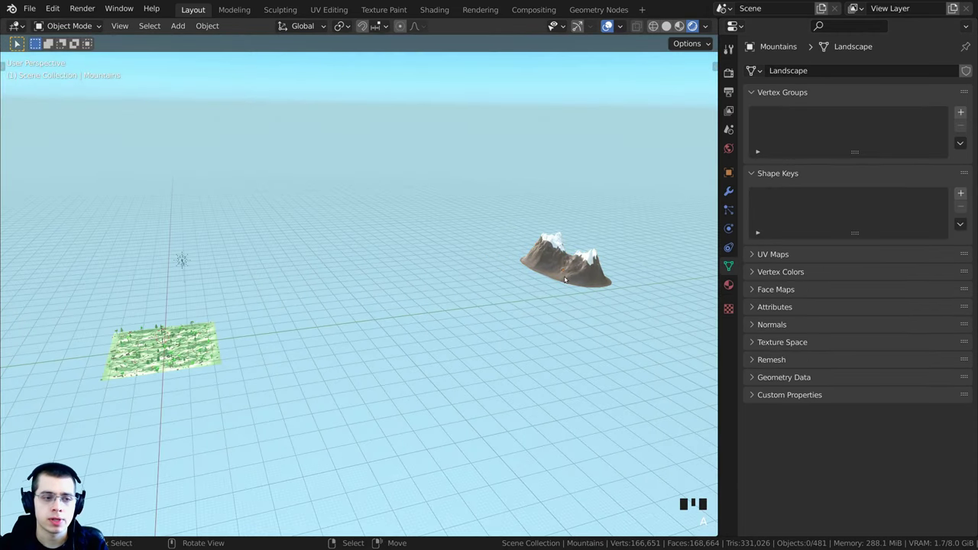
{"action": "left_click", "coordinate": [566, 279]}
Look through the camera at the cut-off mountains and raise the clip end to 382 m to show them completely.
{"action": "key", "text": "KP_0"}
{"action": "left_click", "coordinate": [478, 159]}
{"action": "middle_click_drag", "start_coordinate": [478, 149], "coordinate": [486, 107], "text": "shift"}
{"action": "scroll", "coordinate": [485, 107], "scroll_direction": "up", "scroll_amount": 1}
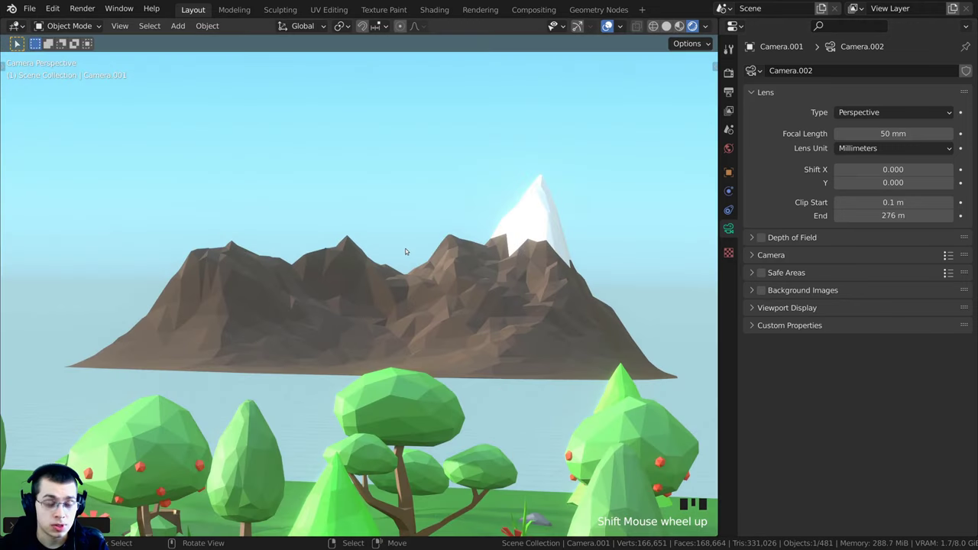
{"action": "scroll", "coordinate": [417, 273], "scroll_direction": "up", "scroll_amount": 2}
{"action": "scroll", "coordinate": [429, 298], "scroll_direction": "down", "scroll_amount": 1}
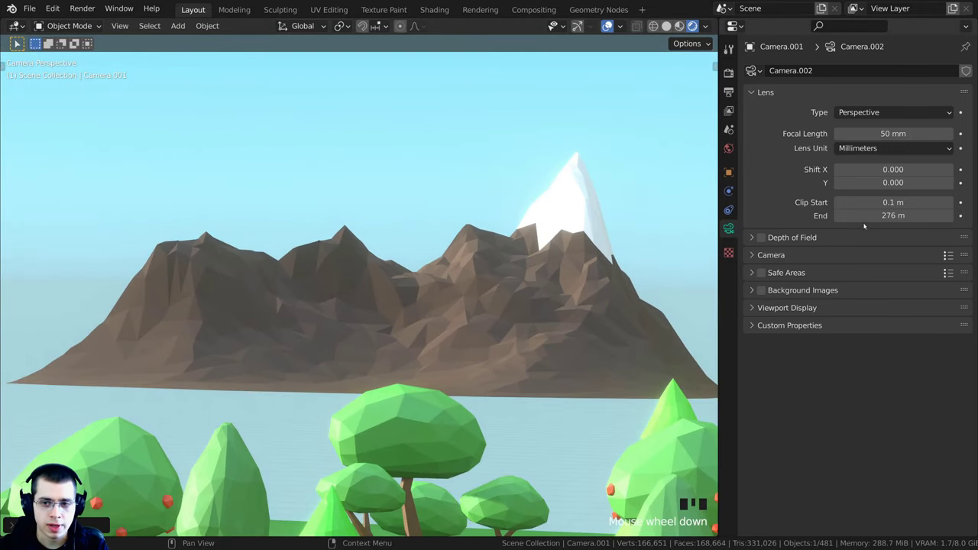
{"action": "mouse_move", "coordinate": [893, 215]}
{"action": "left_mouse_down"}
{"action": "mouse_move", "coordinate": [870, 216]}
{"action": "mouse_move", "coordinate": [896, 215]}
{"action": "mouse_move", "coordinate": [886, 214]}
{"action": "left_mouse_up"}
{"action": "scroll", "coordinate": [357, 178], "scroll_direction": "down", "scroll_amount": 4}
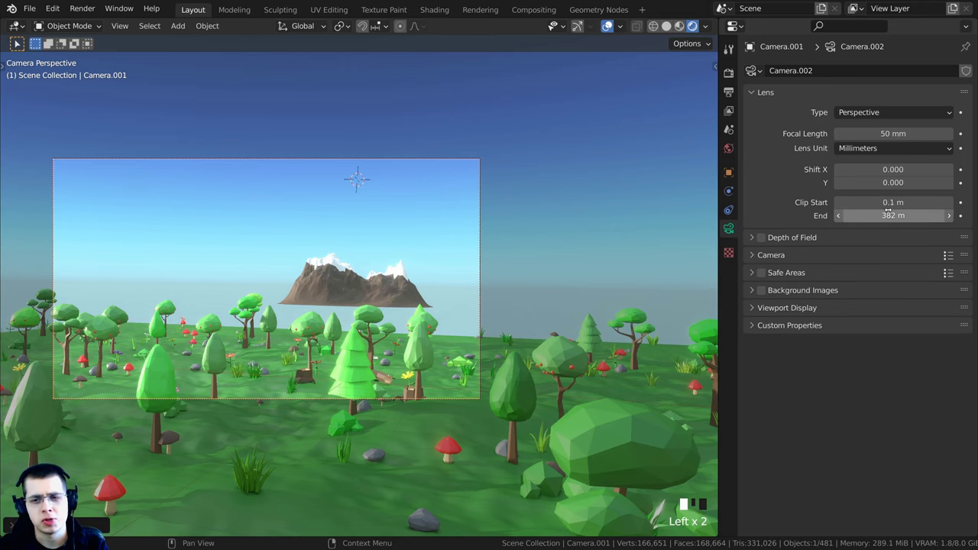
Move the camera forward along its local Z axis and sideways until a tree's foliage is cut by the near clipping.
{"action": "key", "text": "g"}
{"action": "key", "text": "g"}
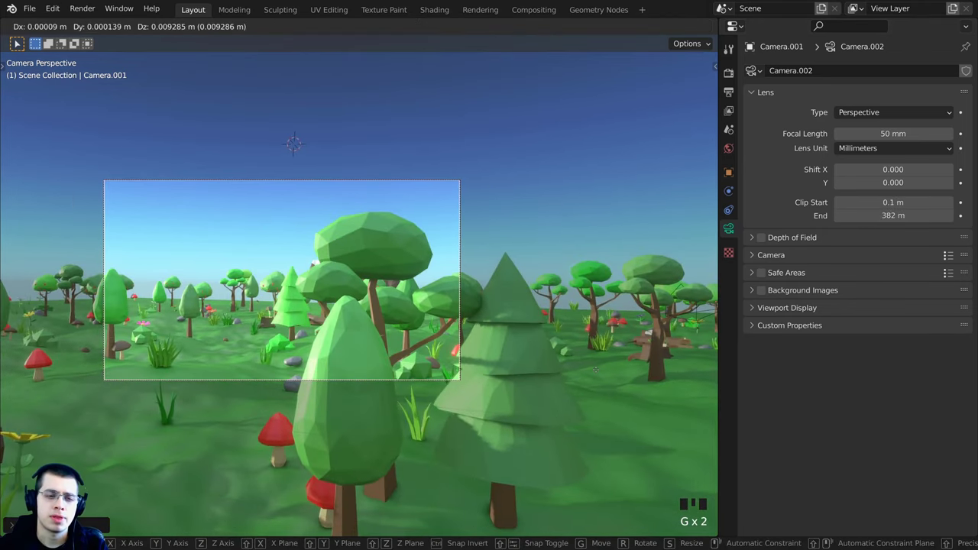
{"action": "middle_click", "coordinate": [596, 369]}
{"action": "left_click", "coordinate": [596, 294]}
{"action": "key", "text": "g"}
{"action": "left_click", "coordinate": [627, 292]}
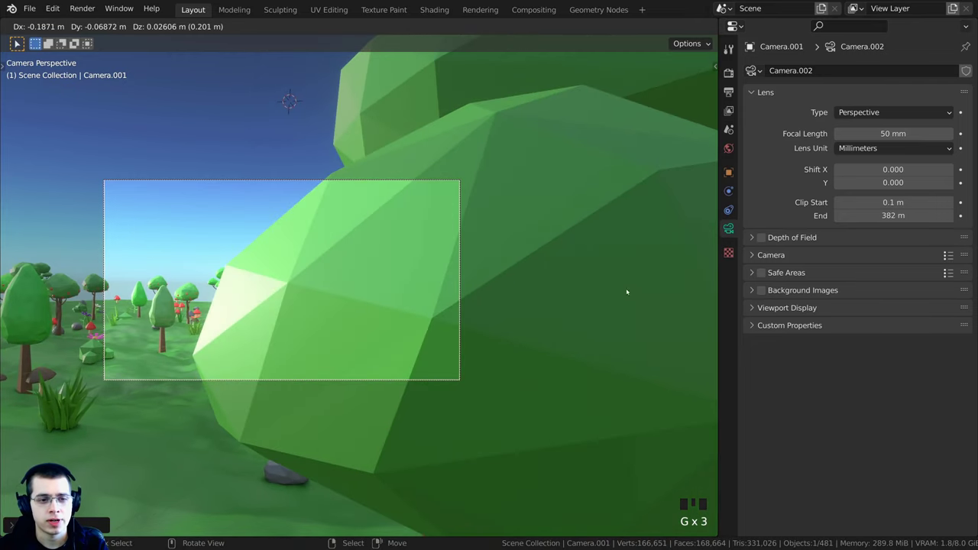
{"action": "key", "text": "g"}
{"action": "middle_click", "coordinate": [550, 303]}
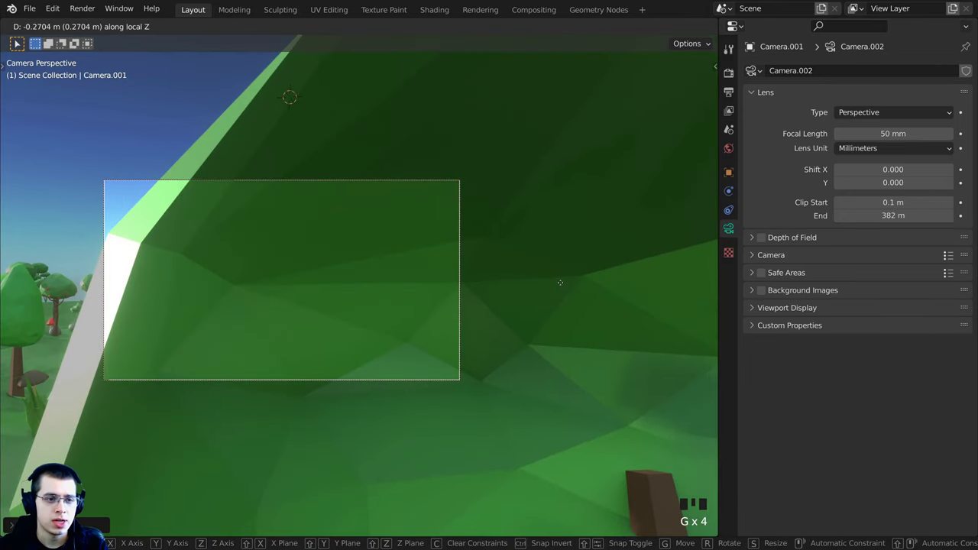
{"action": "left_click", "coordinate": [560, 283]}
{"action": "key", "text": "g"}
{"action": "left_click", "coordinate": [561, 285]}
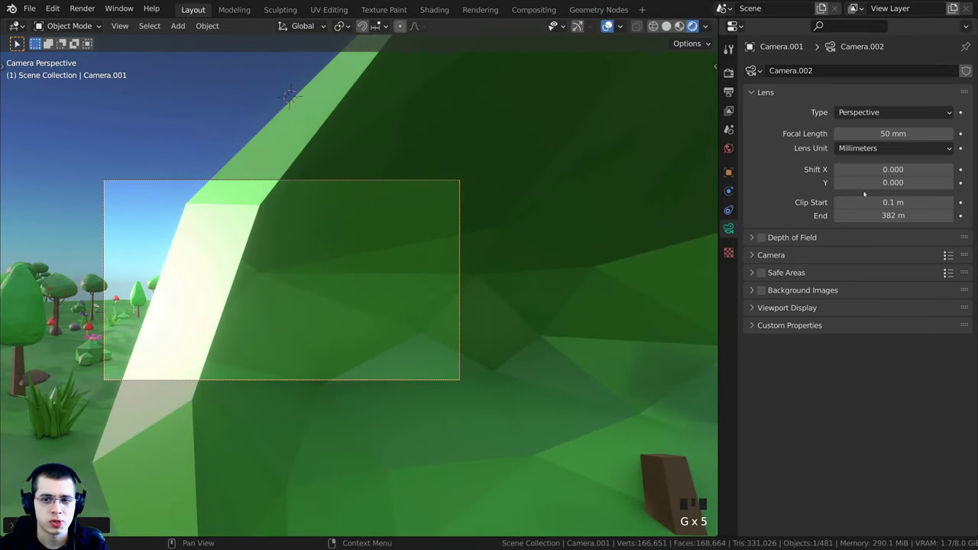
Set the camera's clip start to 0.01 m and return to an open view of the forest and mountains.
{"action": "left_click_drag", "start_coordinate": [902, 201], "coordinate": [840, 202], "text": "shift"}
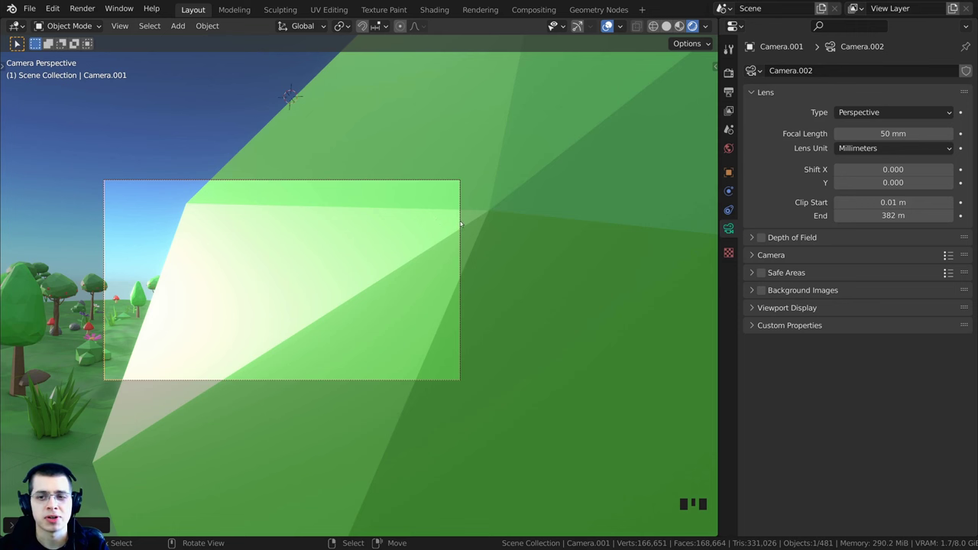
{"action": "scroll", "coordinate": [433, 160], "scroll_direction": "up", "scroll_amount": 2}
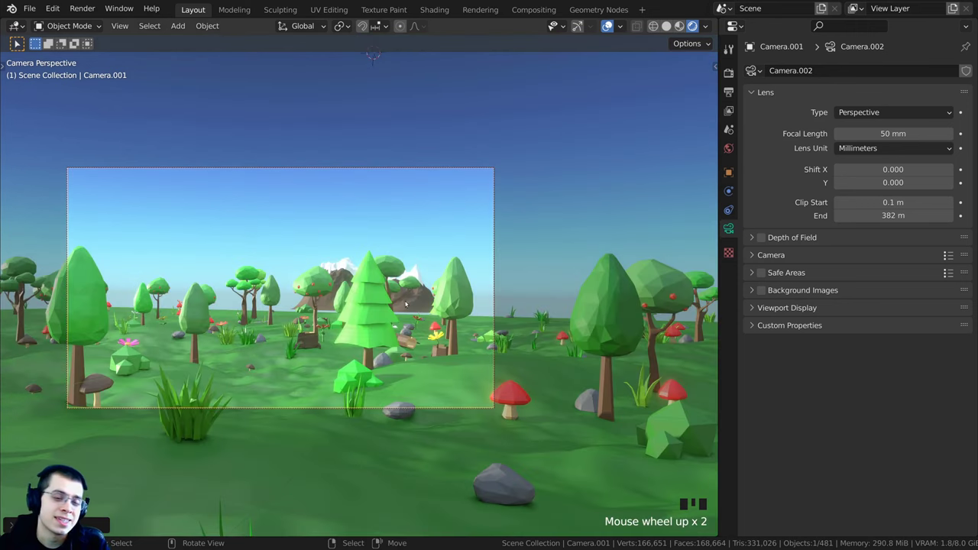
{"action": "scroll", "coordinate": [393, 309], "scroll_direction": "up", "scroll_amount": 1}
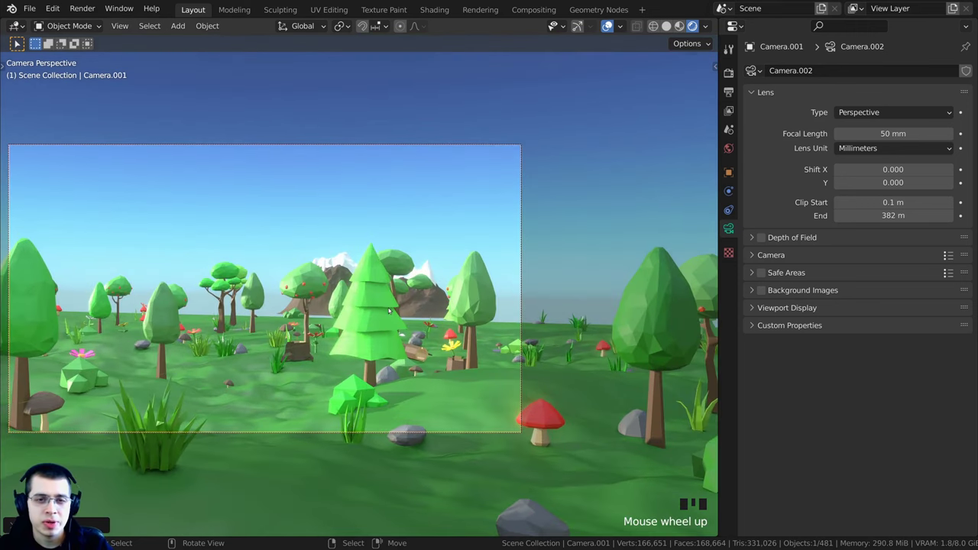
{"action": "middle_click_drag", "start_coordinate": [354, 269], "coordinate": [914, 260], "text": "shift"}
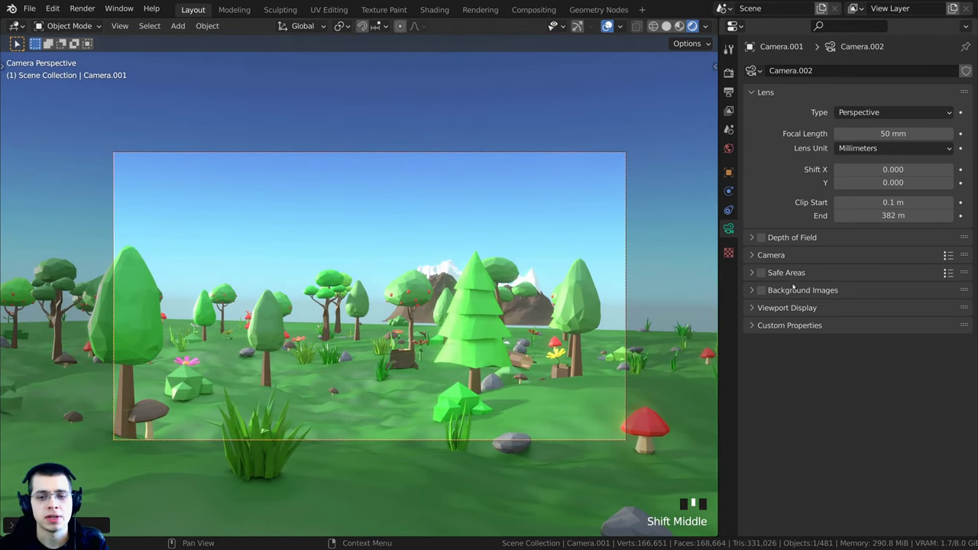
Enable the camera's depth of field and set the focus distance to 0.98 m to focus on the close foreground tree.
{"action": "key", "text": "g"}
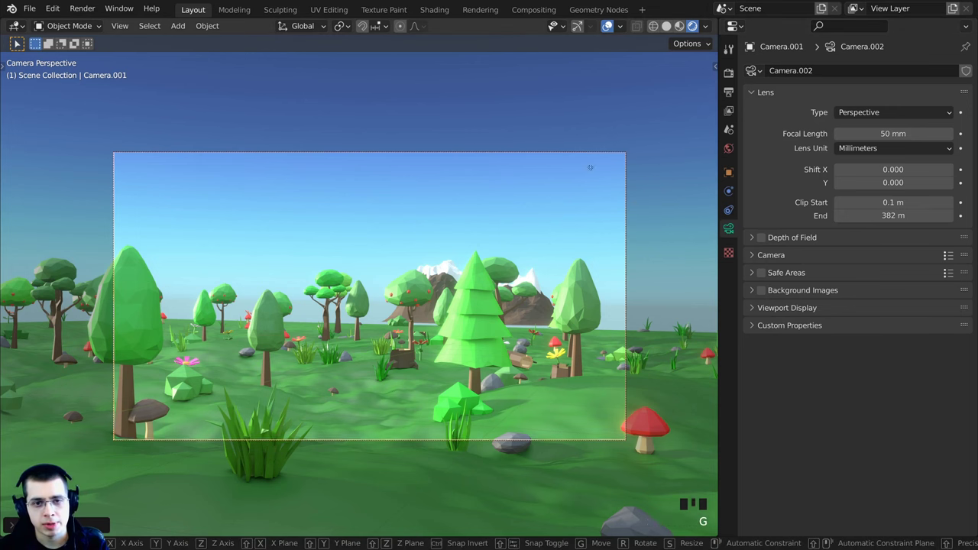
{"action": "key", "text": "Escape"}
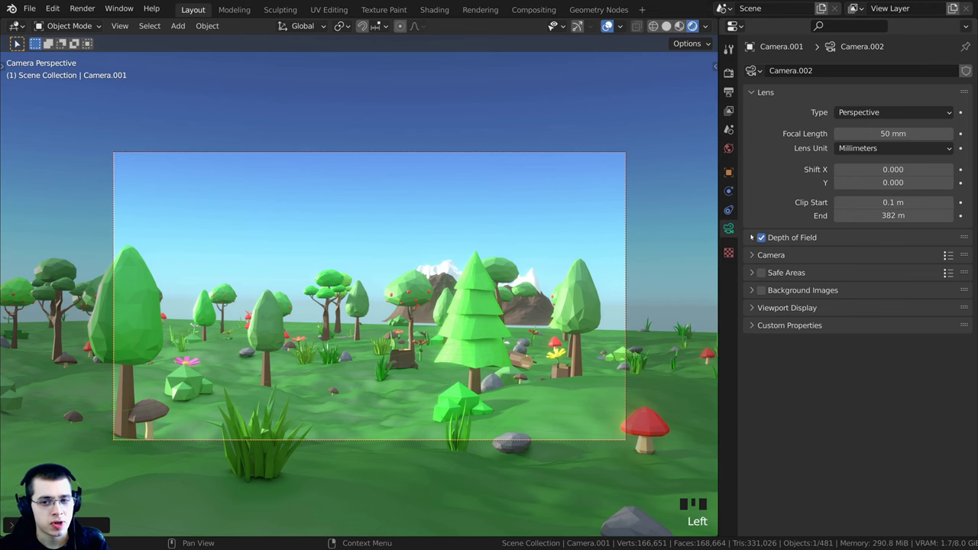
{"action": "left_click", "coordinate": [751, 237]}
{"action": "middle_click_drag", "start_coordinate": [646, 330], "coordinate": [650, 338], "text": "shift"}
{"action": "scroll", "coordinate": [650, 337], "scroll_direction": "up", "scroll_amount": 2}
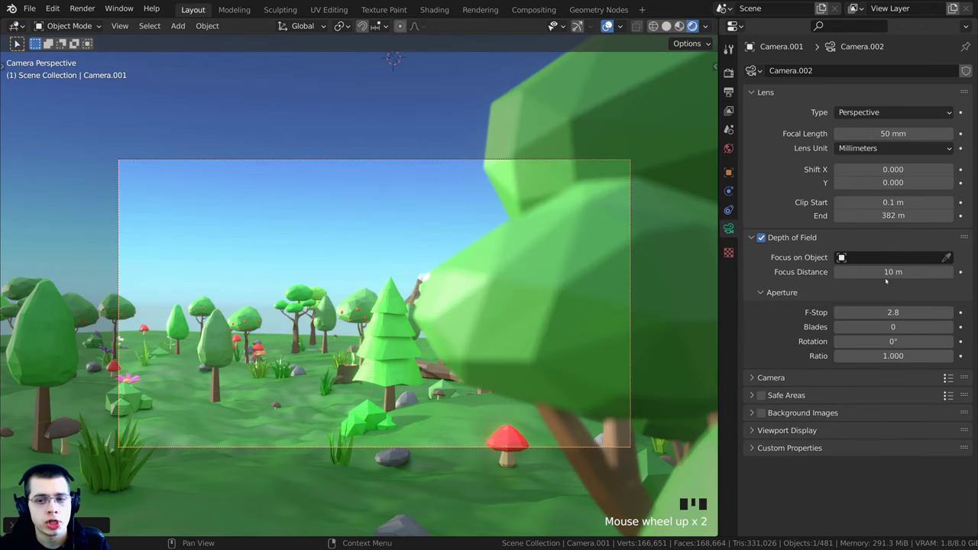
{"action": "left_click_drag", "start_coordinate": [886, 280], "coordinate": [850, 271]}
{"action": "scroll", "coordinate": [493, 308], "scroll_direction": "up", "scroll_amount": 2}
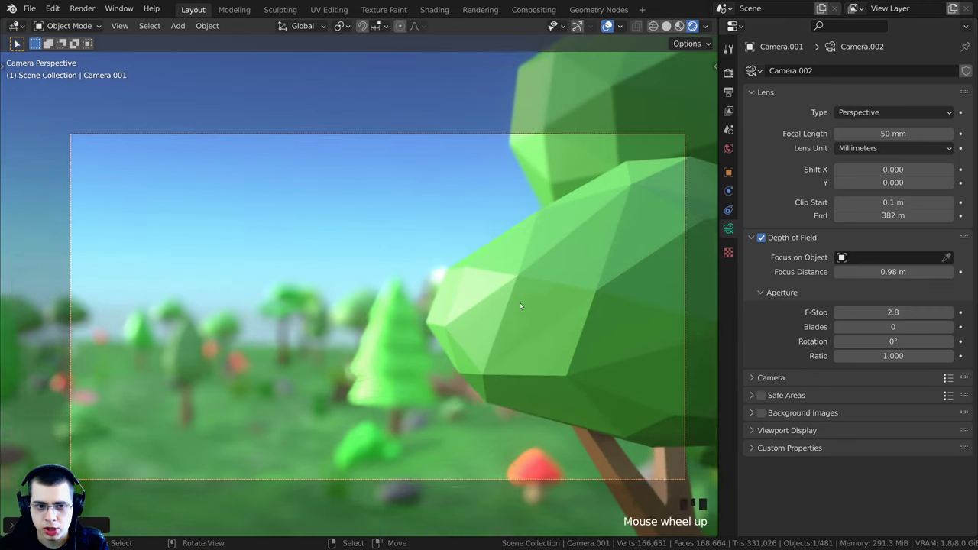
Raise the camera's focus distance to 11 m to focus on the conifer and trees behind the foreground tree.
{"action": "scroll", "coordinate": [489, 308], "scroll_direction": "down", "scroll_amount": 2}
{"action": "middle_click_drag", "start_coordinate": [489, 311], "coordinate": [499, 311], "text": "shift"}
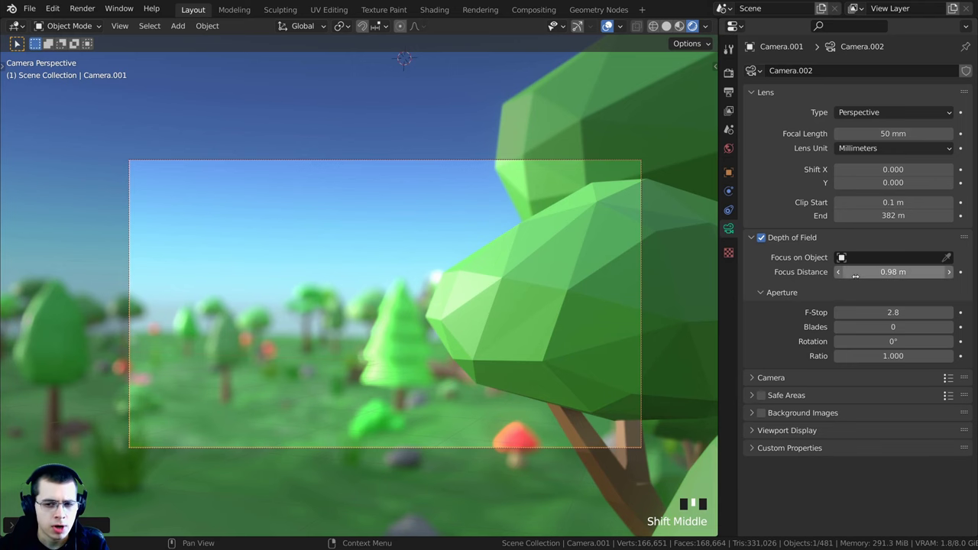
{"action": "left_click_drag", "start_coordinate": [886, 272], "coordinate": [946, 272]}
{"action": "scroll", "coordinate": [589, 310], "scroll_direction": "up", "scroll_amount": 9}
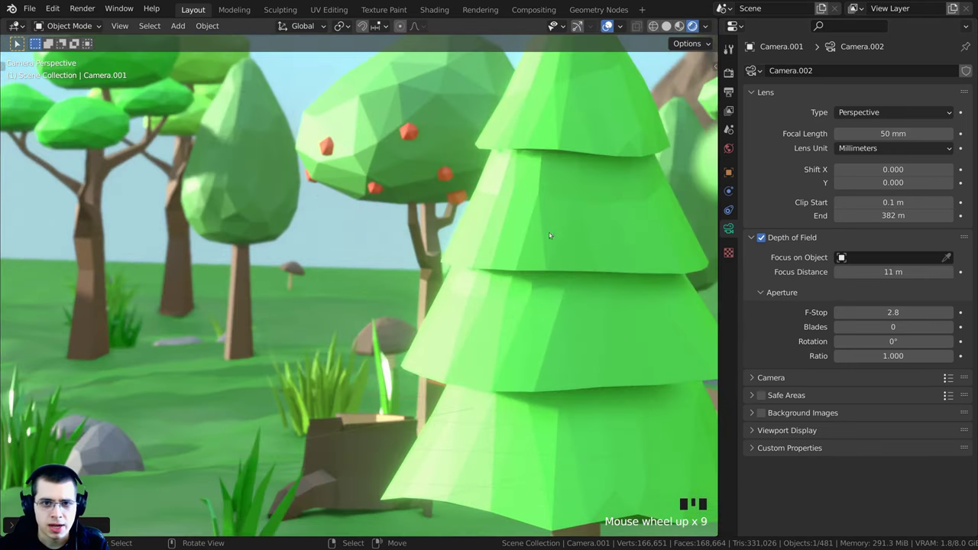
Examine the sharpness of the foreground tree, the conifer, the distant mountains and the ground in the camera view.
{"action": "scroll", "coordinate": [540, 154], "scroll_direction": "down", "scroll_amount": 6}
{"action": "middle_click_drag", "start_coordinate": [540, 155], "coordinate": [380, 322], "text": "shift"}
{"action": "scroll", "coordinate": [351, 434], "scroll_direction": "up", "scroll_amount": 8}
{"action": "middle_click_drag", "start_coordinate": [351, 435], "coordinate": [423, 266], "text": "shift"}
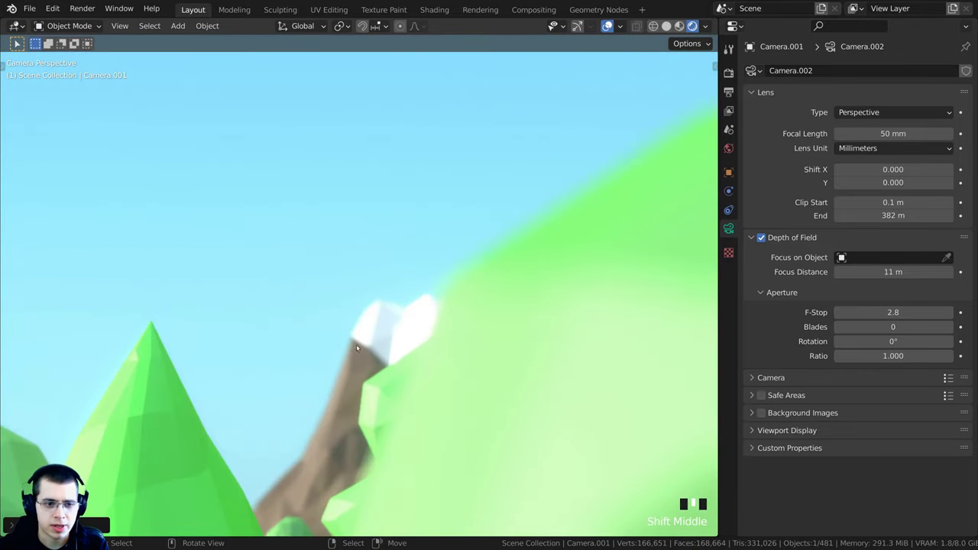
{"action": "scroll", "coordinate": [441, 378], "scroll_direction": "down", "scroll_amount": 3}
{"action": "scroll", "coordinate": [506, 252], "scroll_direction": "down", "scroll_amount": 2}
{"action": "middle_click_drag", "start_coordinate": [506, 252], "coordinate": [472, 249], "text": "shift"}
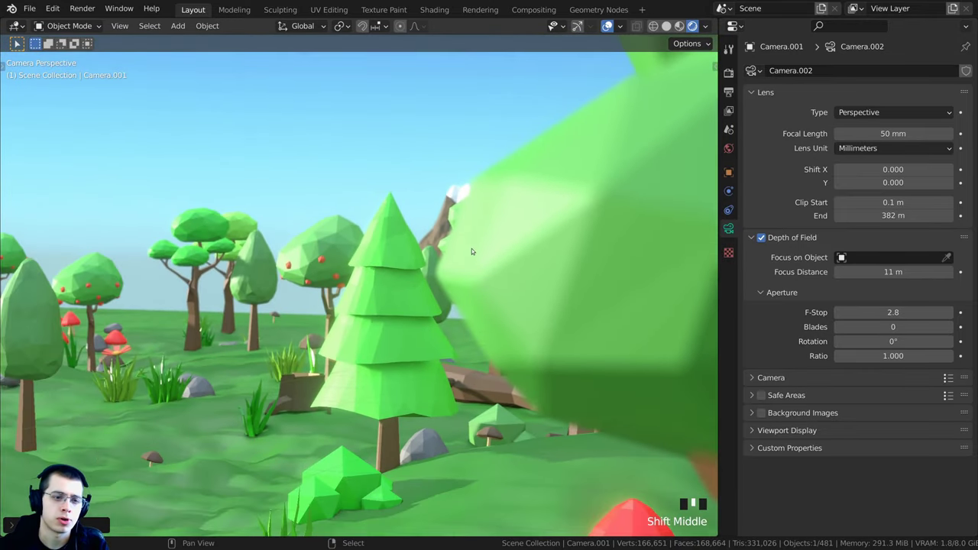
{"action": "middle_click_drag", "start_coordinate": [154, 450], "coordinate": [376, 328], "text": "shift"}
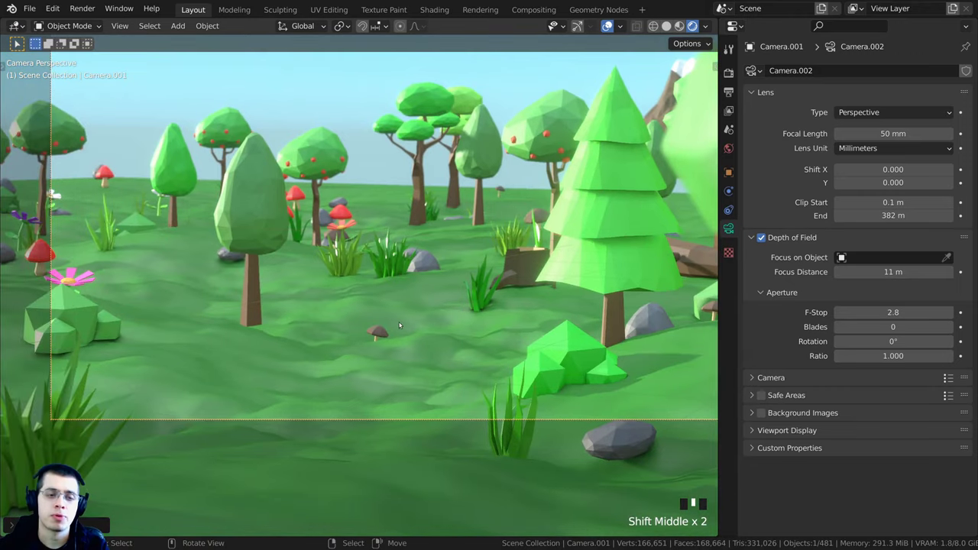
{"action": "scroll", "coordinate": [399, 324], "scroll_direction": "down", "scroll_amount": 1}
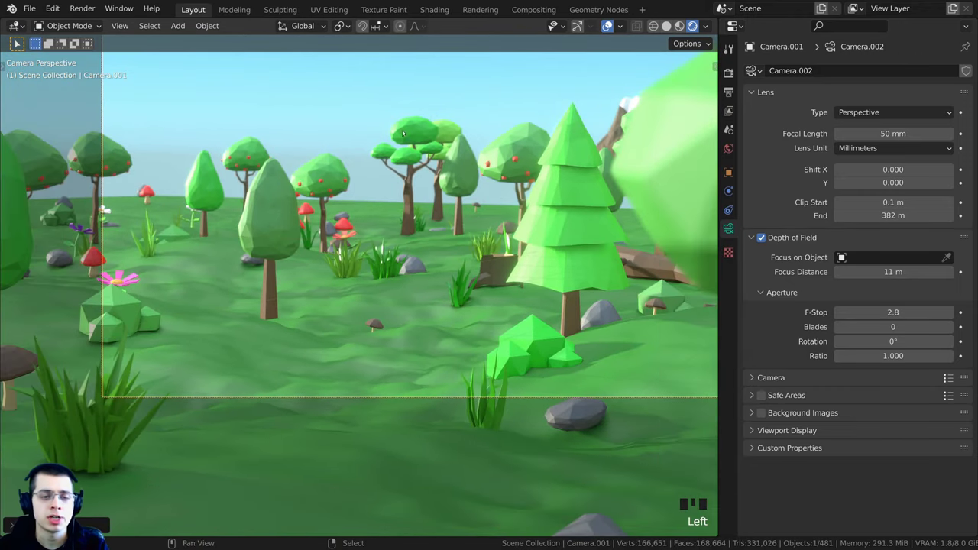
{"action": "middle_click_drag", "start_coordinate": [398, 156], "coordinate": [383, 213], "text": "shift"}
{"action": "left_click", "coordinate": [476, 143]}
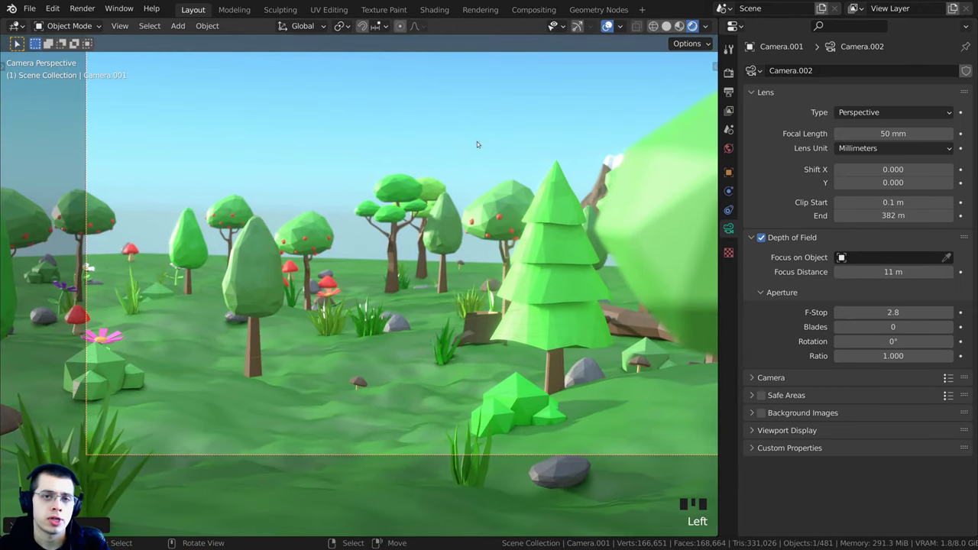
Leave the camera view for a solid-shaded overview of the forest and add a Plain Axes empty.
{"action": "middle_click_drag", "start_coordinate": [427, 242], "coordinate": [400, 183]}
{"action": "key", "text": "KP_Decimal"}
{"action": "middle_click_drag", "start_coordinate": [371, 146], "coordinate": [218, 188]}
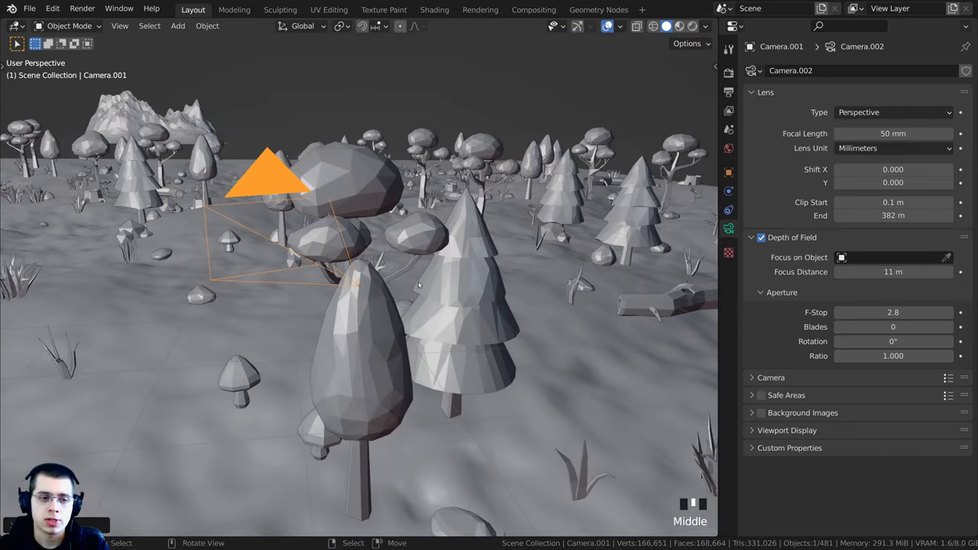
{"action": "scroll", "coordinate": [244, 230], "scroll_direction": "down", "scroll_amount": 1}
{"action": "scroll", "coordinate": [244, 230], "scroll_direction": "down", "scroll_amount": 3}
{"action": "middle_click_drag", "start_coordinate": [245, 231], "coordinate": [259, 291], "text": "shift"}
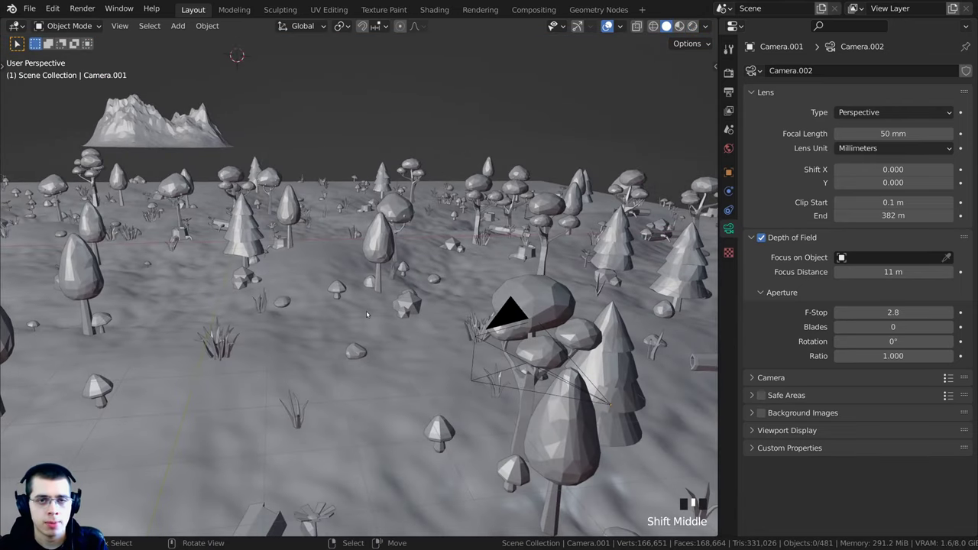
{"action": "left_click", "coordinate": [430, 3]}
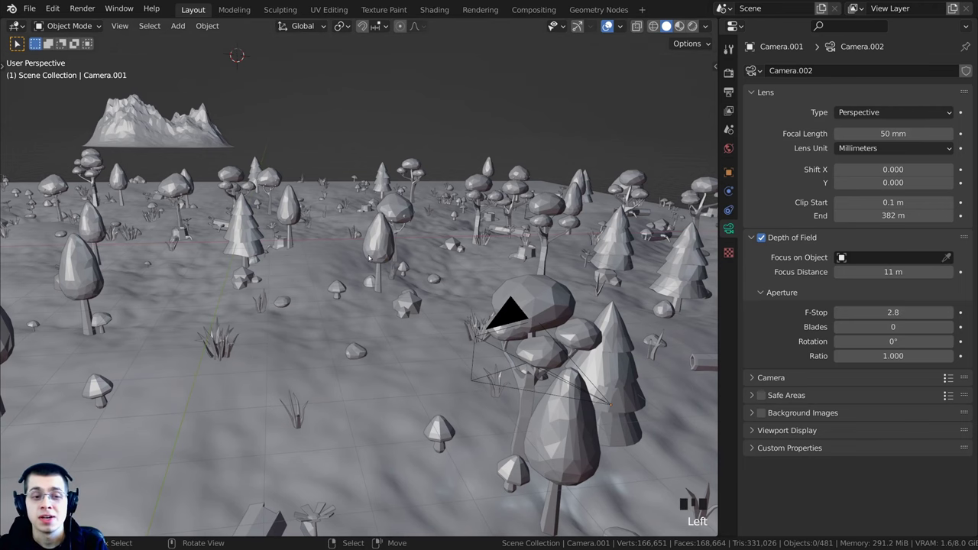
{"action": "key", "text": "shift+a"}
{"action": "mouse_move", "coordinate": [302, 188]}
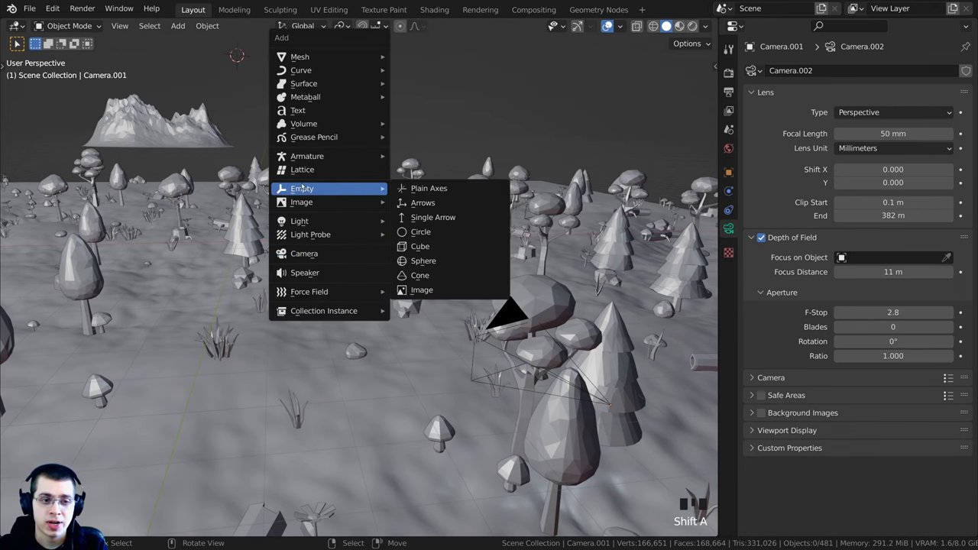
{"action": "left_click", "coordinate": [443, 192]}
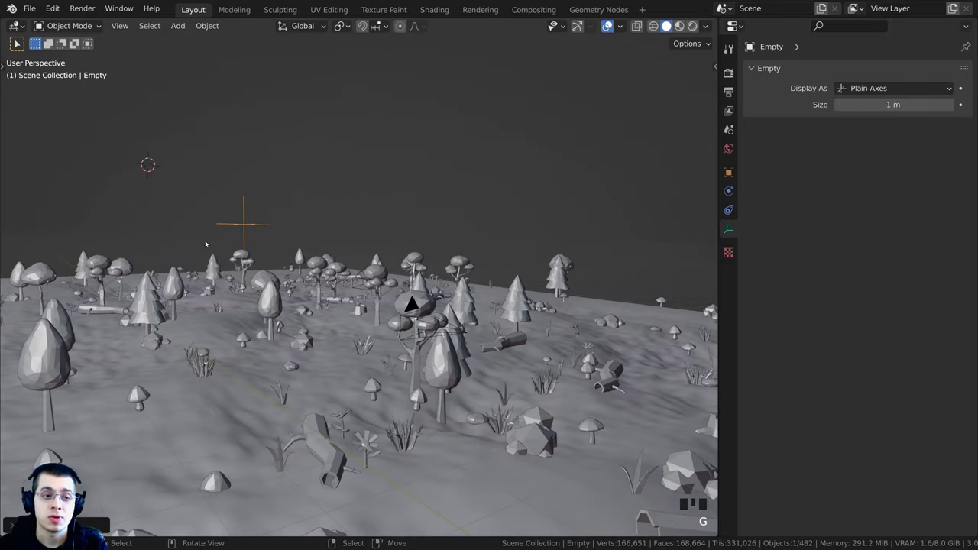
Move the empty down to the ground in front of the camera and check its placement through the camera.
{"action": "middle_click_drag", "start_coordinate": [206, 242], "coordinate": [130, 268]}
{"action": "scroll", "coordinate": [205, 242], "scroll_direction": "down", "scroll_amount": 3}
{"action": "key", "text": "g"}
{"action": "left_click", "coordinate": [411, 340]}
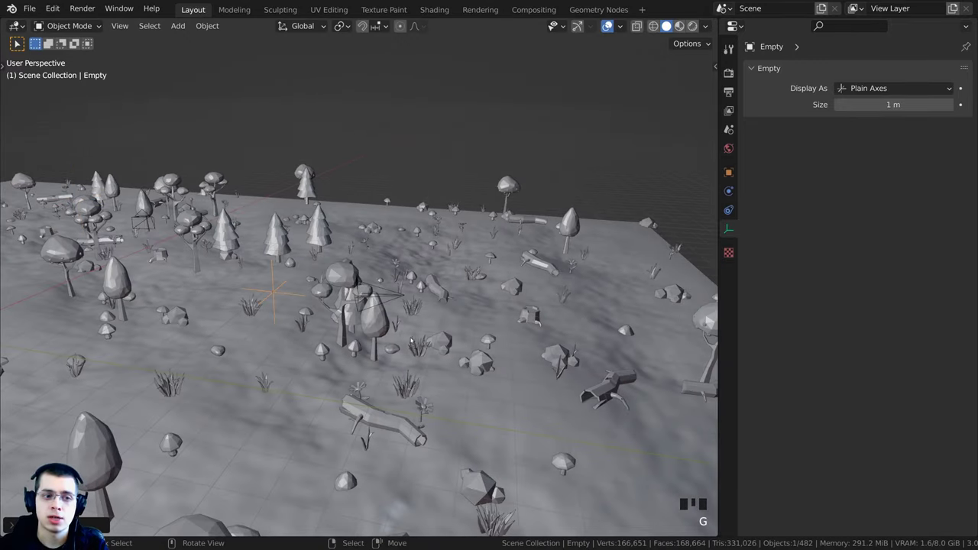
{"action": "middle_click_drag", "start_coordinate": [410, 340], "coordinate": [411, 398]}
{"action": "key", "text": "g"}
{"action": "left_click", "coordinate": [274, 301]}
{"action": "key", "text": "g"}
{"action": "left_click", "coordinate": [254, 303]}
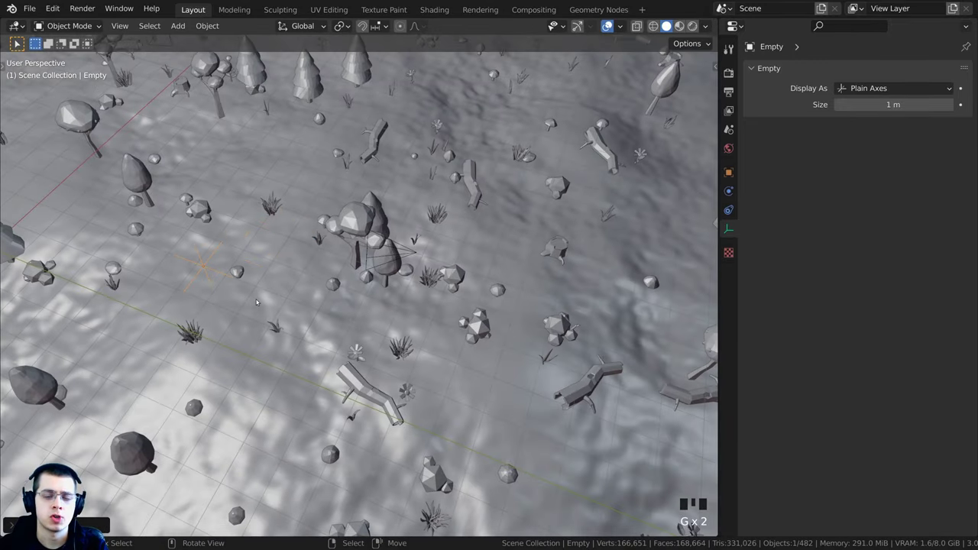
{"action": "key", "text": "KP_0"}
{"action": "scroll", "coordinate": [451, 302], "scroll_direction": "down", "scroll_amount": 2}
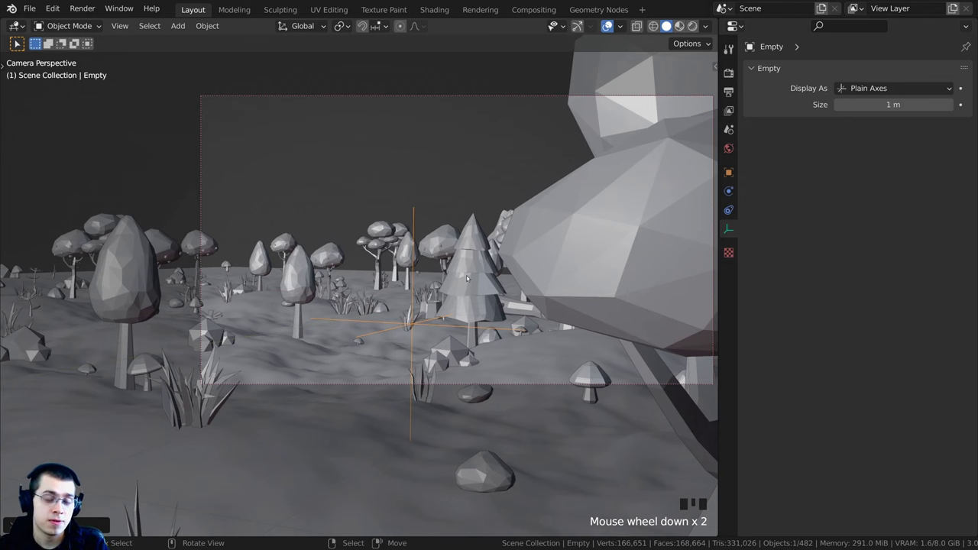